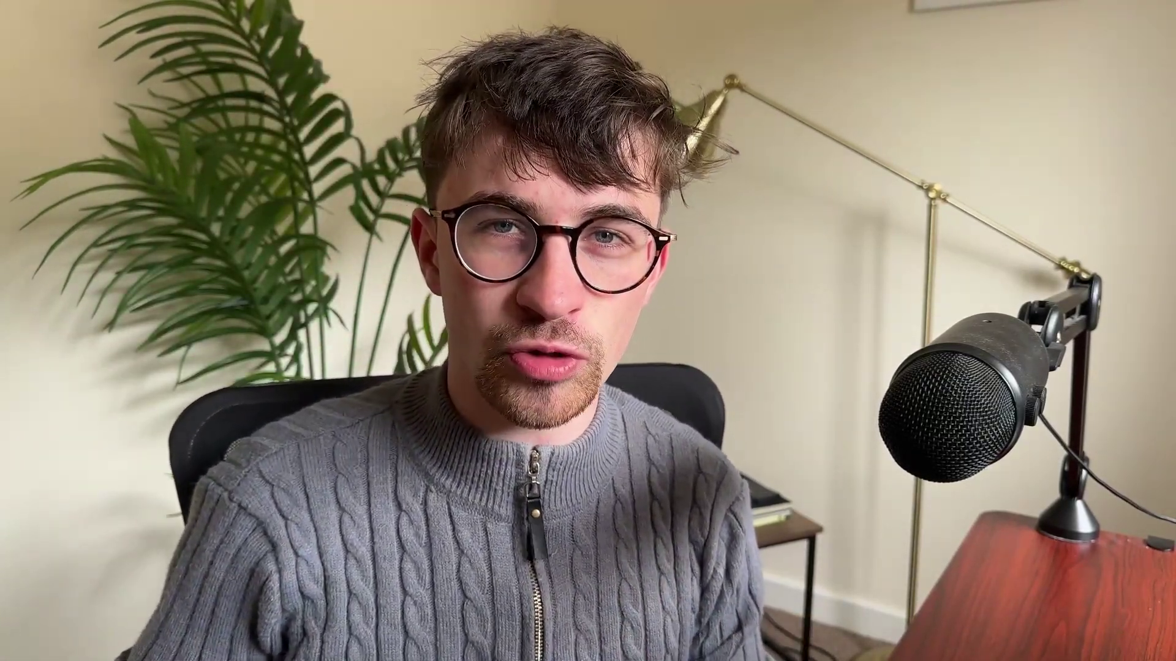
Step: Enter the headline 'Enter your email below to claim your free ebook' and set it in Josefin Sans
text(Enter your email below to claim your free ebbok)
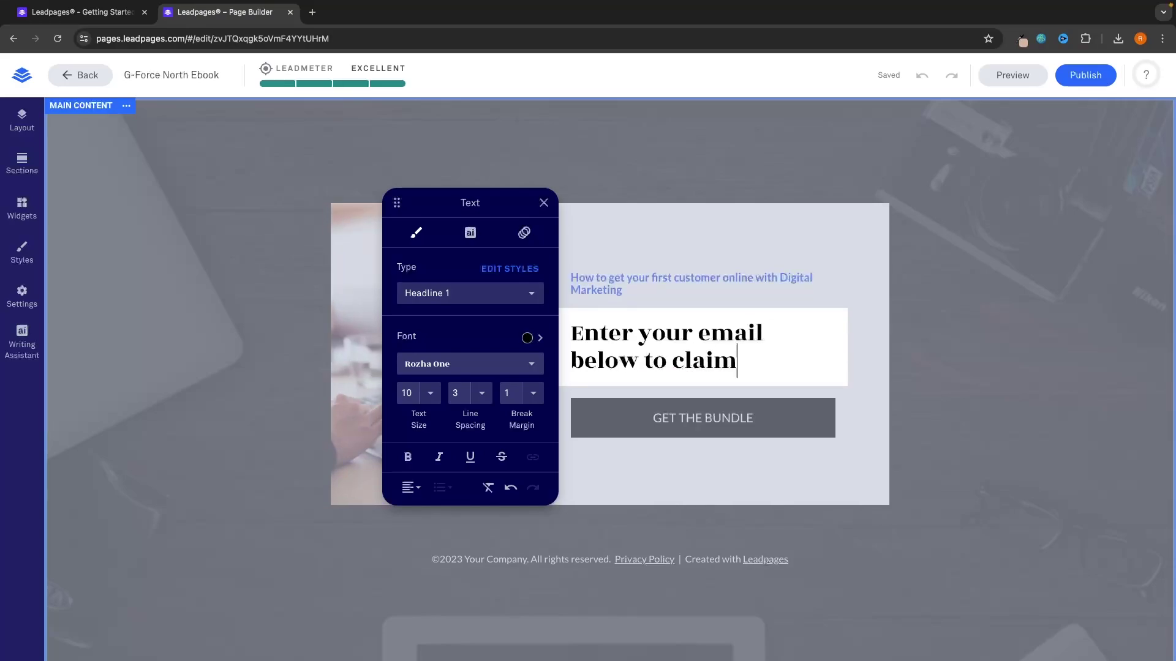
click(459, 364)
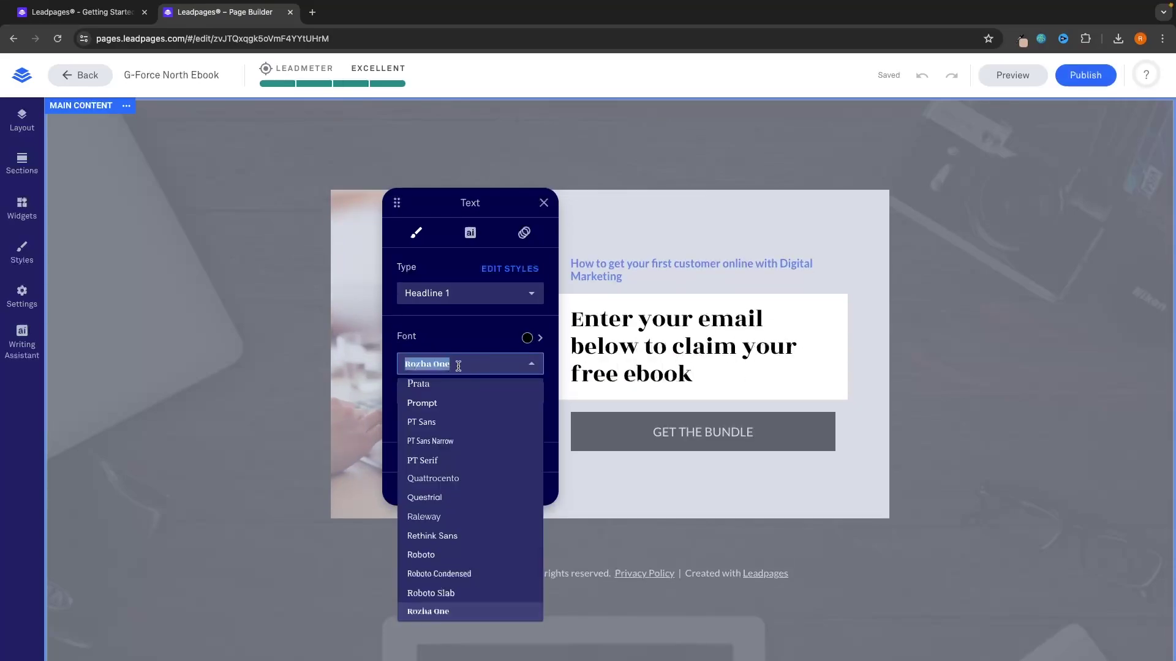
triple_click(573, 318)
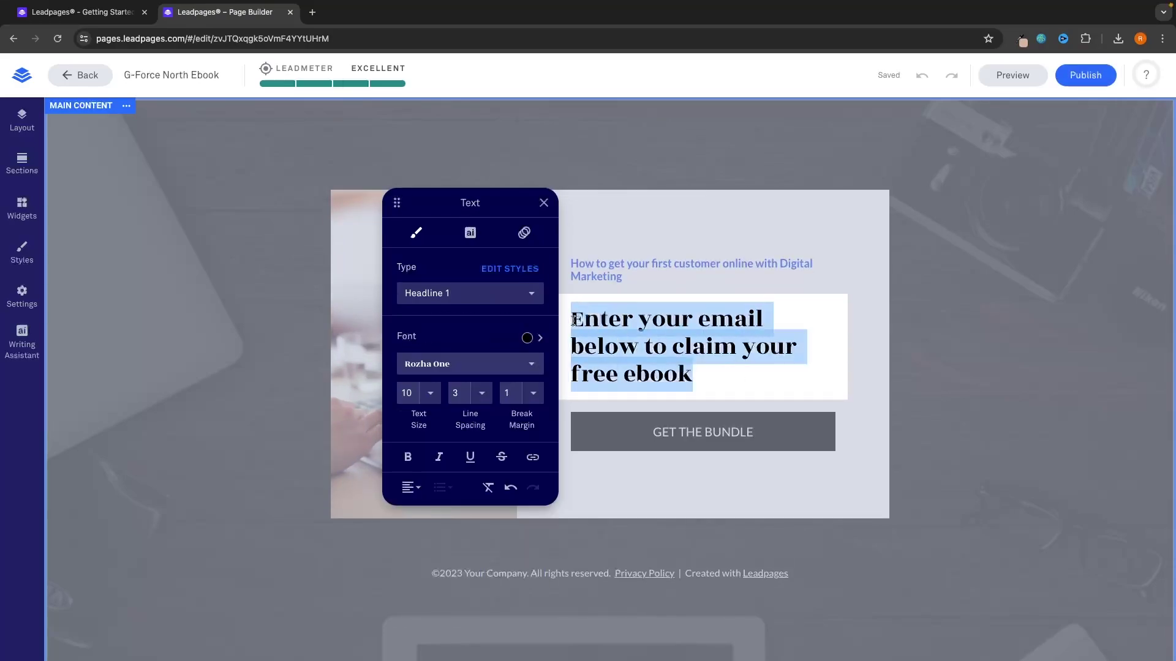
click(425, 368)
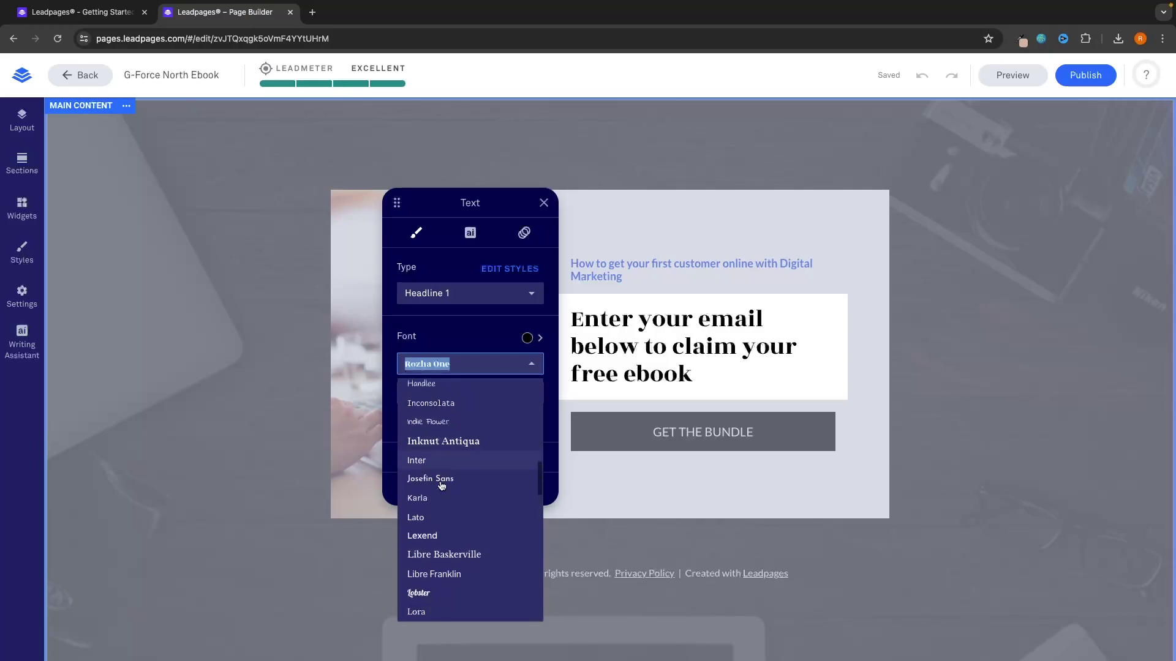
click(440, 484)
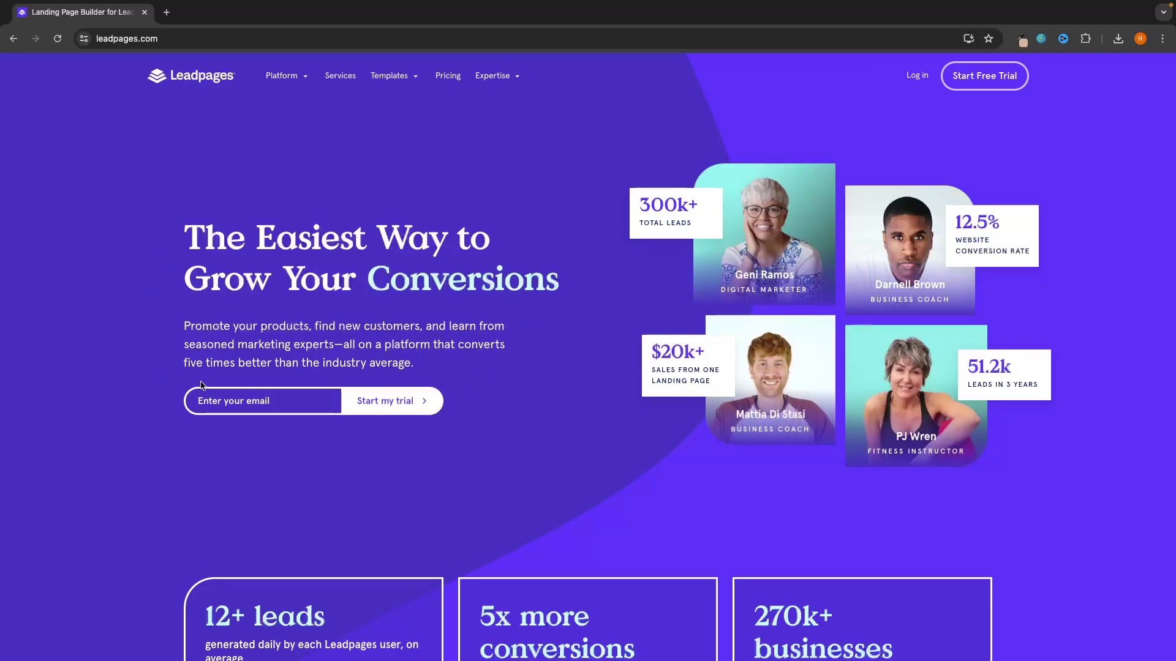
Step: Start the trial sign-up with the sign-up e-mail address and continue to the payment step
click(263, 408)
key(ctrl+v)
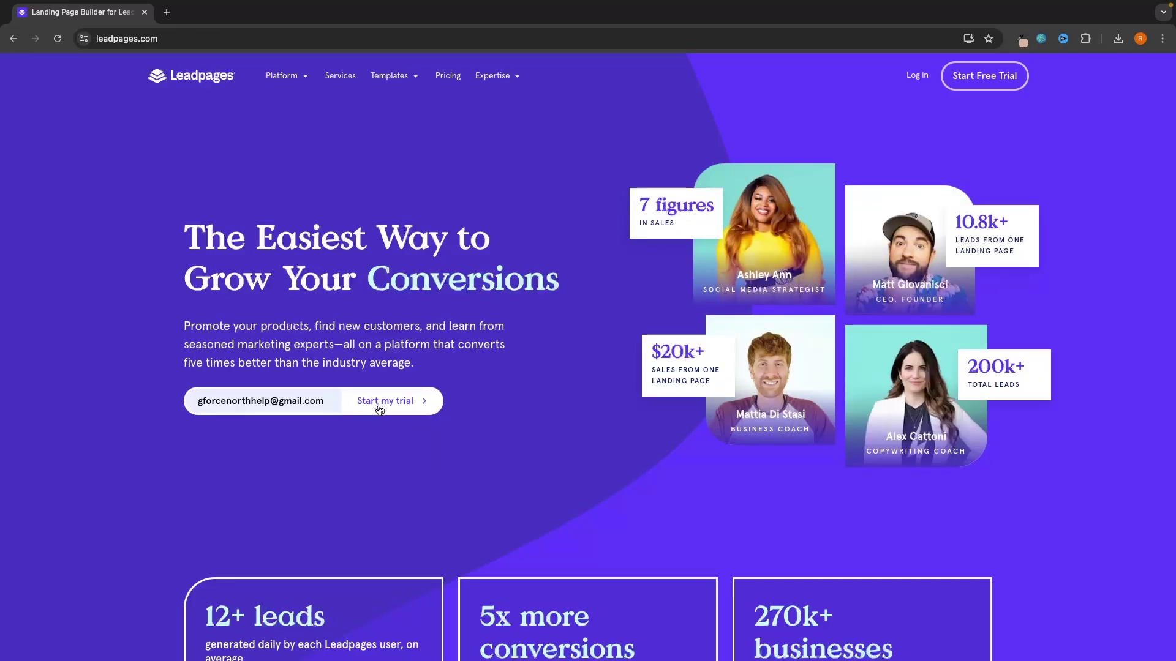
click(391, 414)
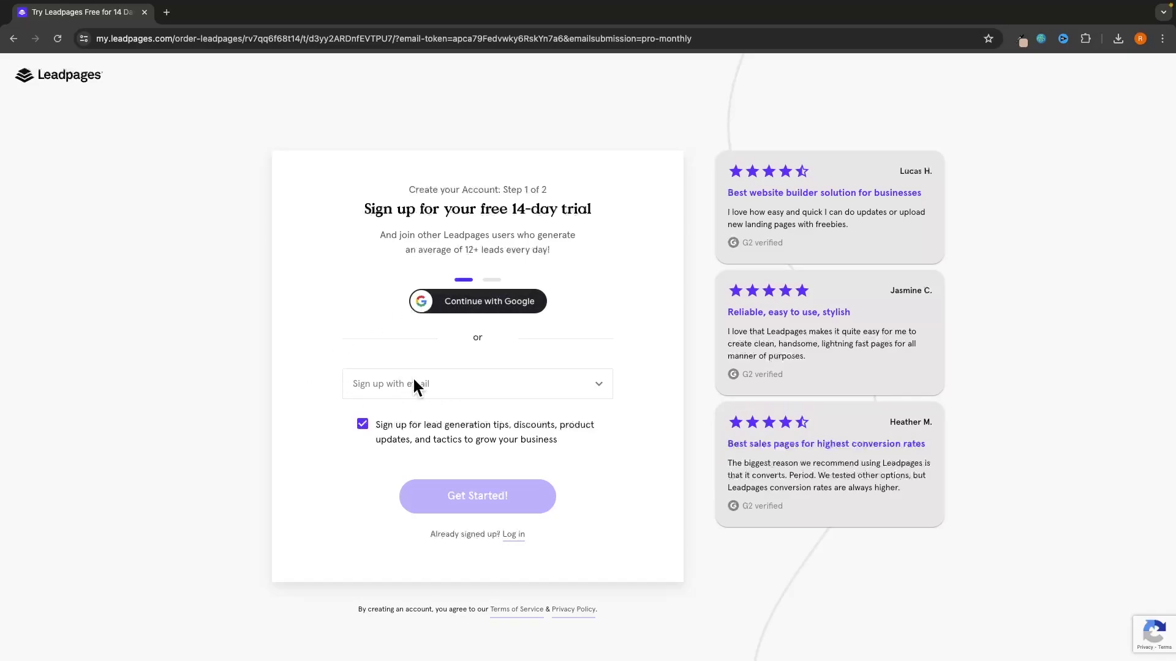
click(524, 389)
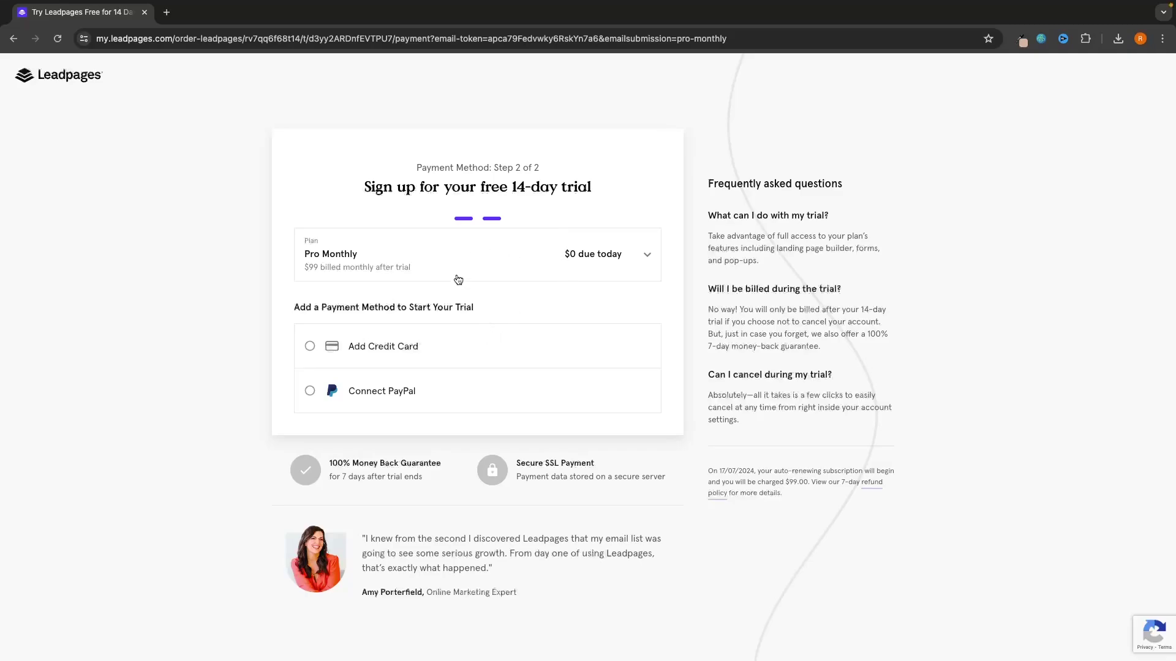
Step: Pay by credit card and start the free 14-day Pro Monthly trial
drag(369, 196, 645, 189)
click(645, 189)
click(392, 337)
scroll(439, 335, down, 2)
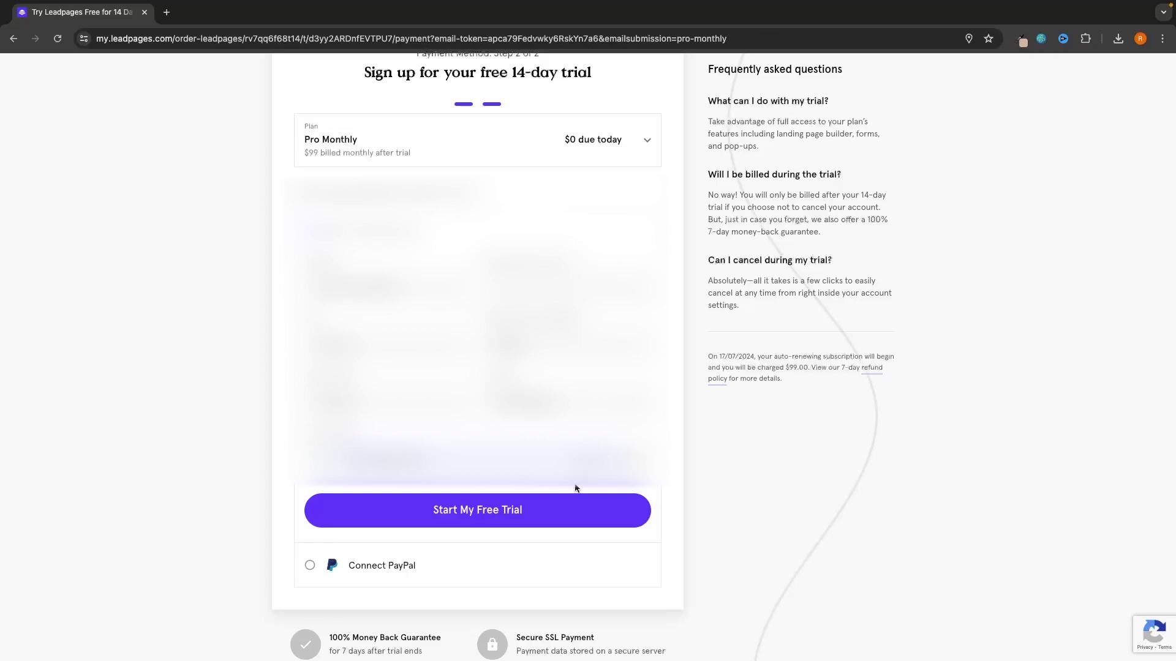
click(464, 511)
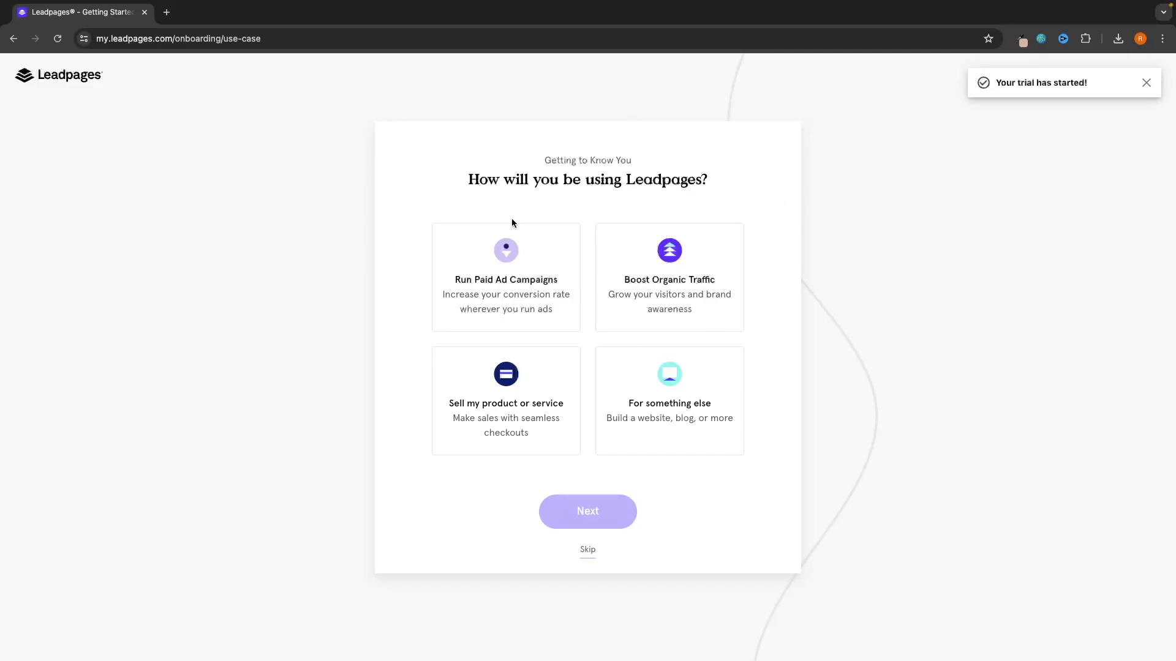
Step: Skip the onboarding usage question, then open Explore More Templates in a new tab
click(588, 551)
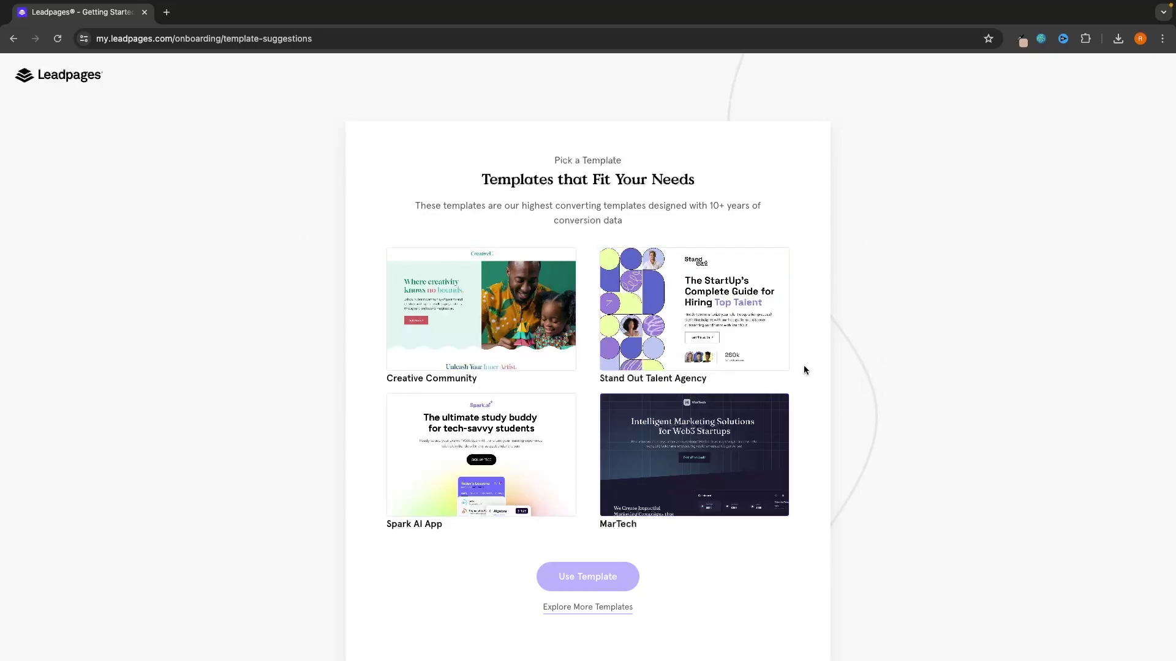
click(592, 607)
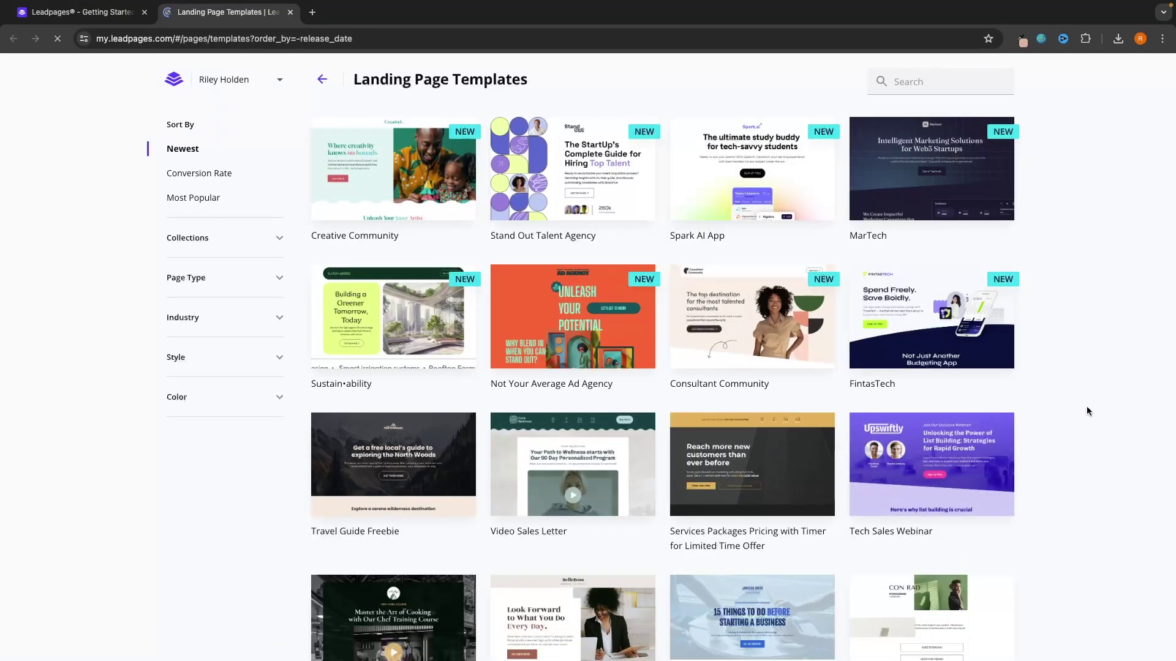
Step: Scroll through the landing page templates and sort them by Conversion Rate
scroll(1087, 411, down, 3)
scroll(1086, 411, down, 12)
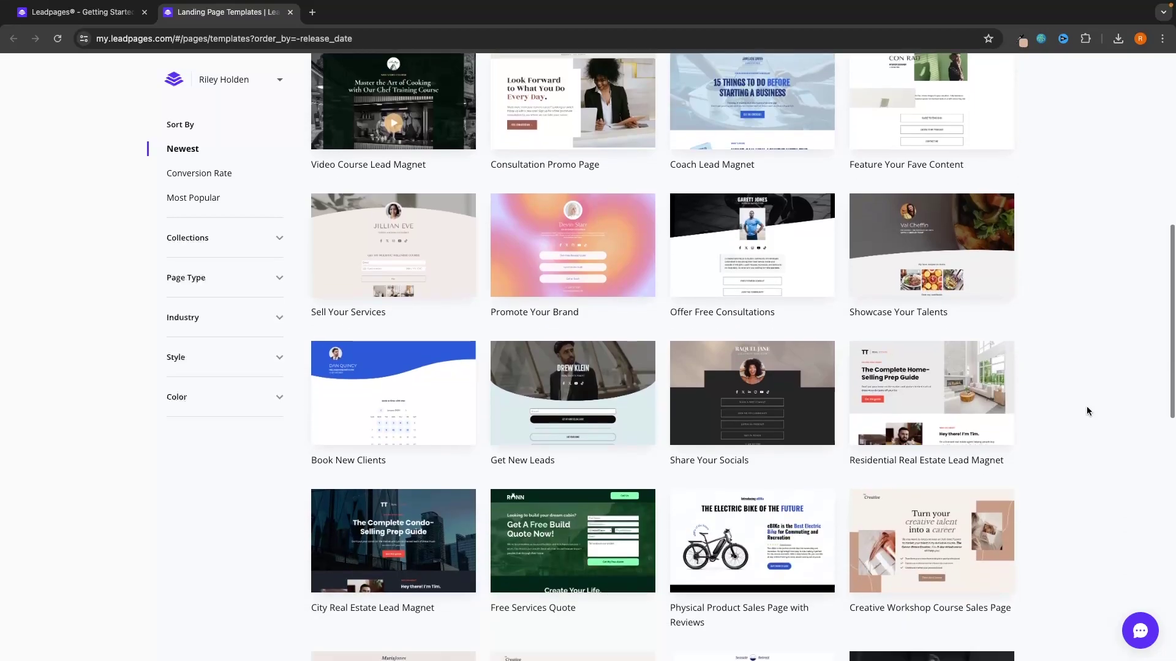
scroll(1086, 411, down, 17)
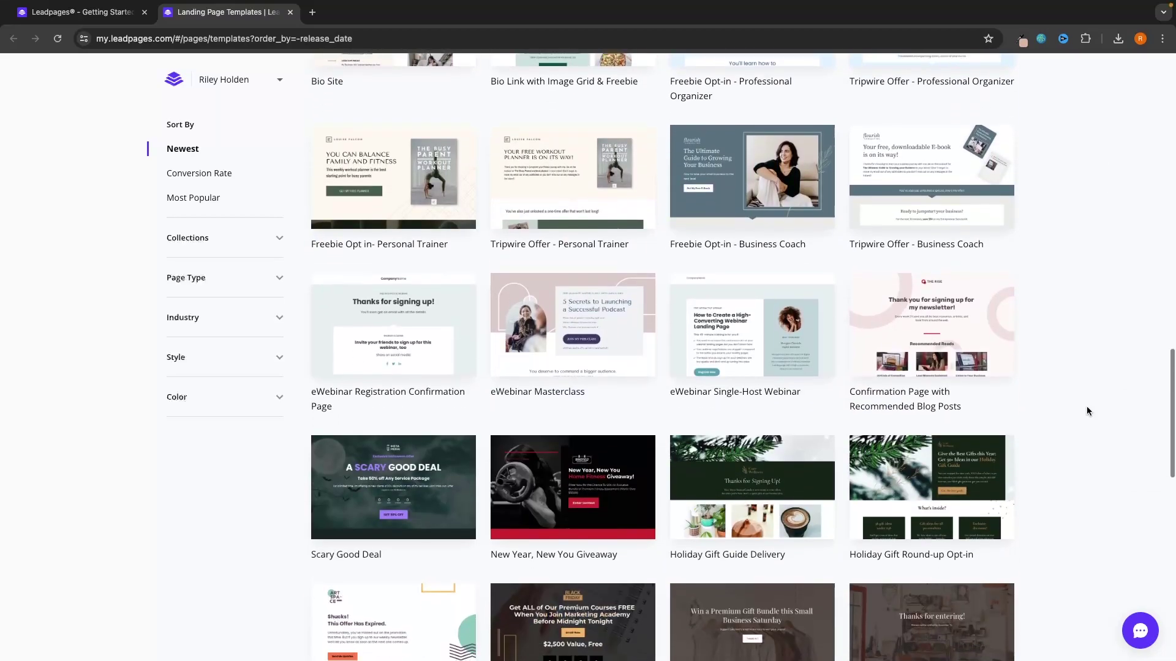
scroll(1086, 411, down, 8)
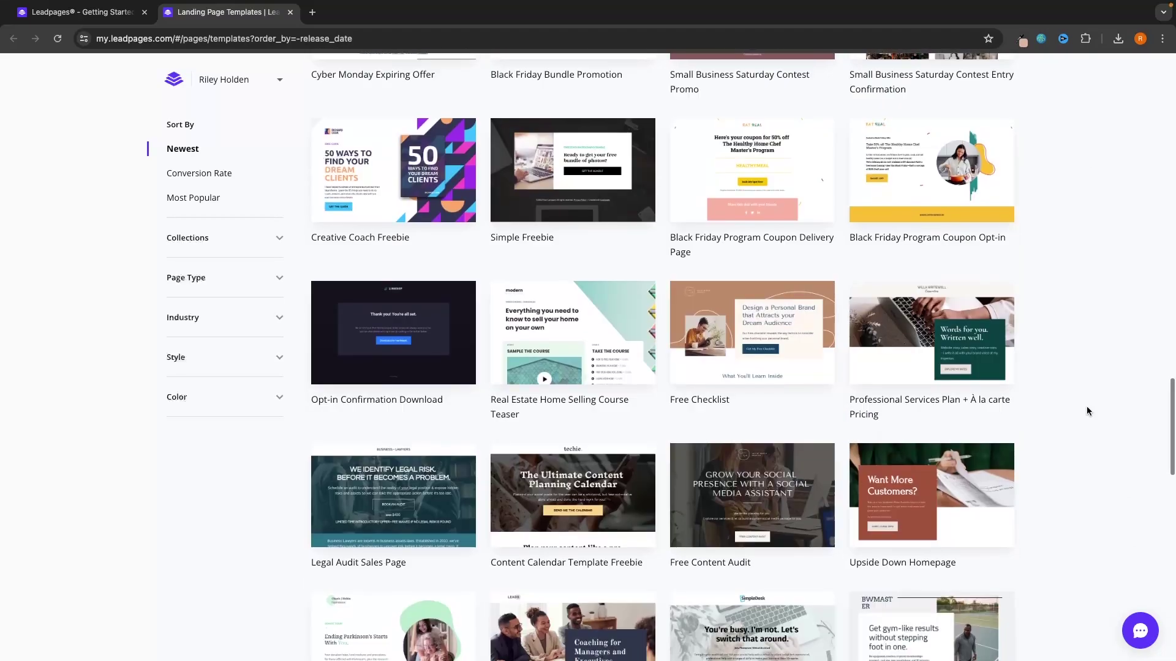
scroll(1087, 411, down, 5)
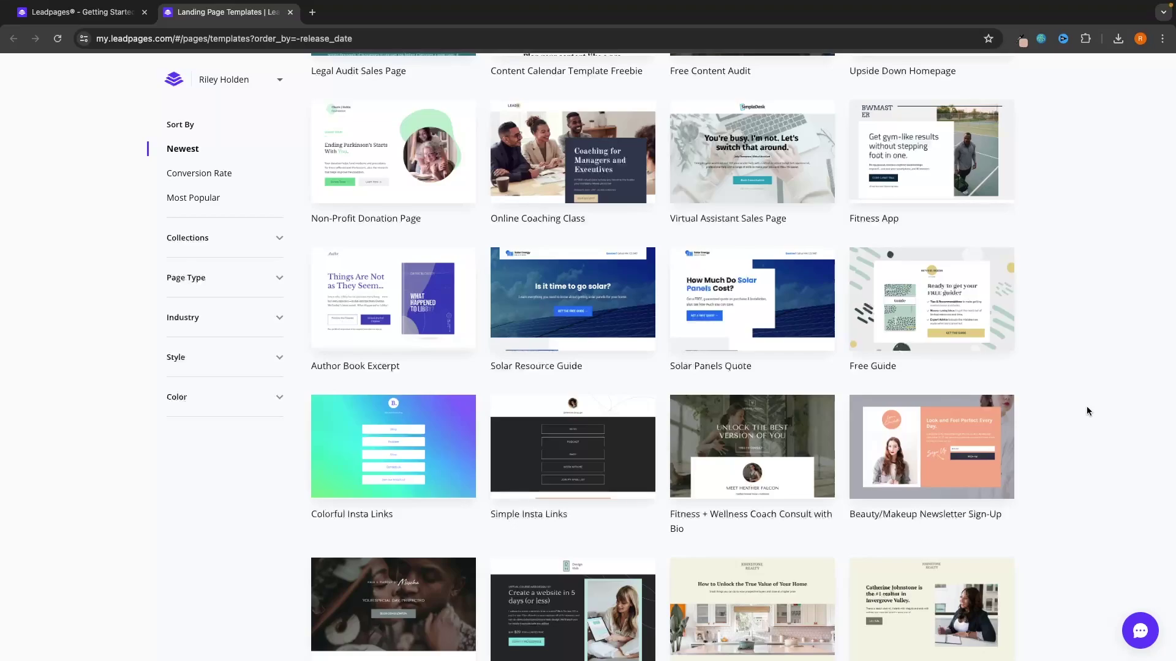
scroll(1086, 411, down, 1)
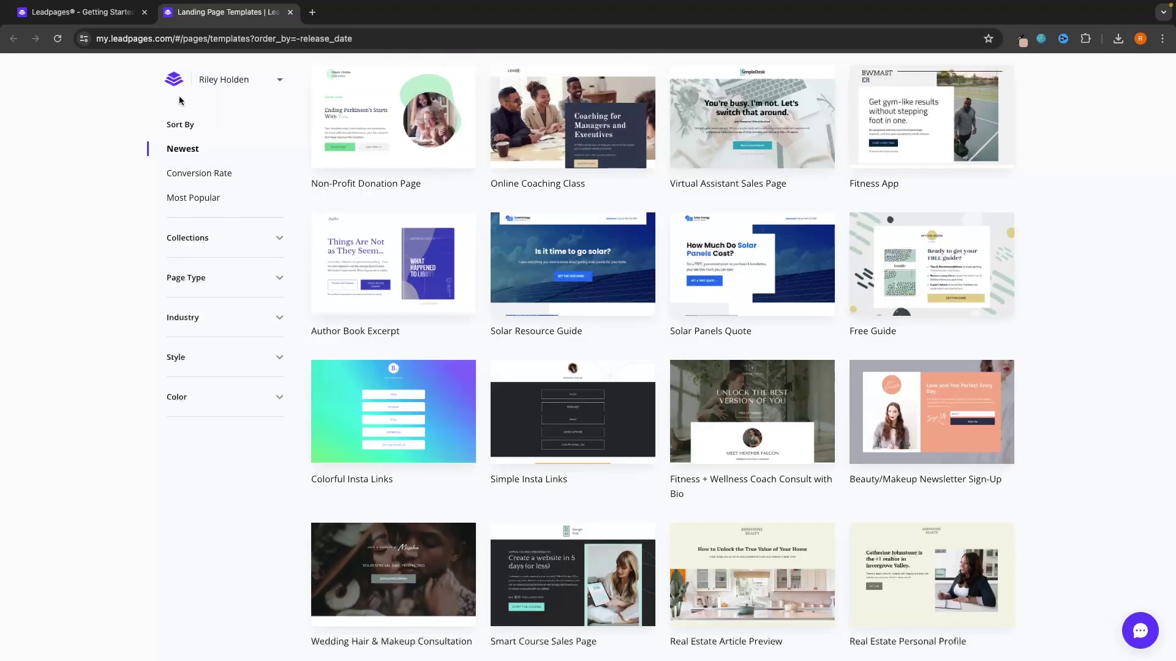
click(204, 174)
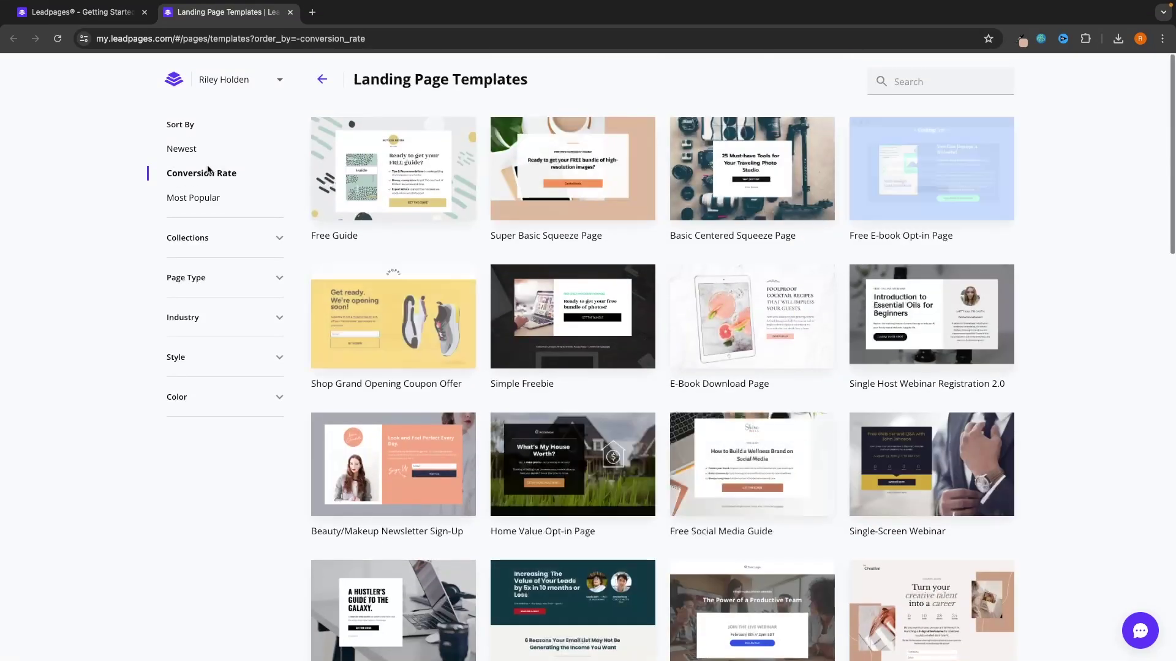
mouse_move(867, 127)
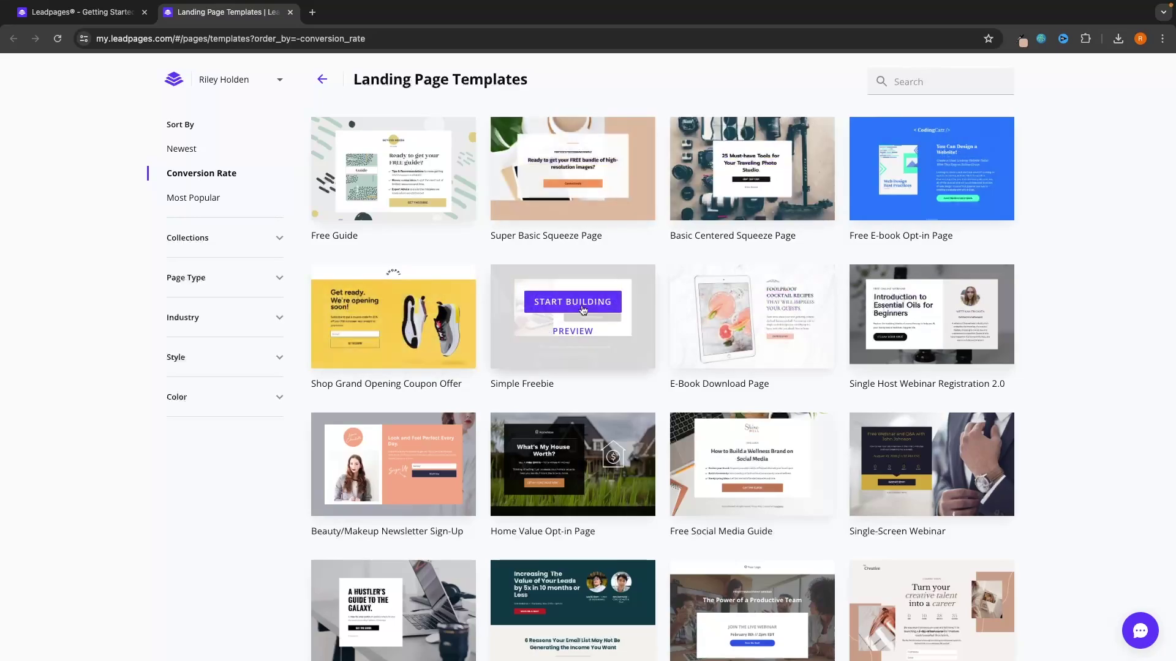
mouse_move(583, 313)
Step: Start building from Simple Freebie and name the new page 'G-Force North Ebook'
click(569, 304)
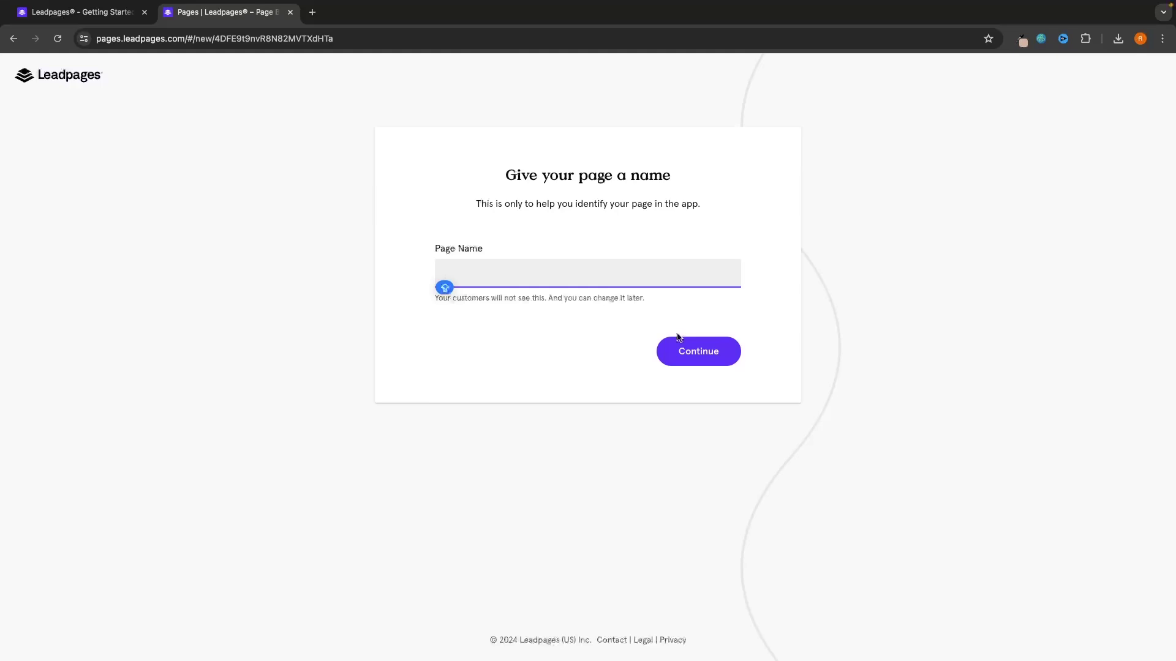
text(G-Force North)
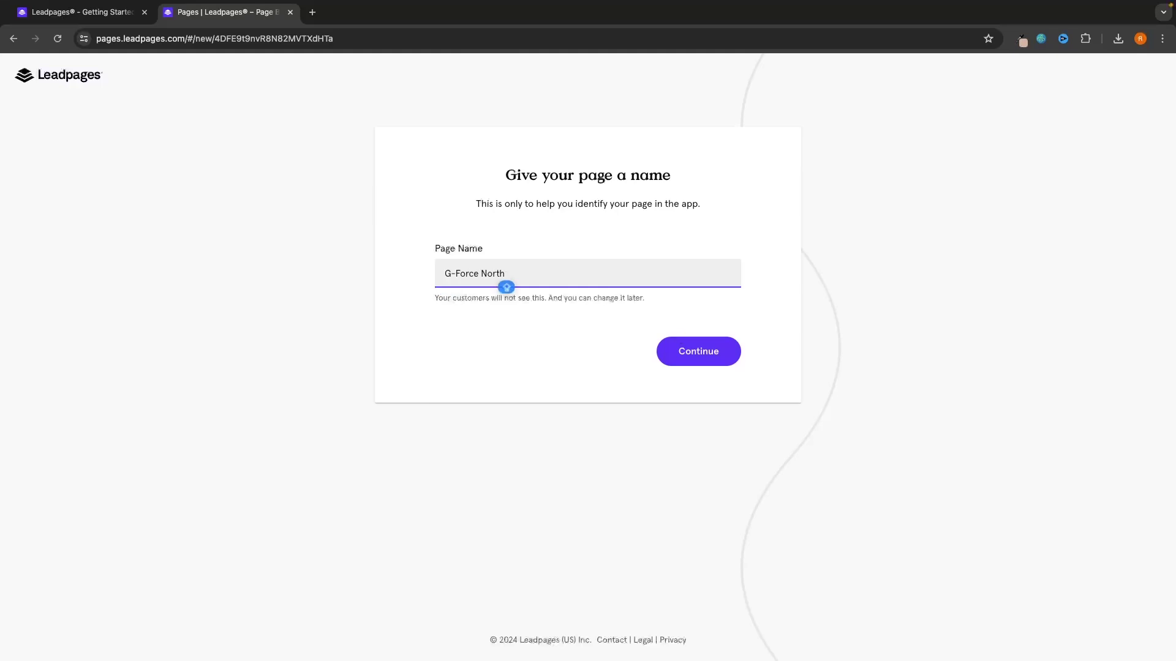
text( Ebook)
click(710, 356)
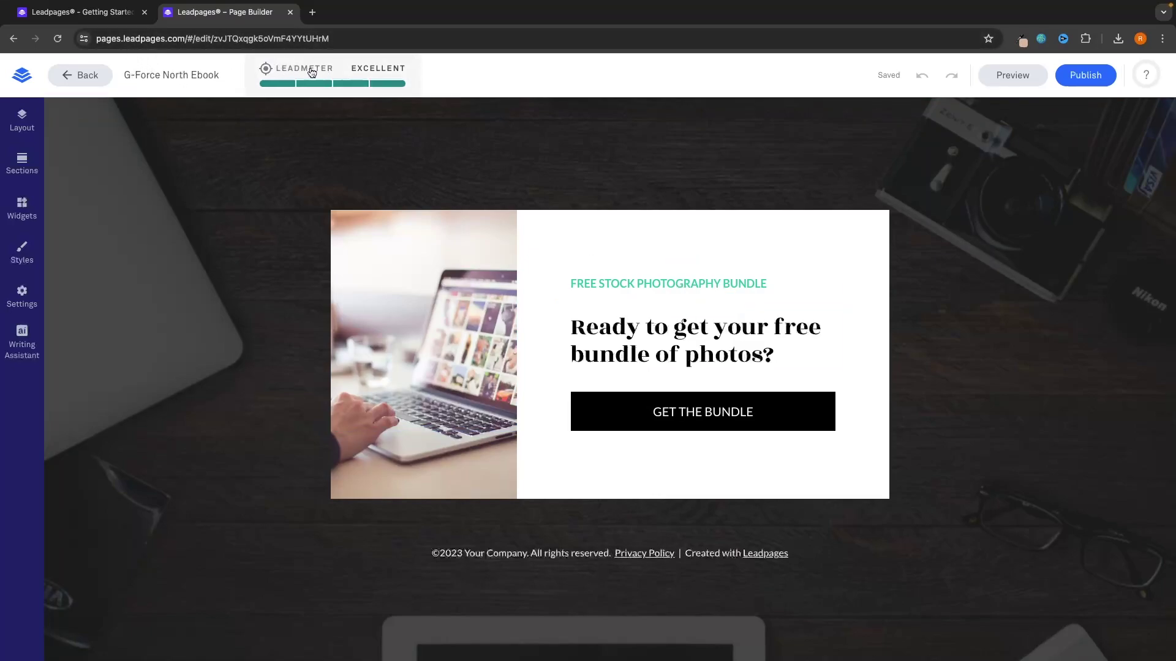
click(378, 74)
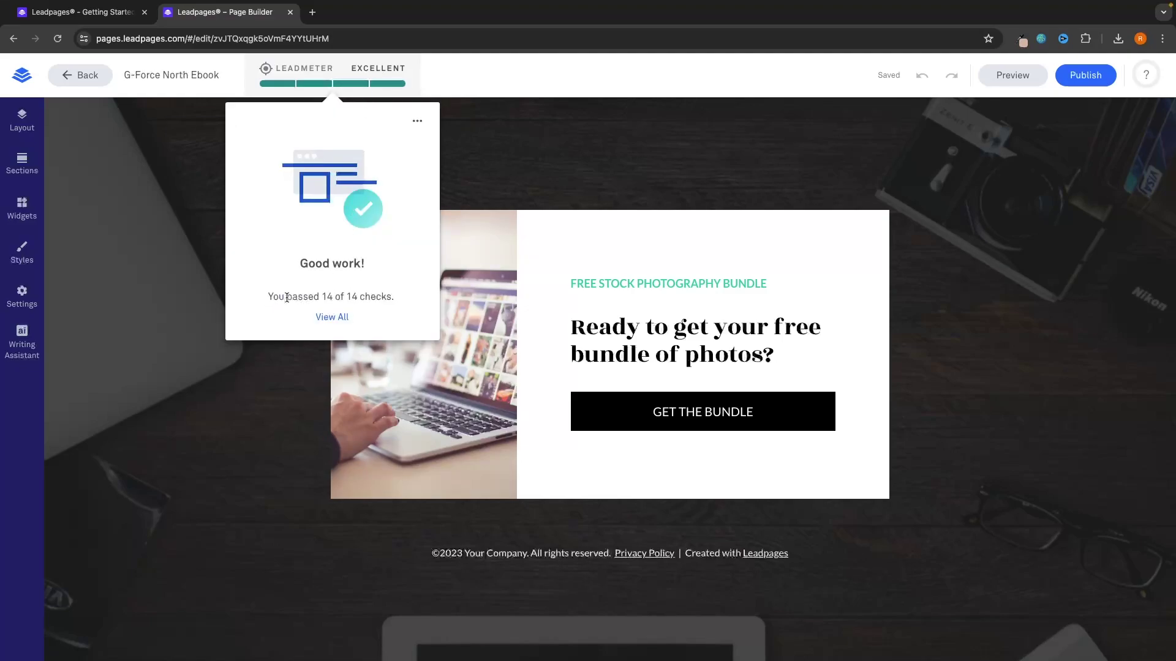
click(329, 318)
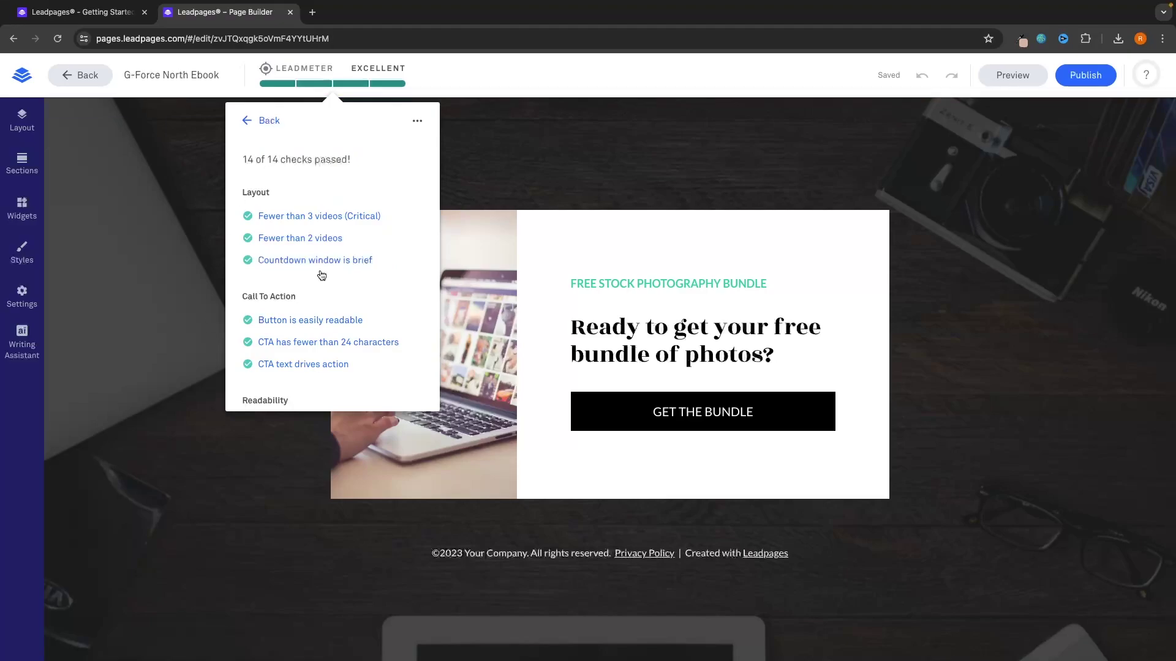
scroll(321, 274, down, 3)
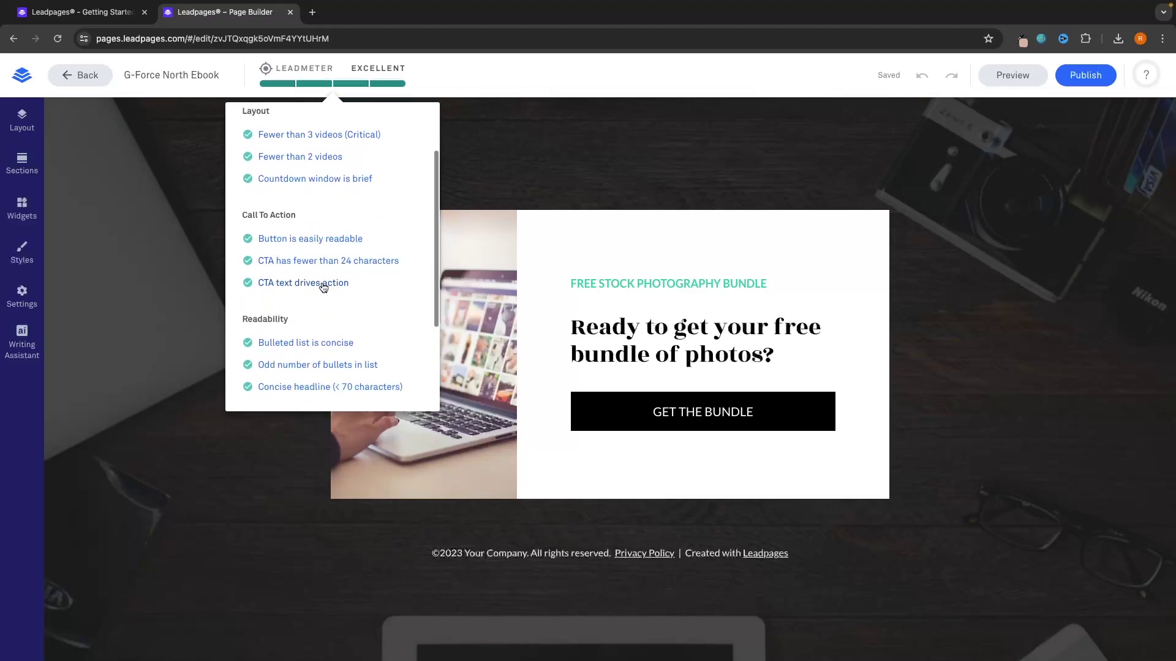
scroll(321, 279, up, 3)
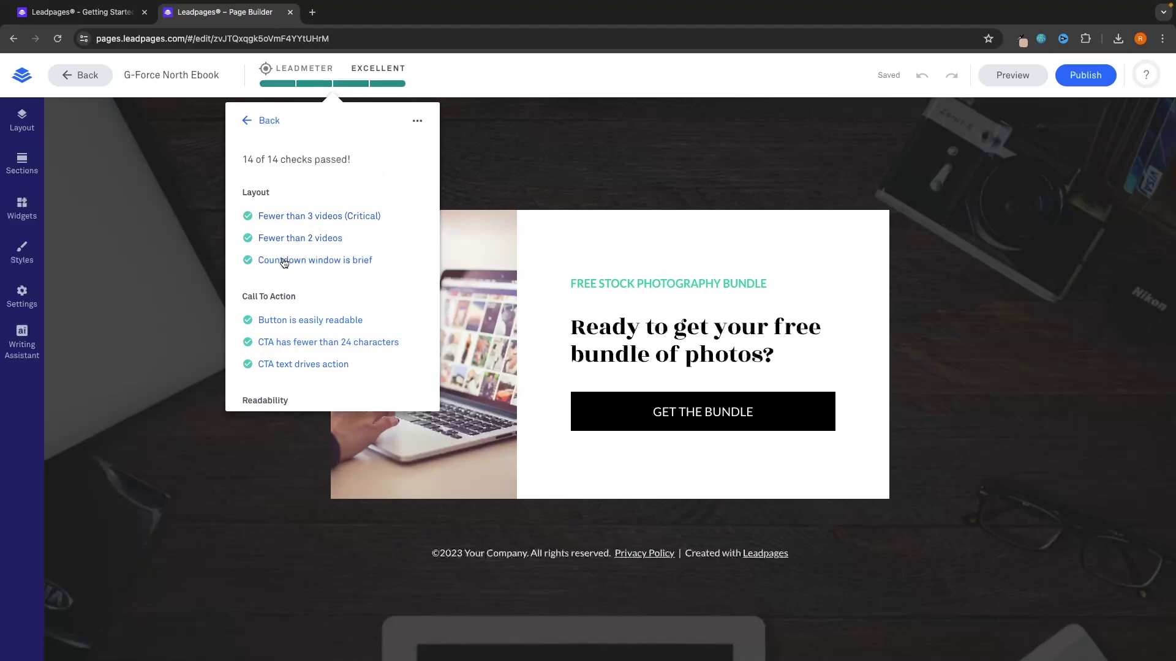
scroll(370, 267, down, 3)
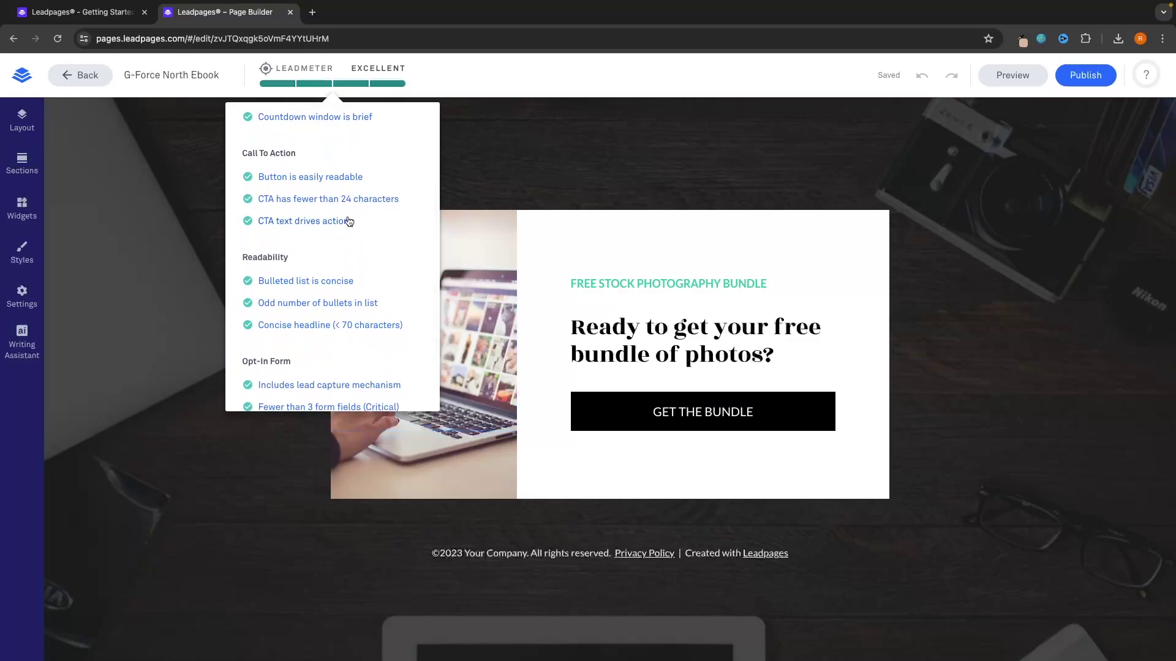
scroll(350, 242, down, 2)
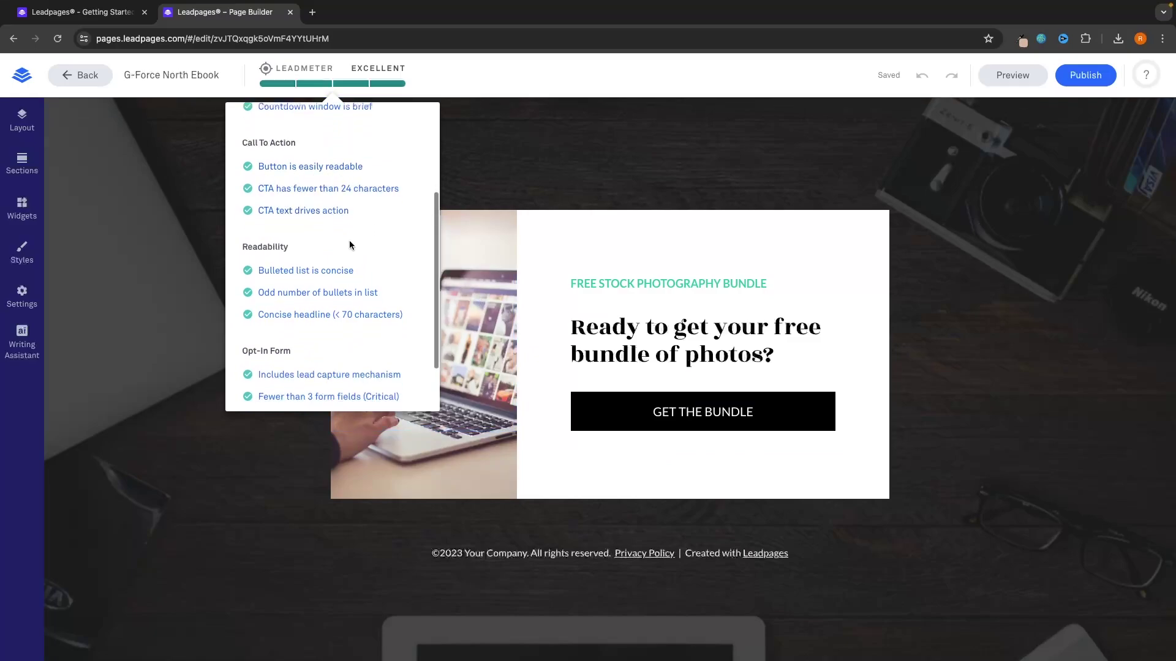
scroll(351, 245, up, 4)
scroll(350, 244, up, 2)
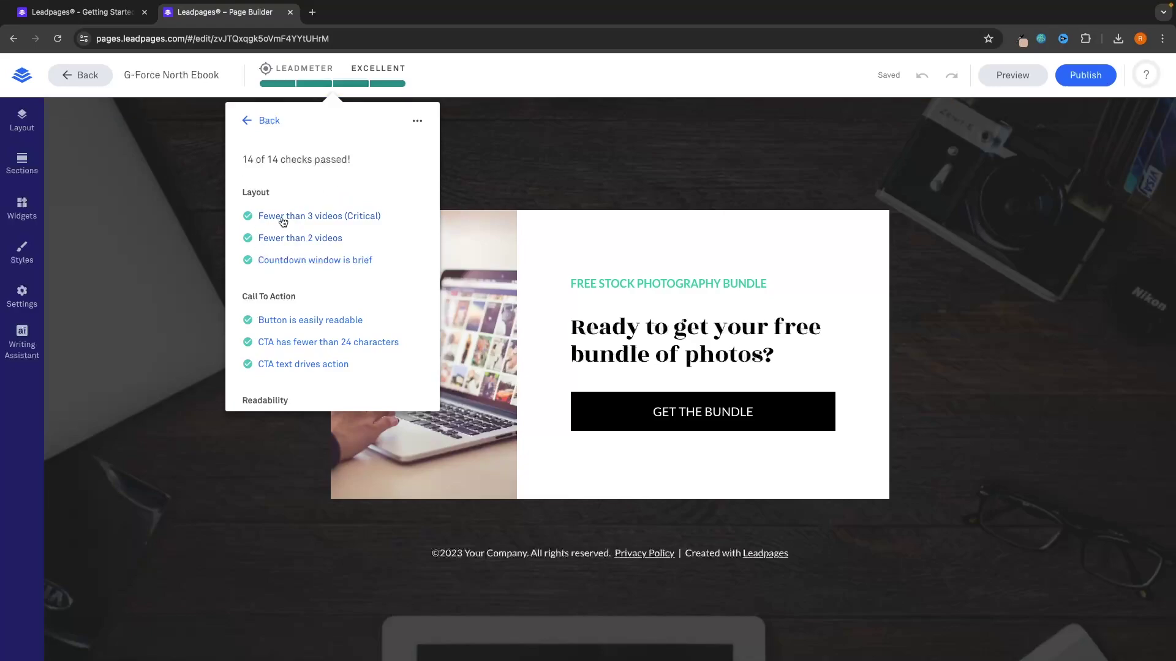
click(526, 146)
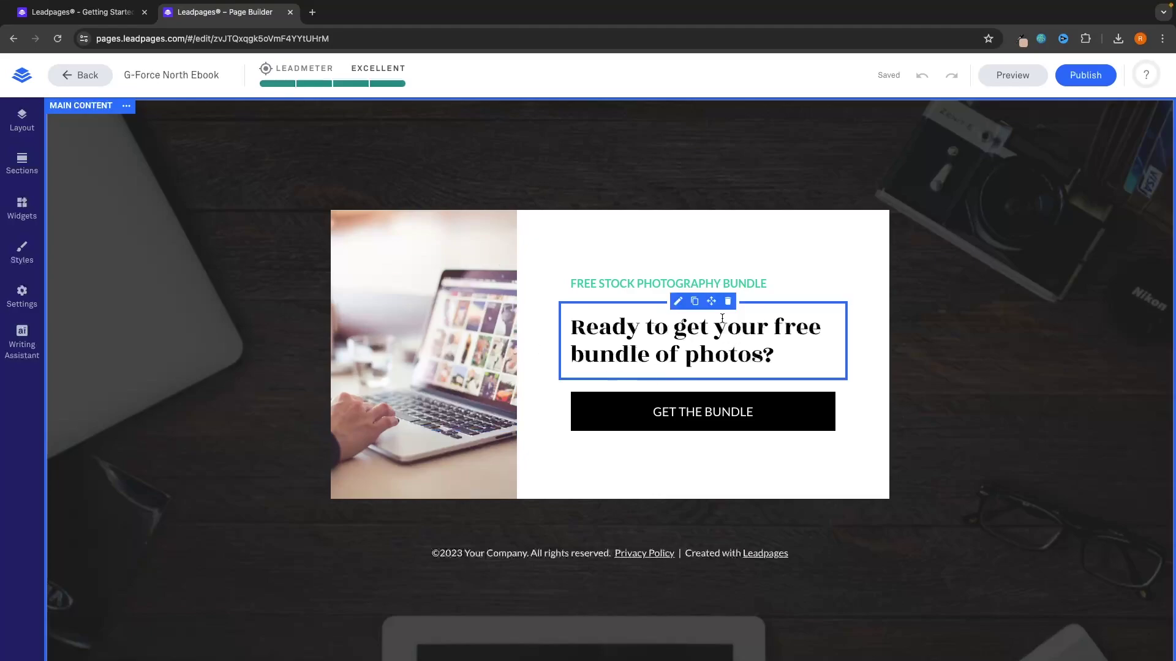
Step: Replace the FREE STOCK PHOTOGRAPHY BUNDLE tagline with 'How to get your first customer online with Digital Marketing'
click(640, 282)
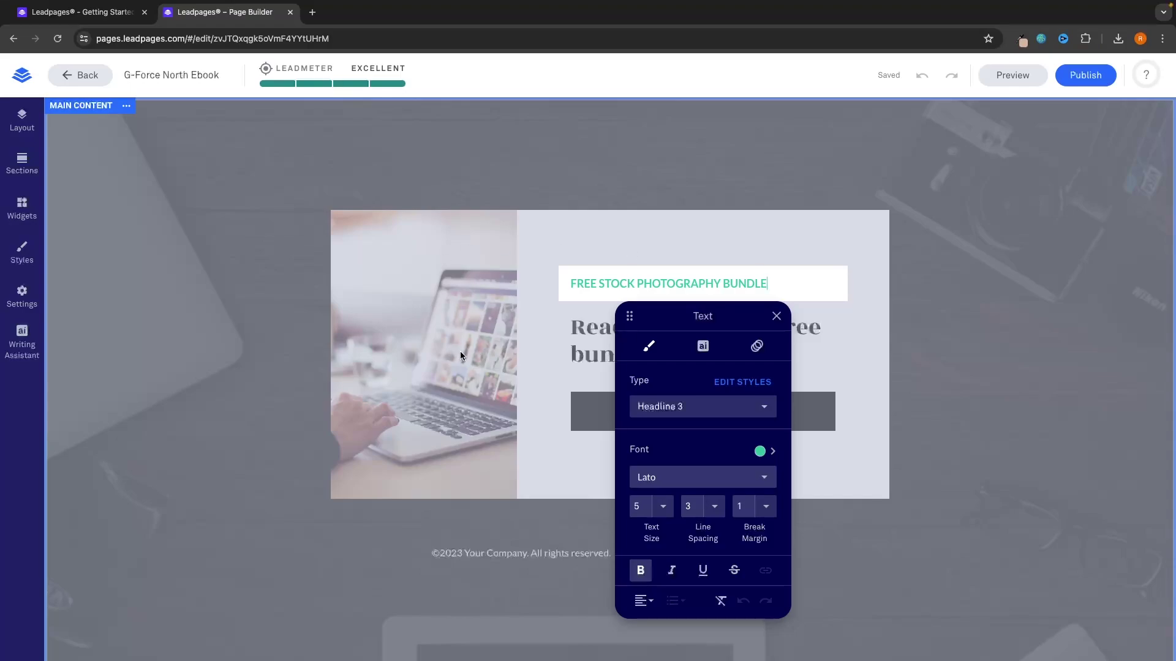
click(731, 254)
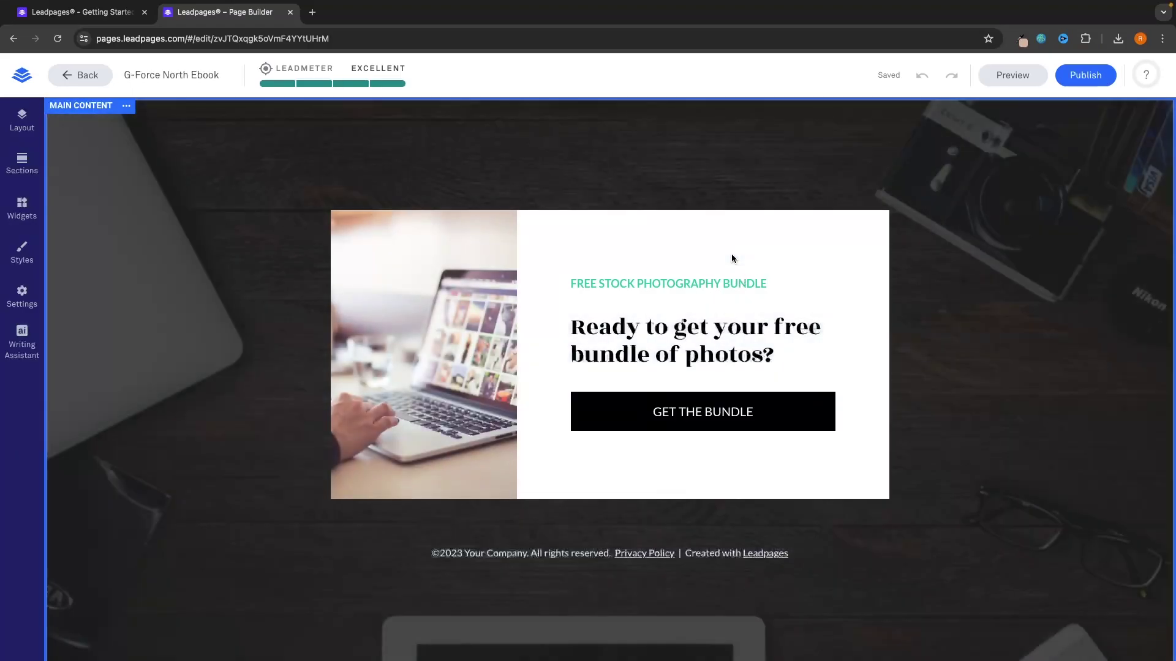
click(773, 283)
key(alt+shift+Left)
key(alt+shift+Left)
key(alt+shift+Left)
key(alt+shift+Left)
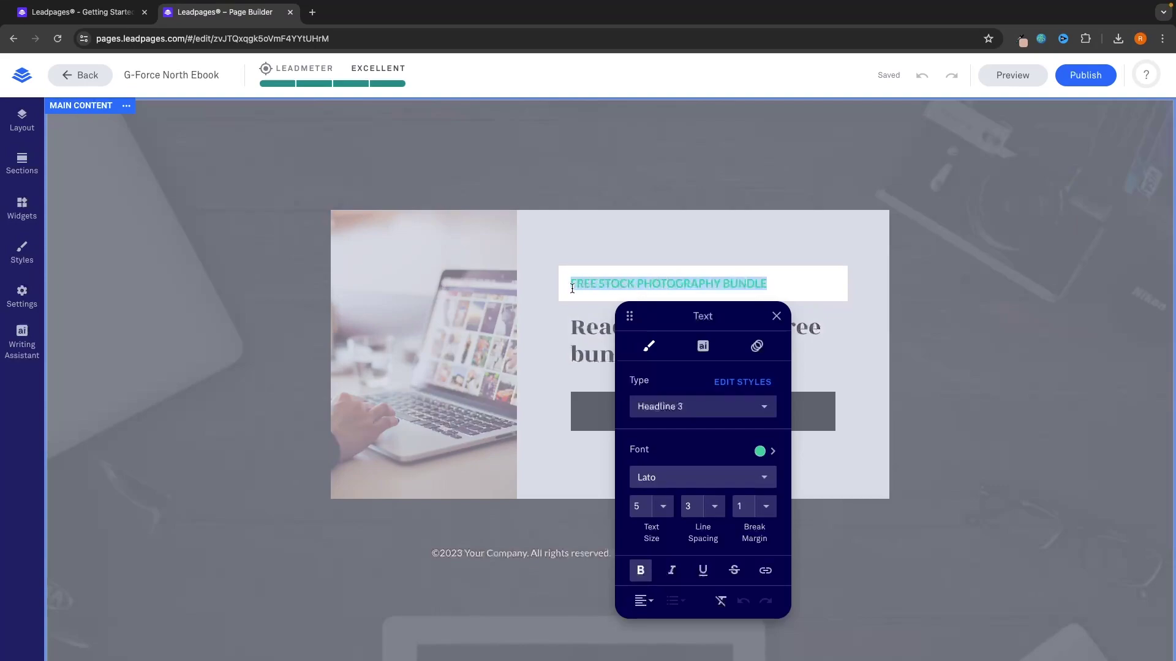
text(How)
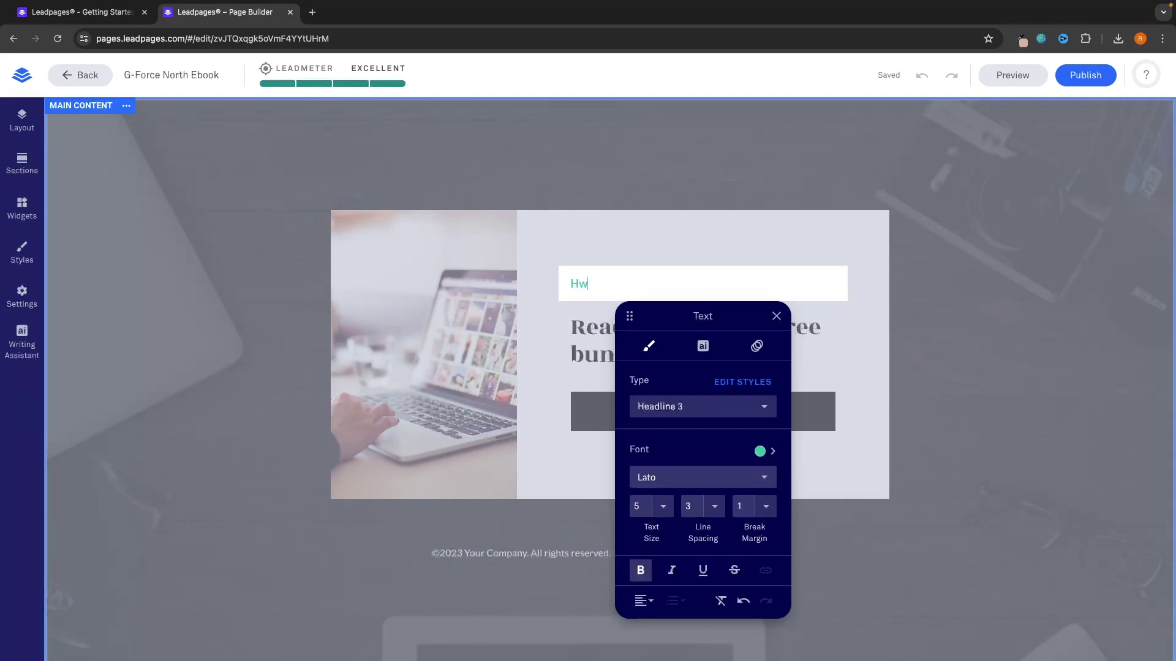
text( to get your first custo)
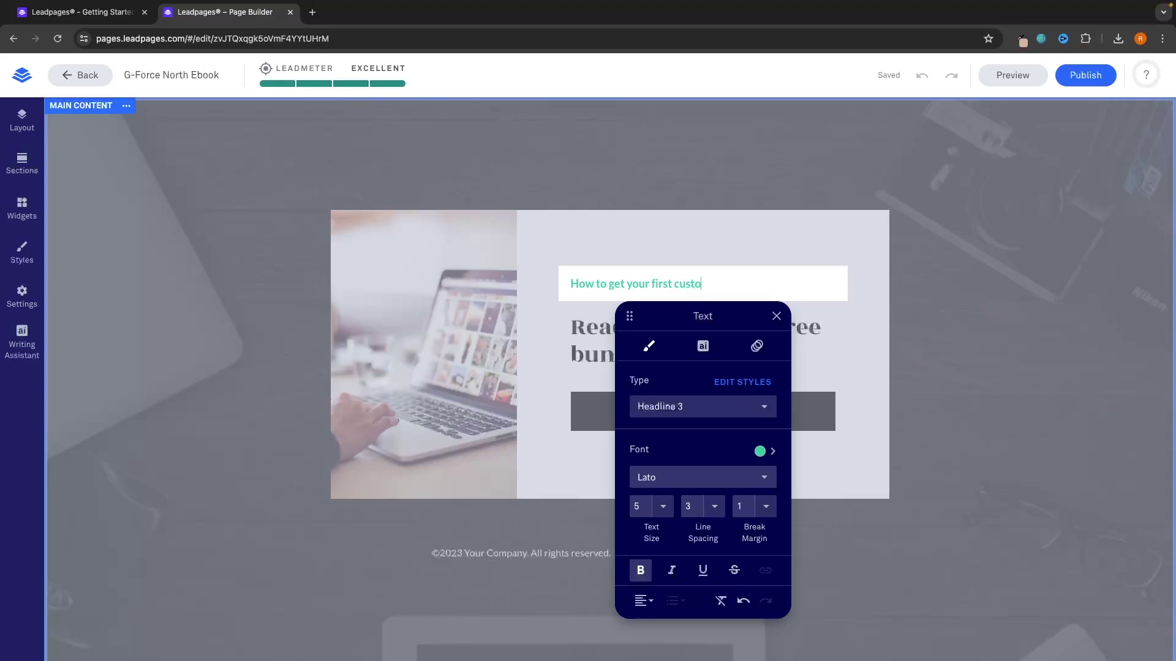
text(mer online with Digital Marketing)
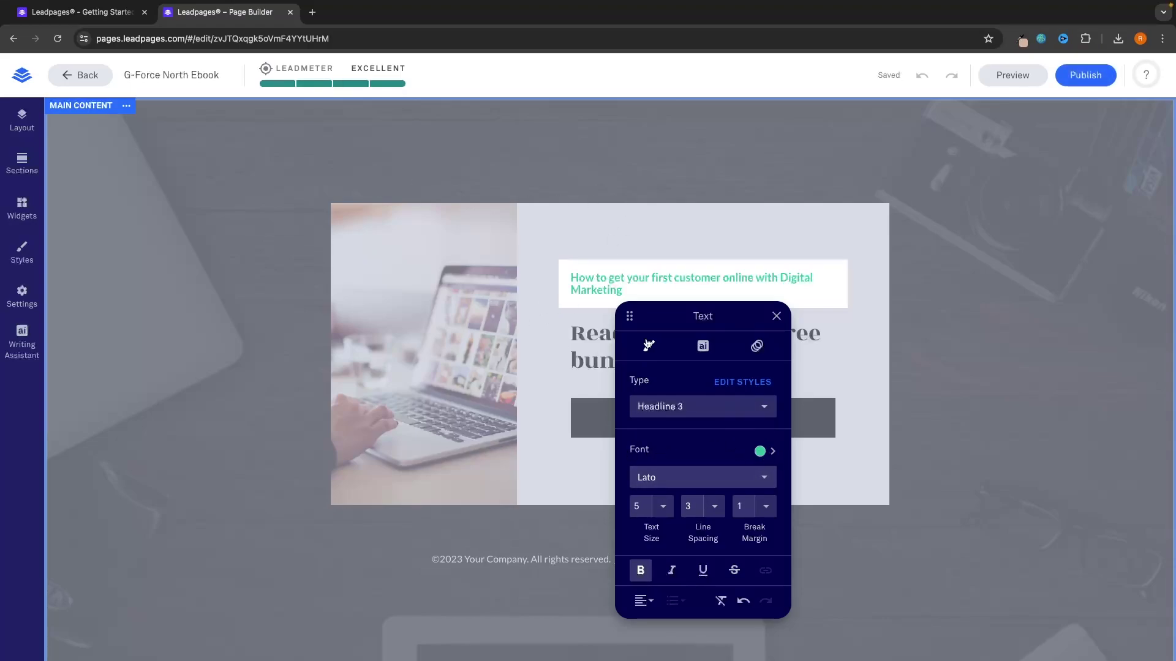
click(760, 452)
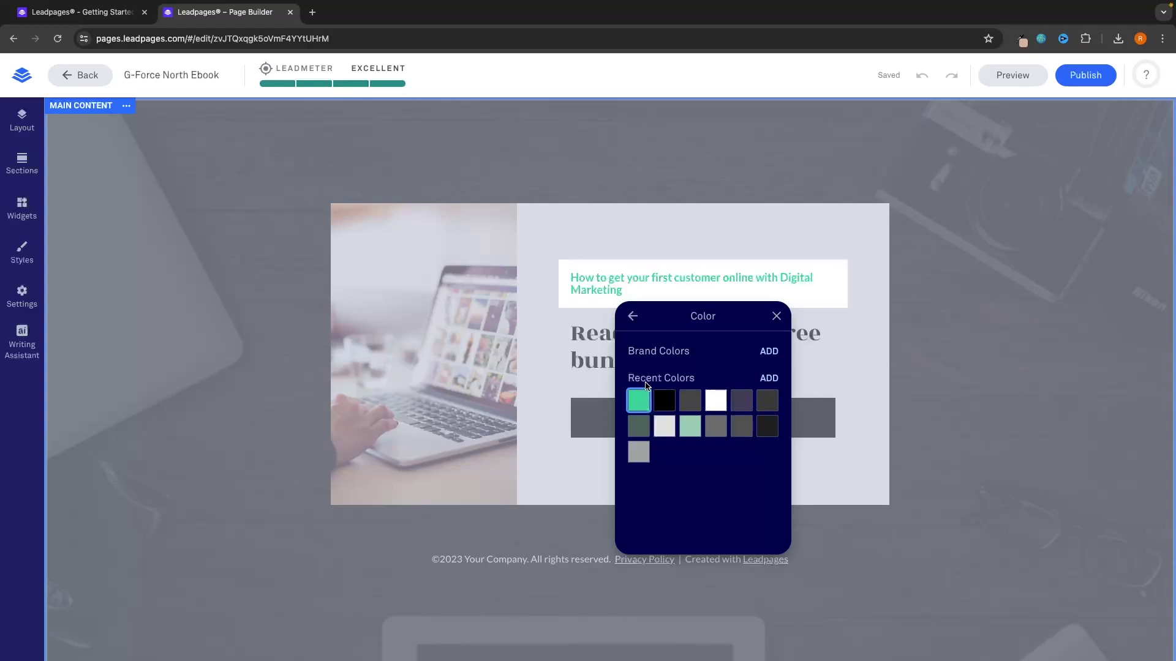
Step: Create the custom bright blue 0054FF and apply it to the tagline
click(769, 378)
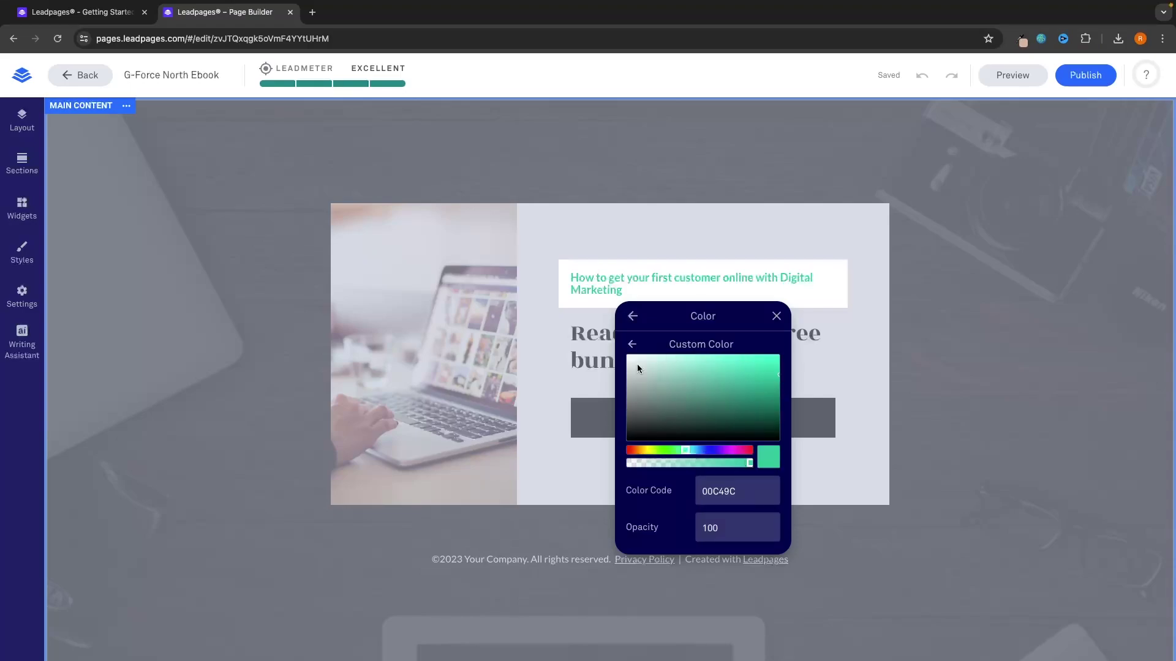
drag(700, 451, 705, 453)
drag(764, 377, 785, 357)
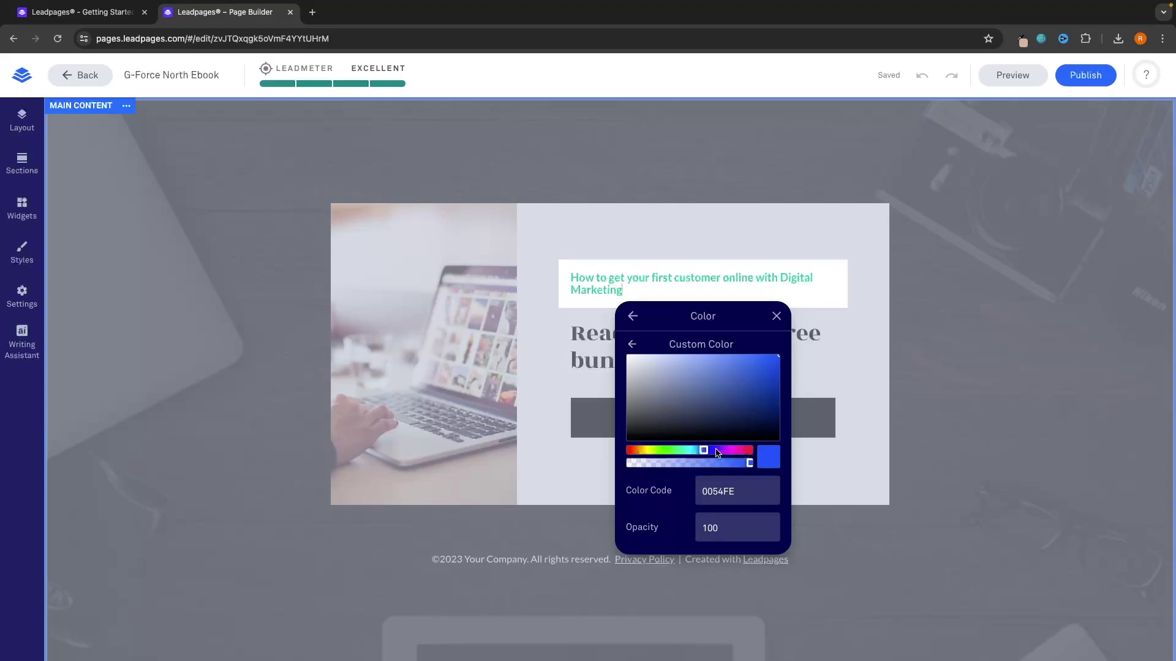
click(746, 368)
drag(773, 360, 791, 348)
click(632, 344)
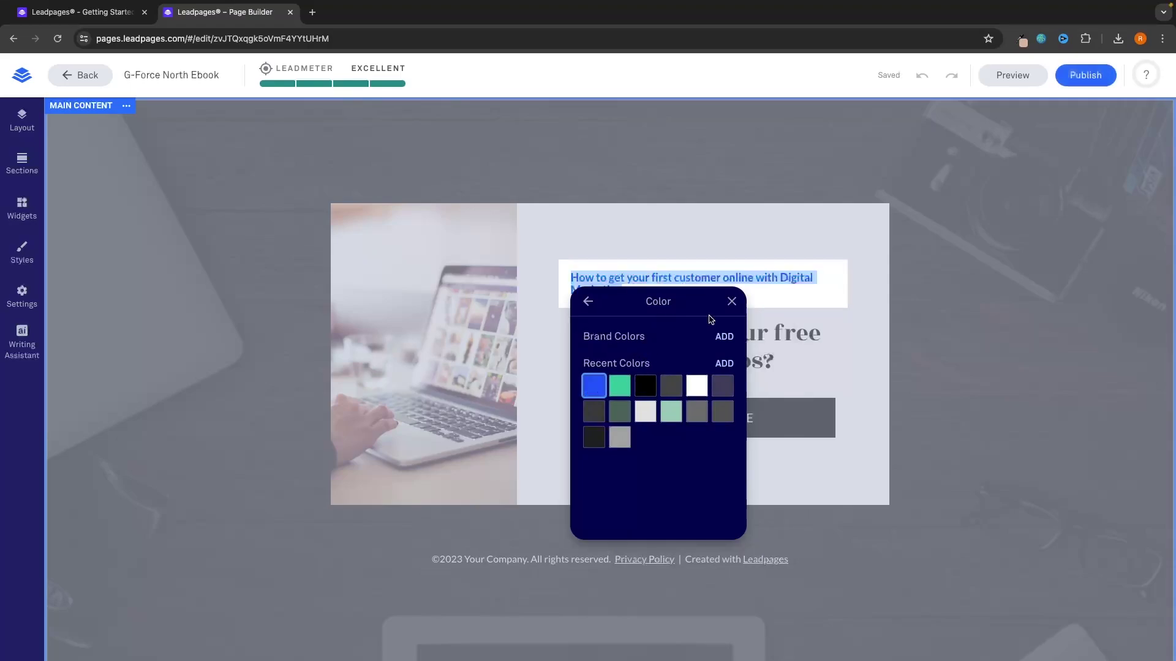
click(732, 302)
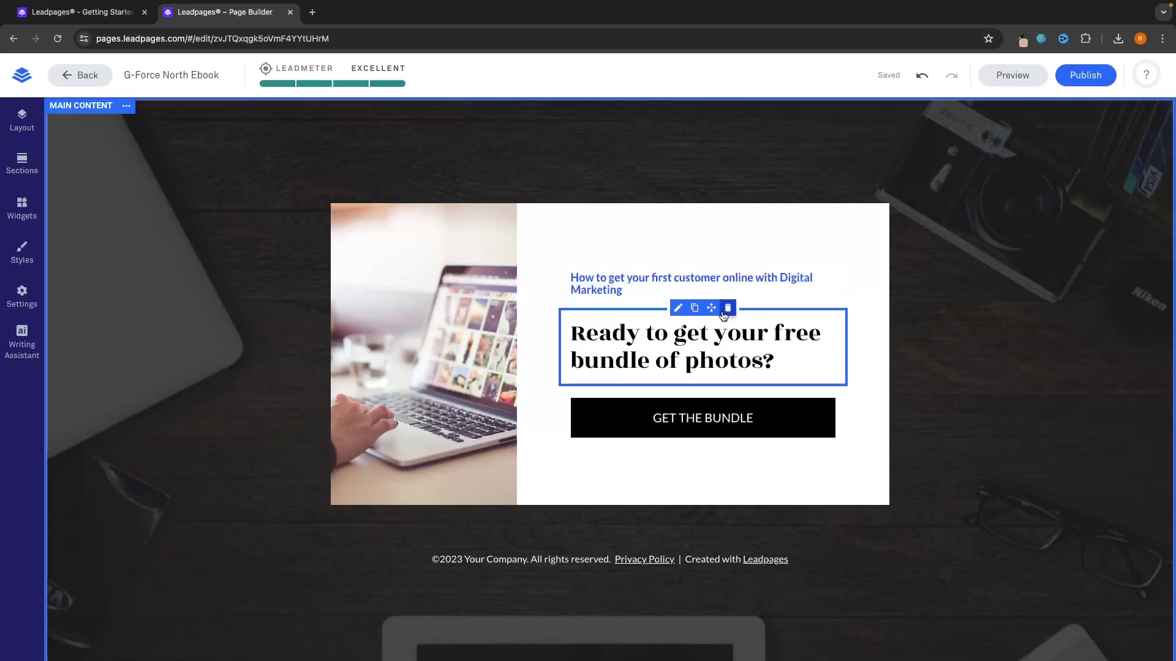
Step: Overwrite the main heading with 'Enter your email below to claim your free ebook', fixing typos
double_click(737, 352)
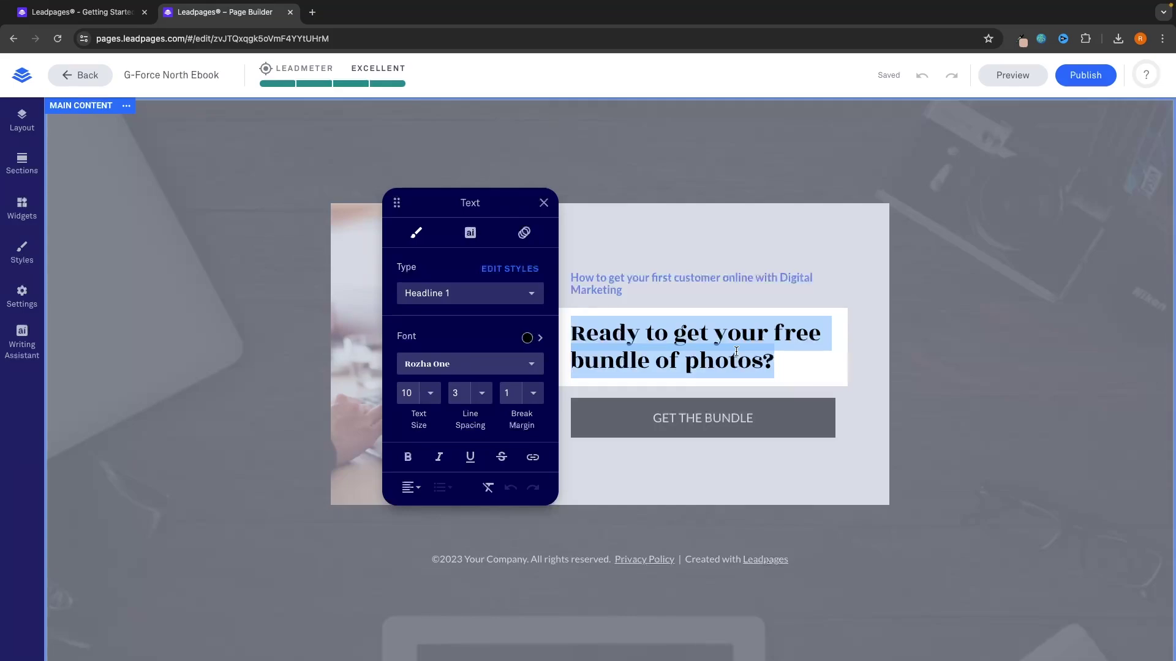
text(Enter )
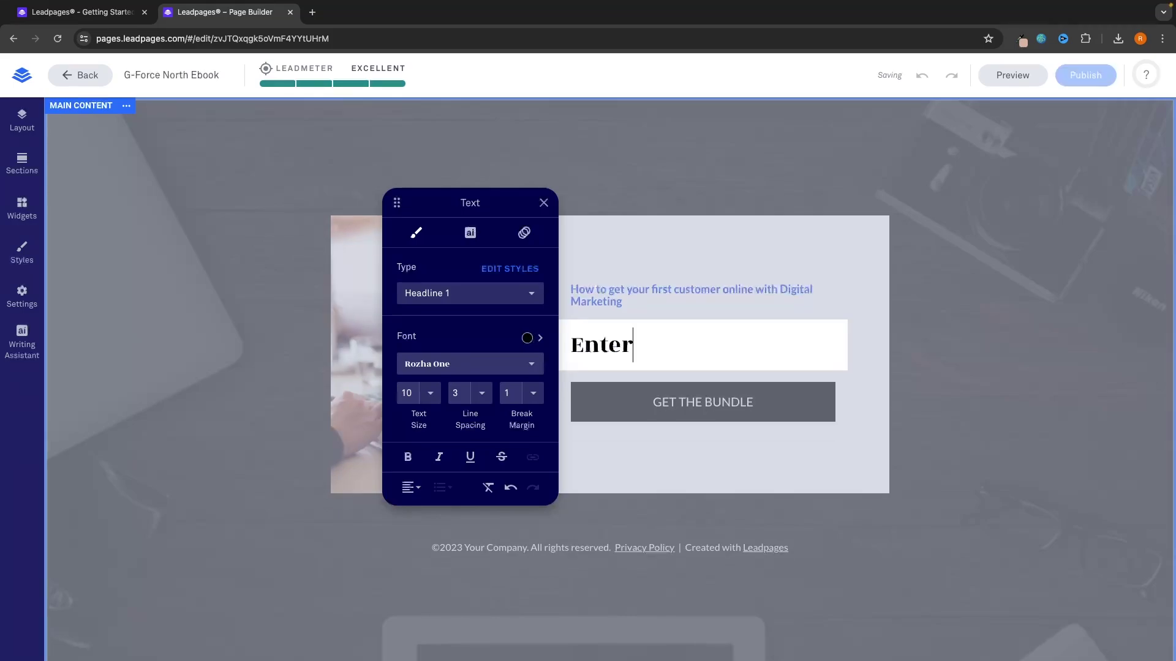
text(your email )
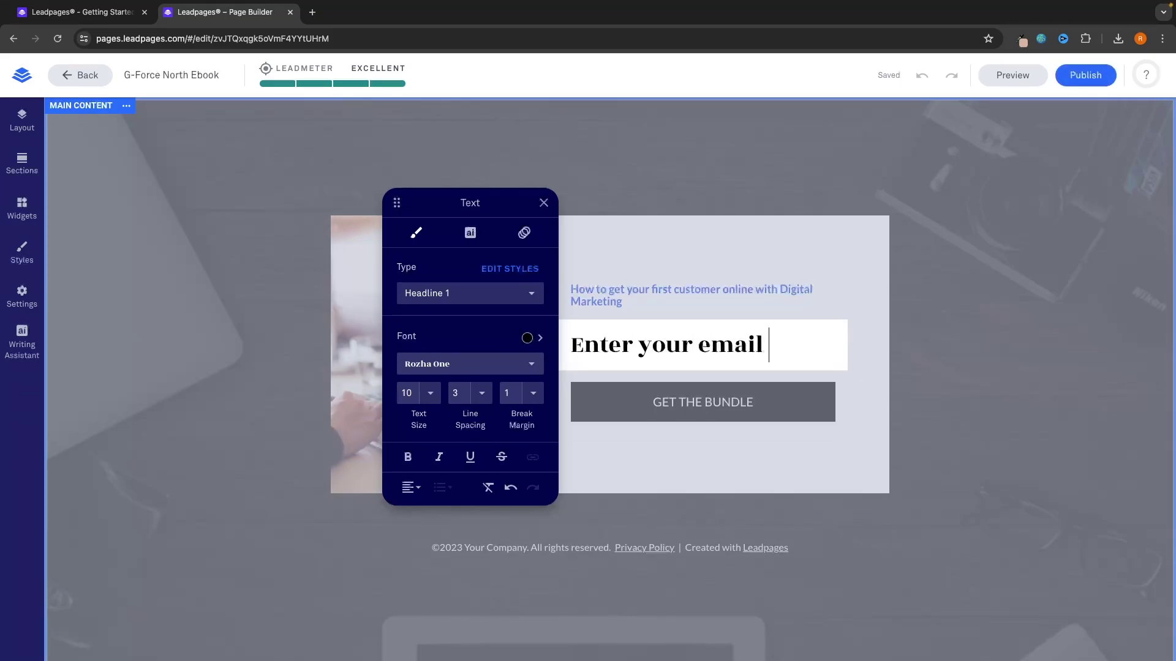
text(below to clain)
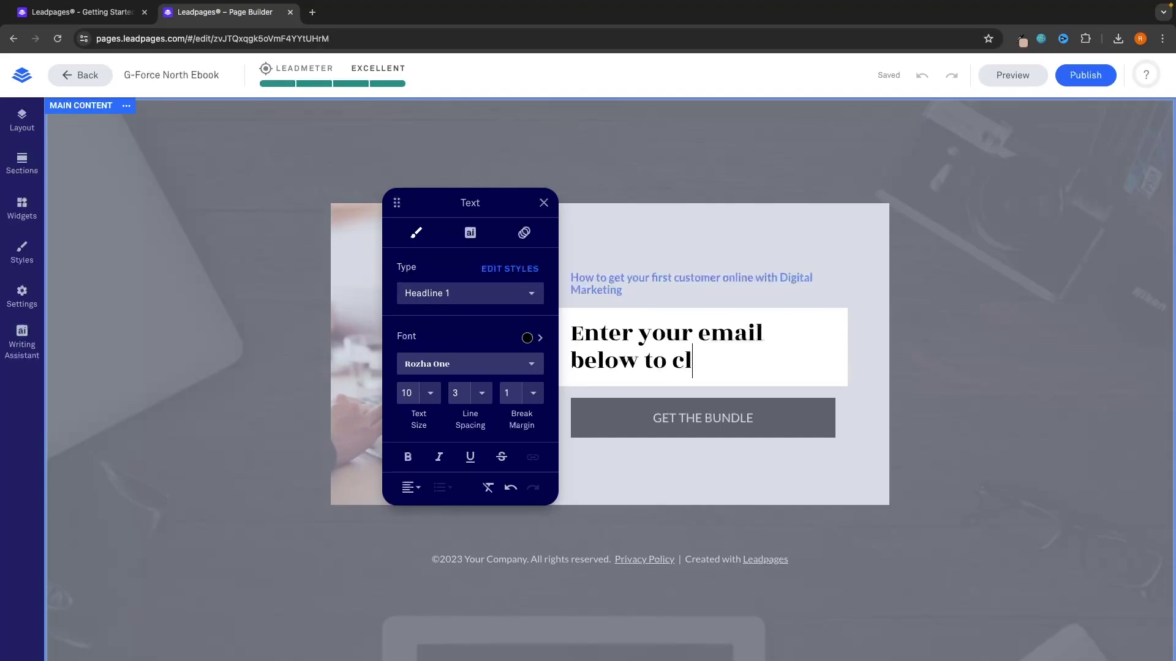
key(BackSpace)
key(BackSpace)
text(m your )
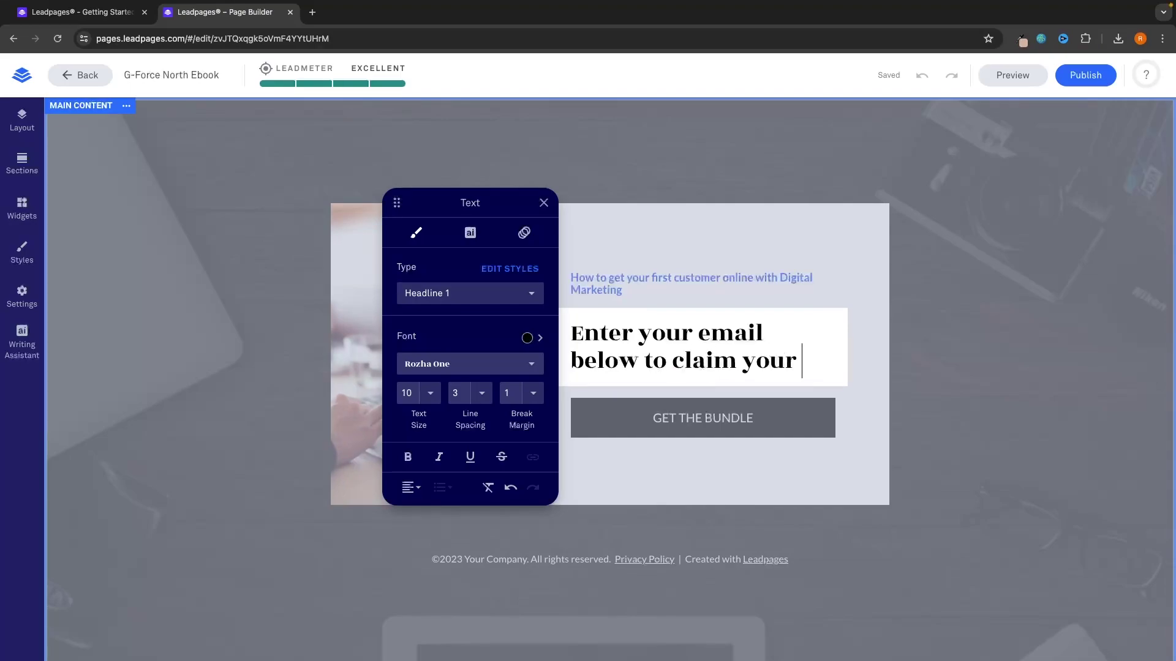
text(free ebbok)
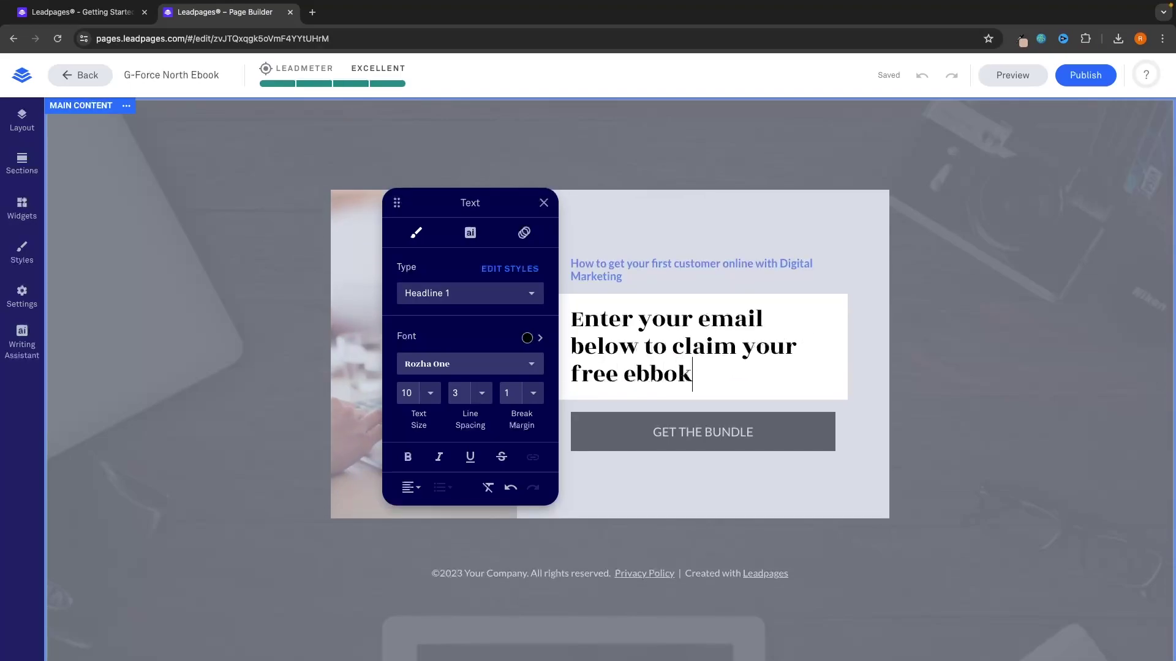
key(BackSpace)
key(BackSpace)
key(BackSpace)
text(ook)
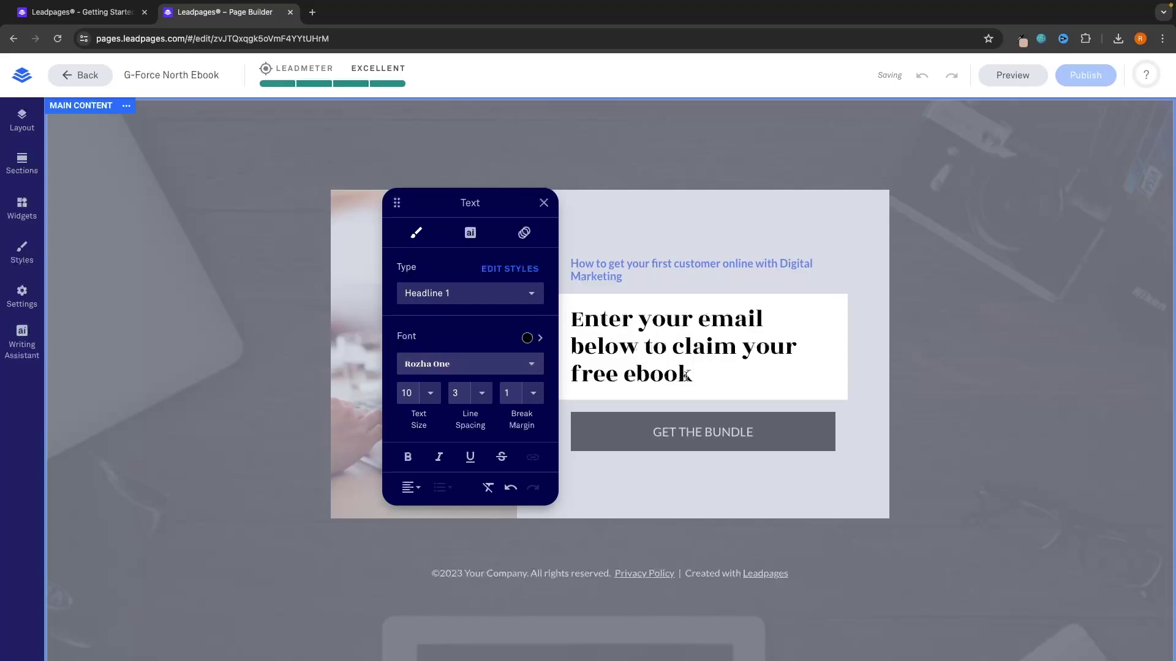
Step: Set the main heading in bold Montserrat, without italics or underline
click(440, 363)
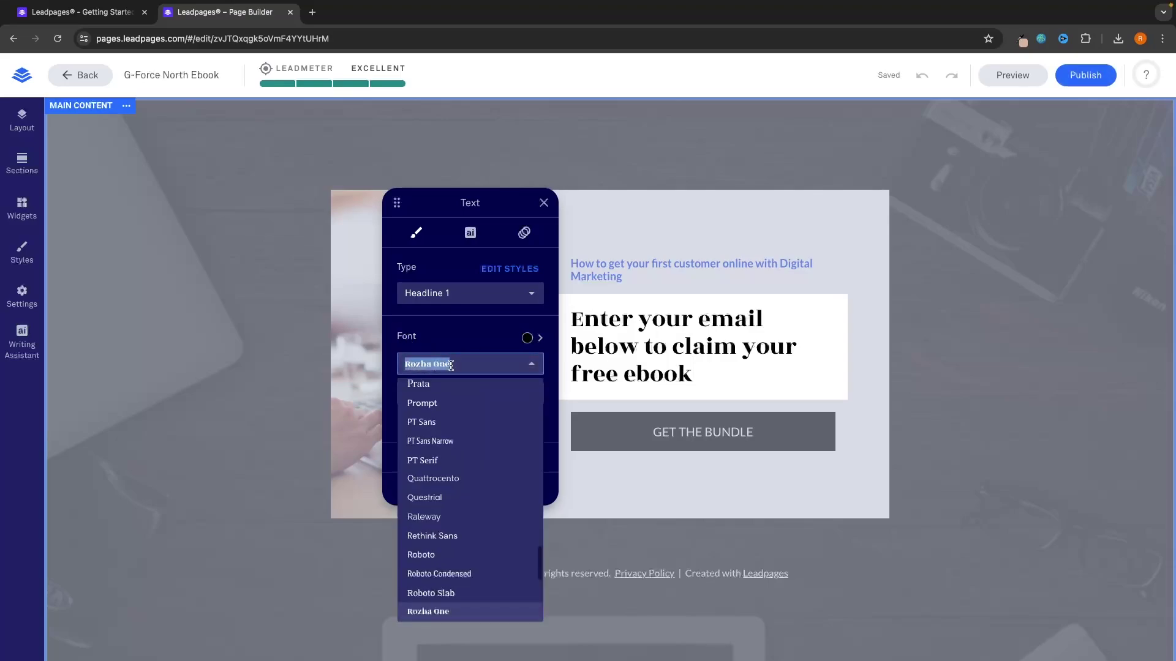
triple_click(570, 315)
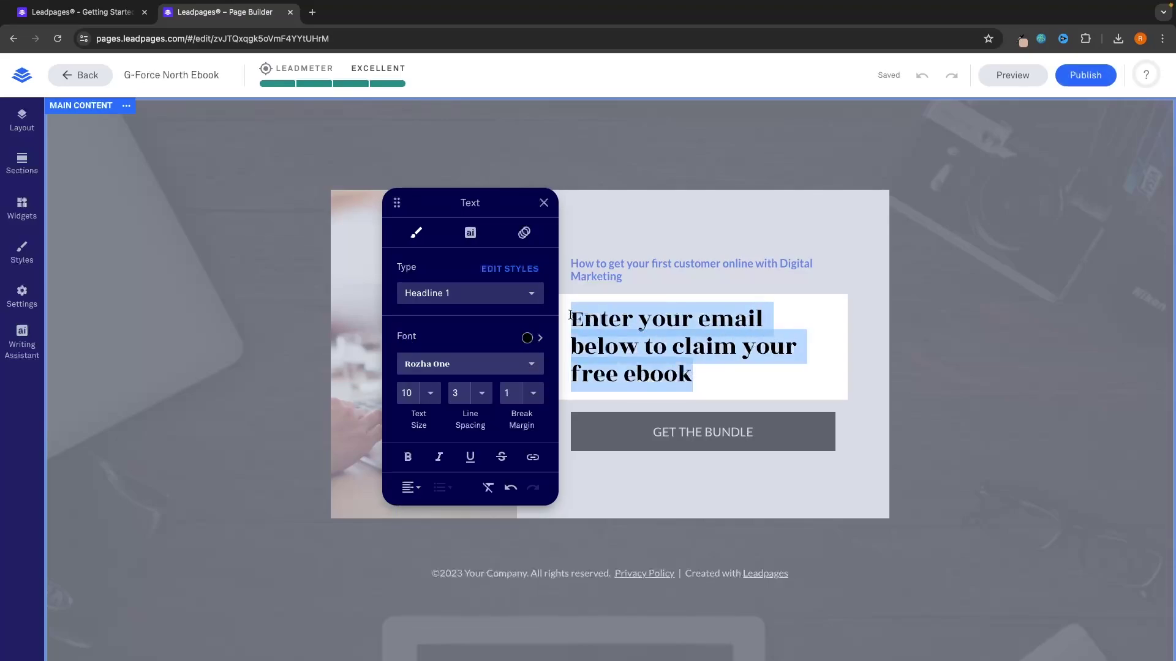
click(437, 366)
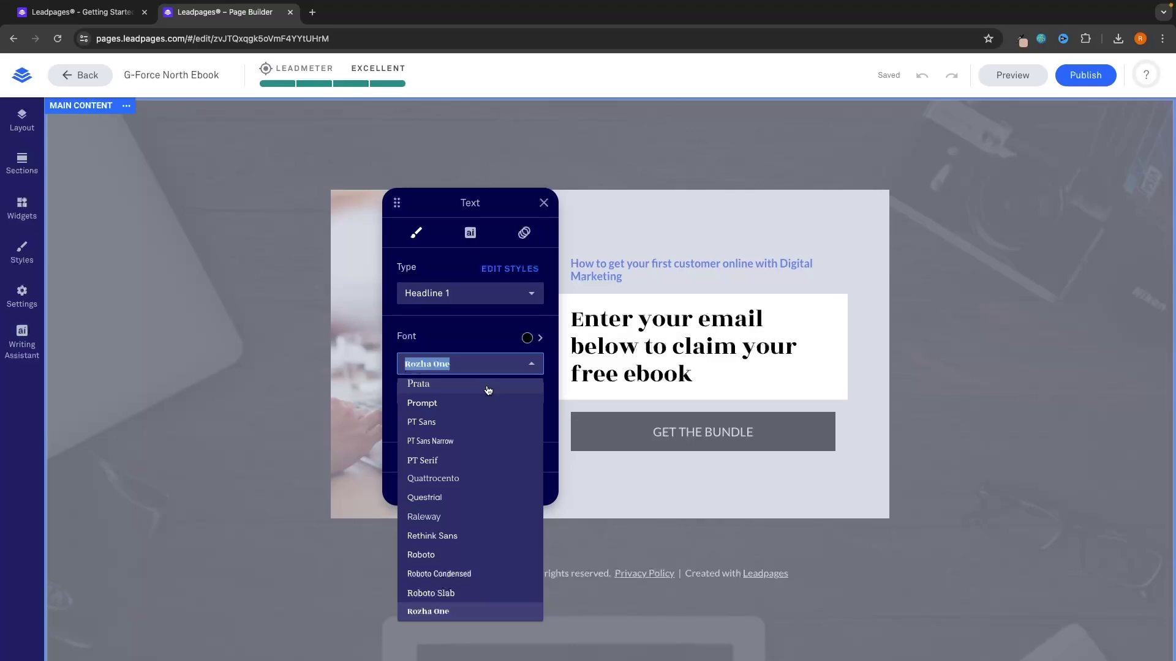
scroll(488, 390, up, 10)
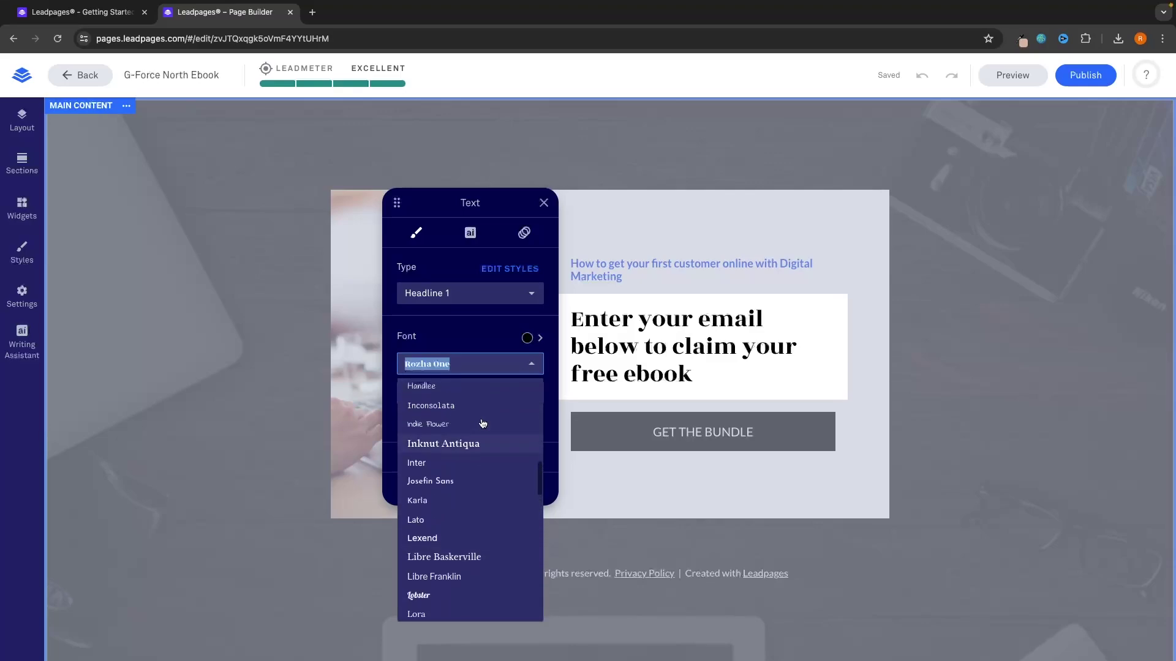
scroll(447, 476, down, 5)
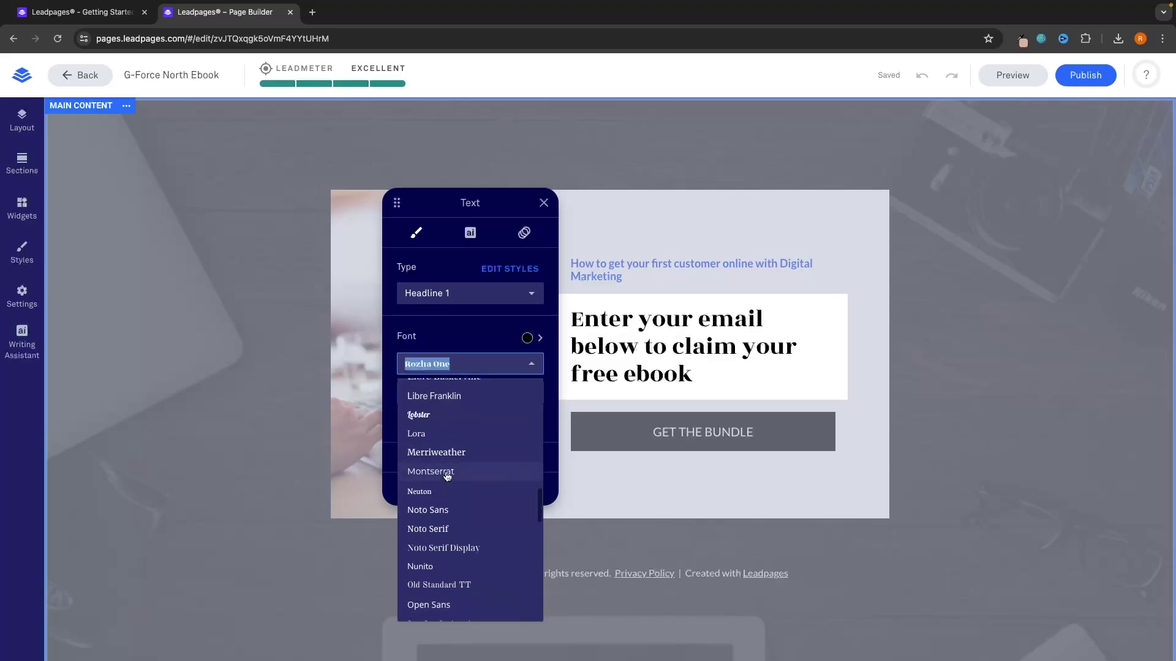
click(447, 476)
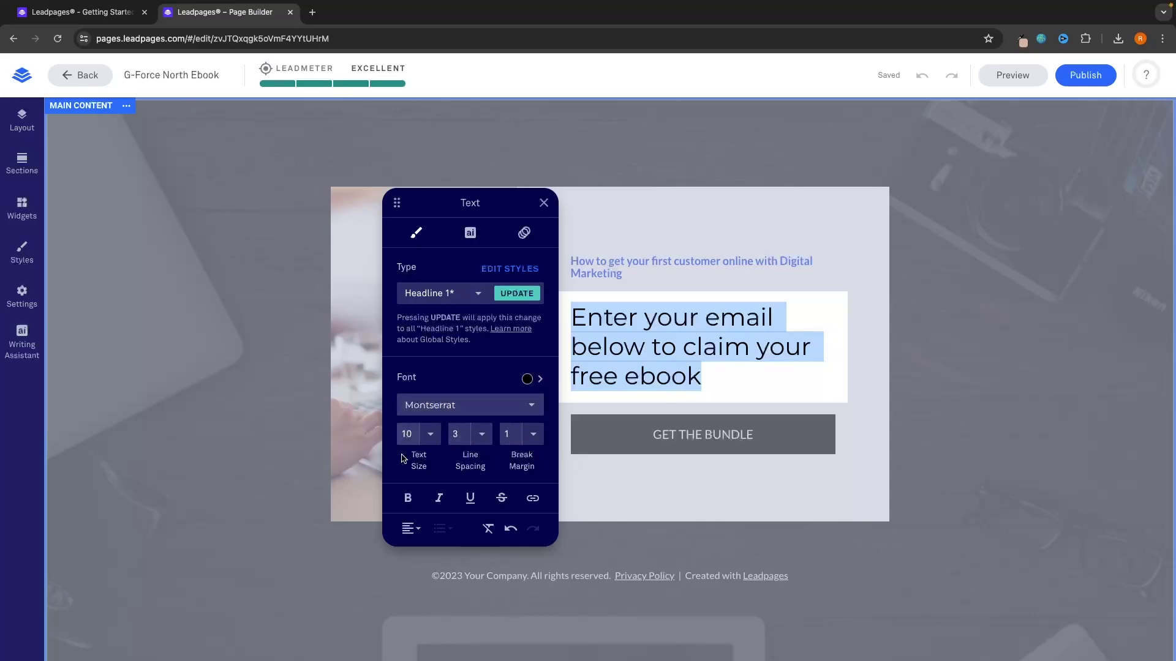
click(409, 500)
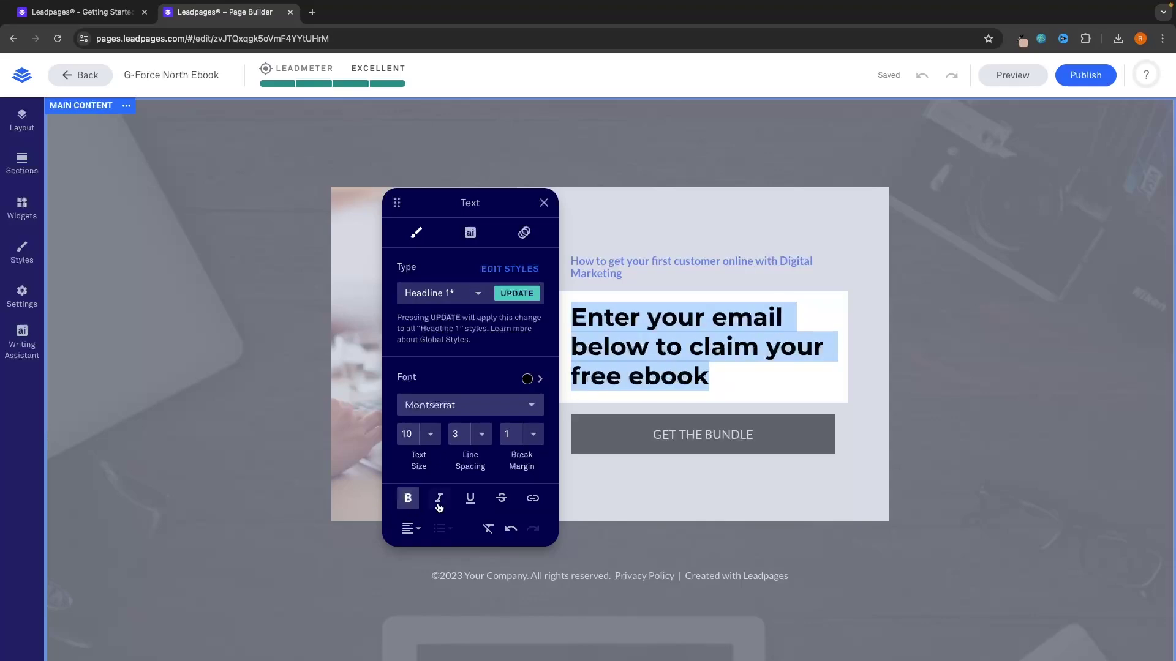
click(439, 503)
click(469, 501)
click(469, 501)
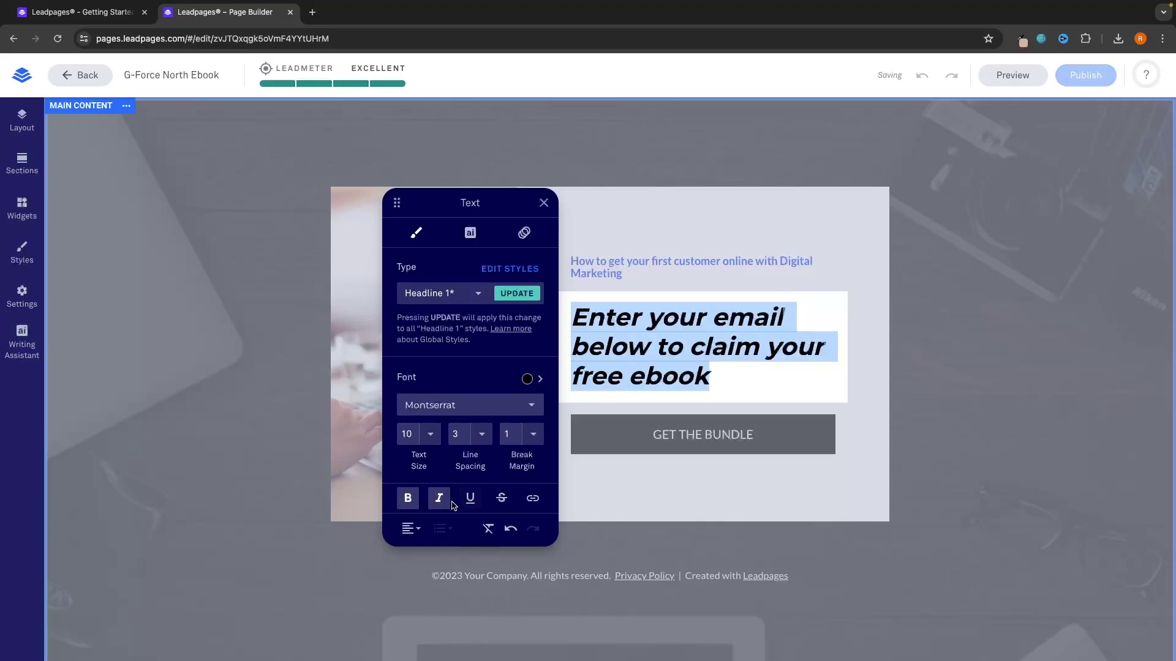
click(440, 504)
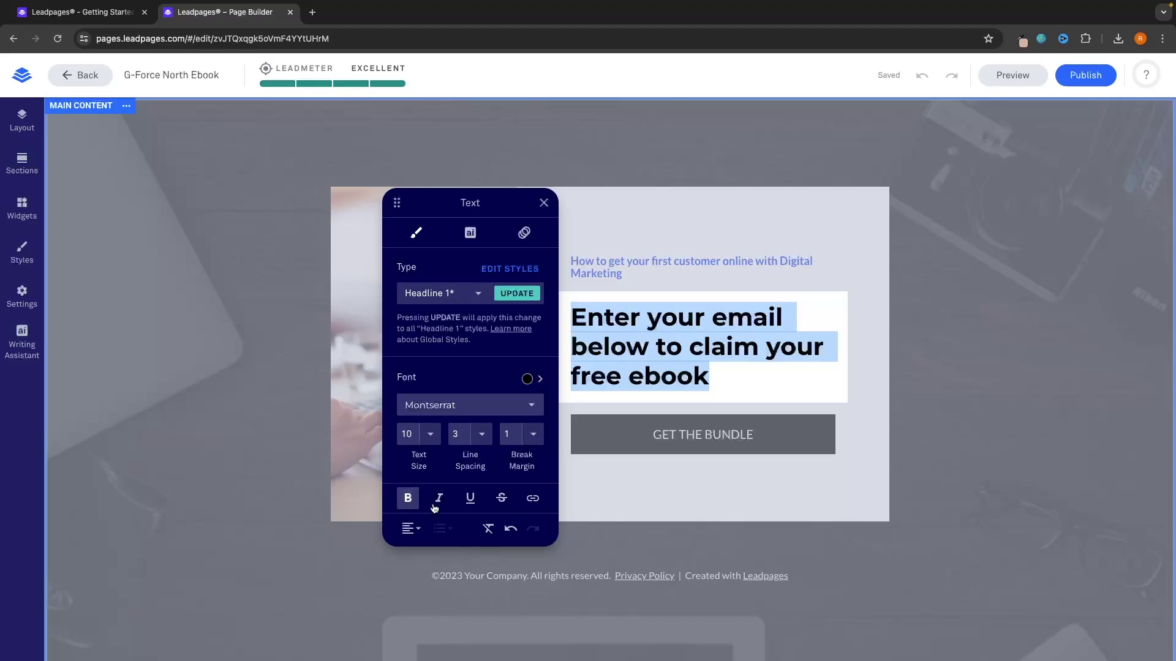
Step: Set the blue subtitle in bold Montserrat and return to the page
click(603, 491)
click(623, 274)
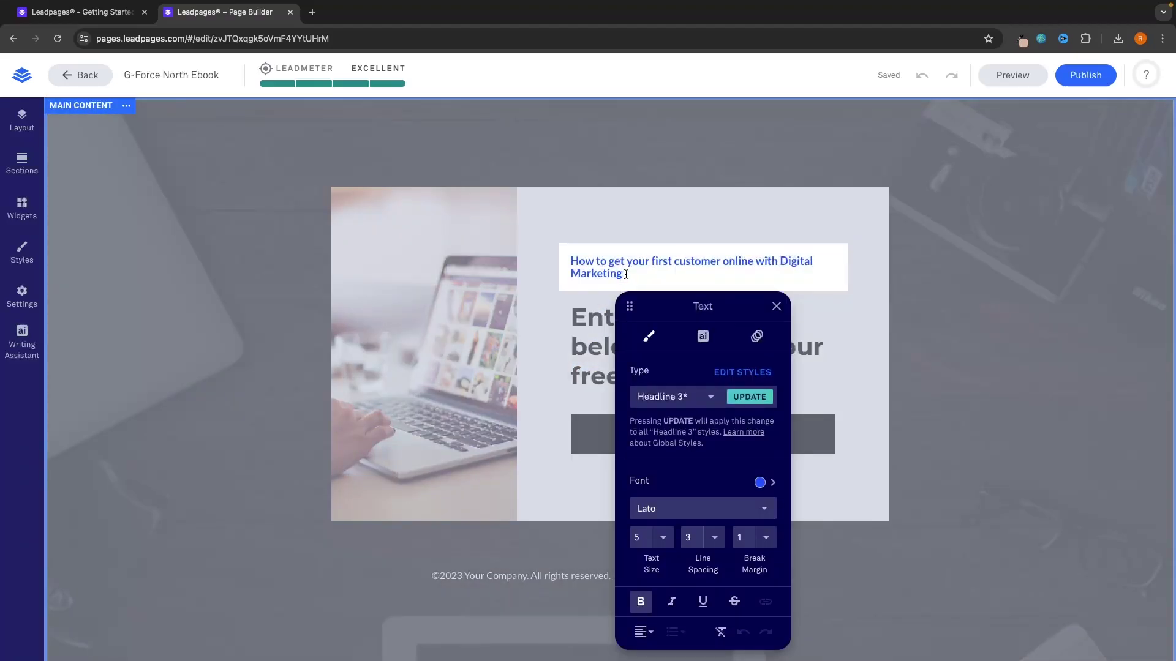
drag(624, 275, 560, 262)
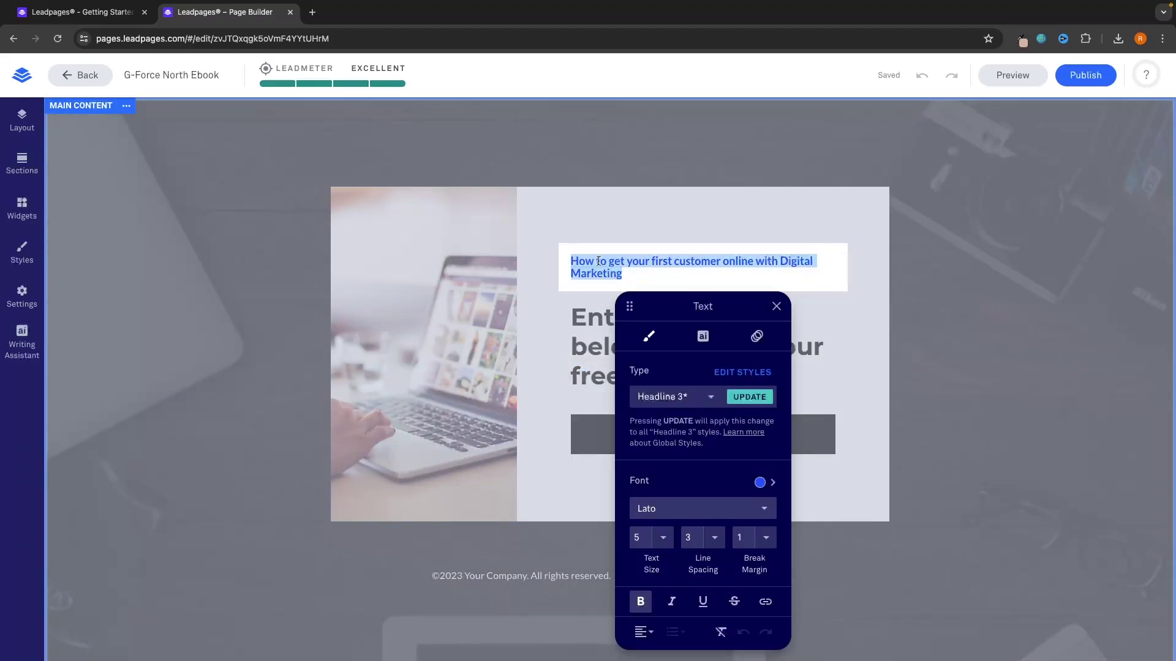
click(668, 507)
text(mon)
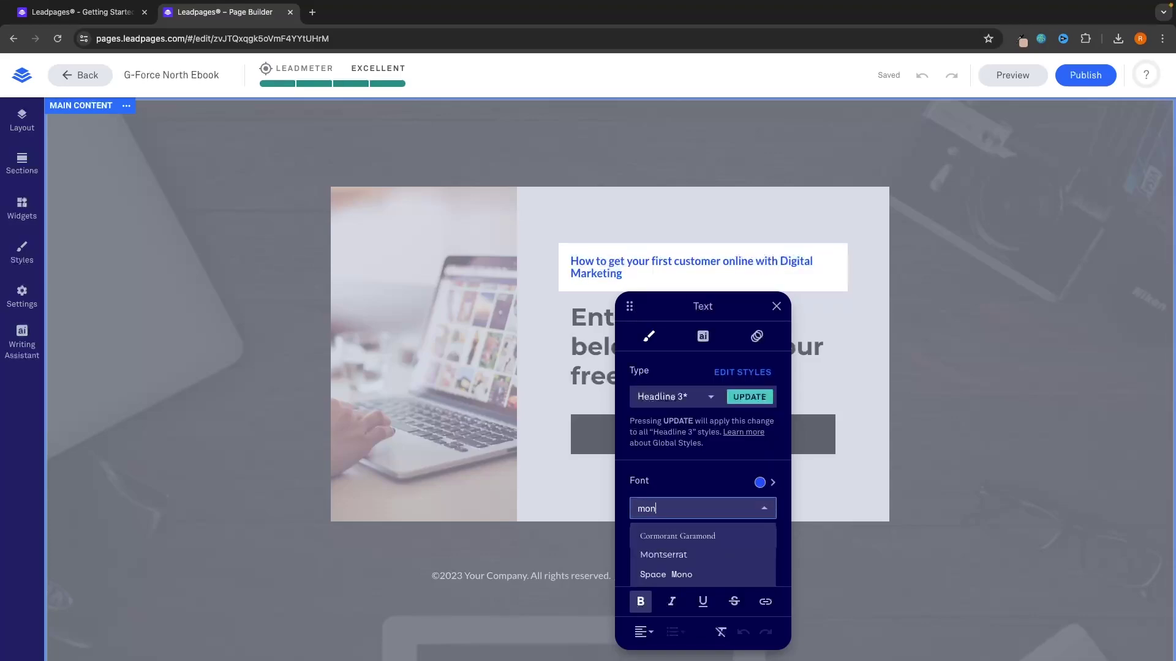
click(672, 554)
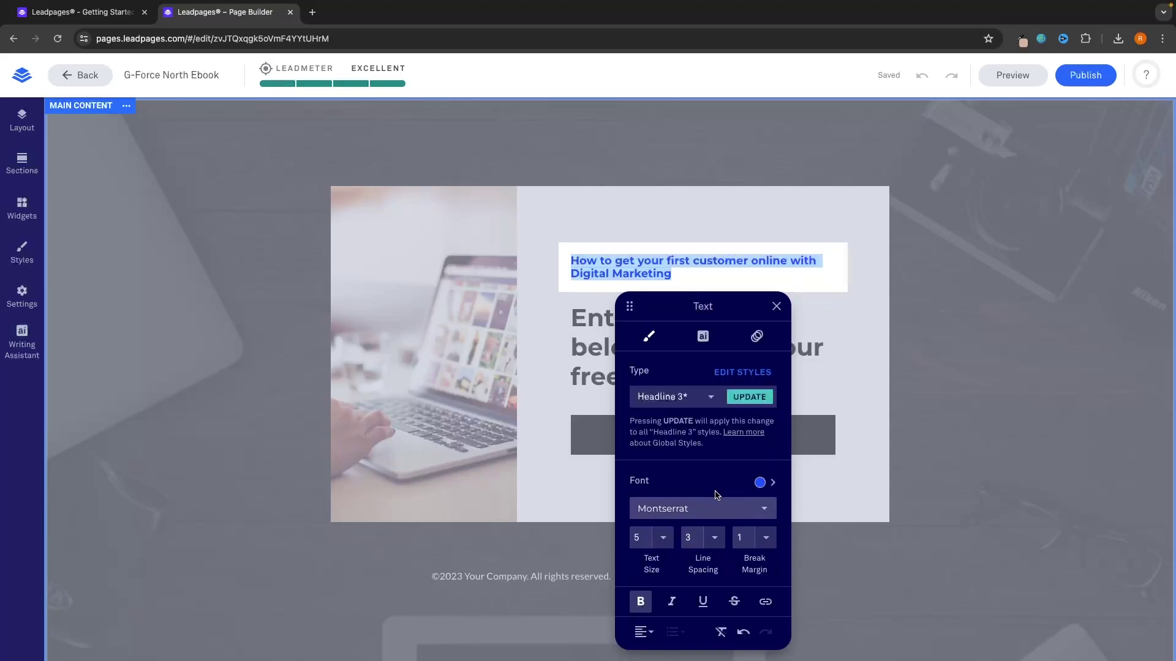
click(641, 603)
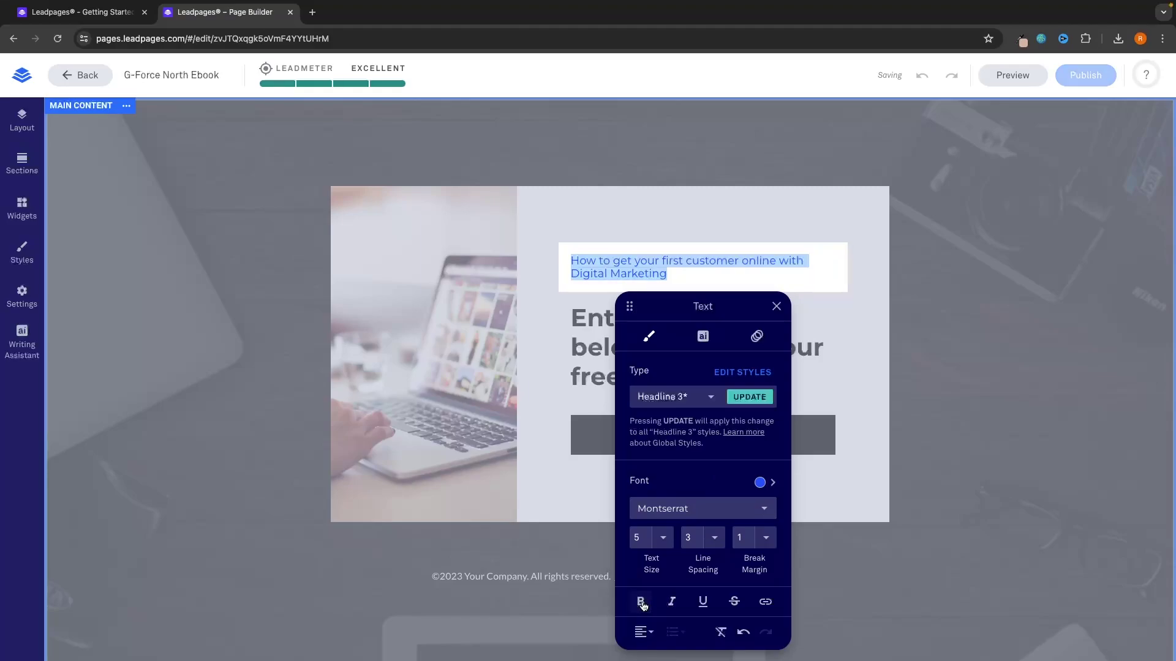
click(641, 602)
click(862, 470)
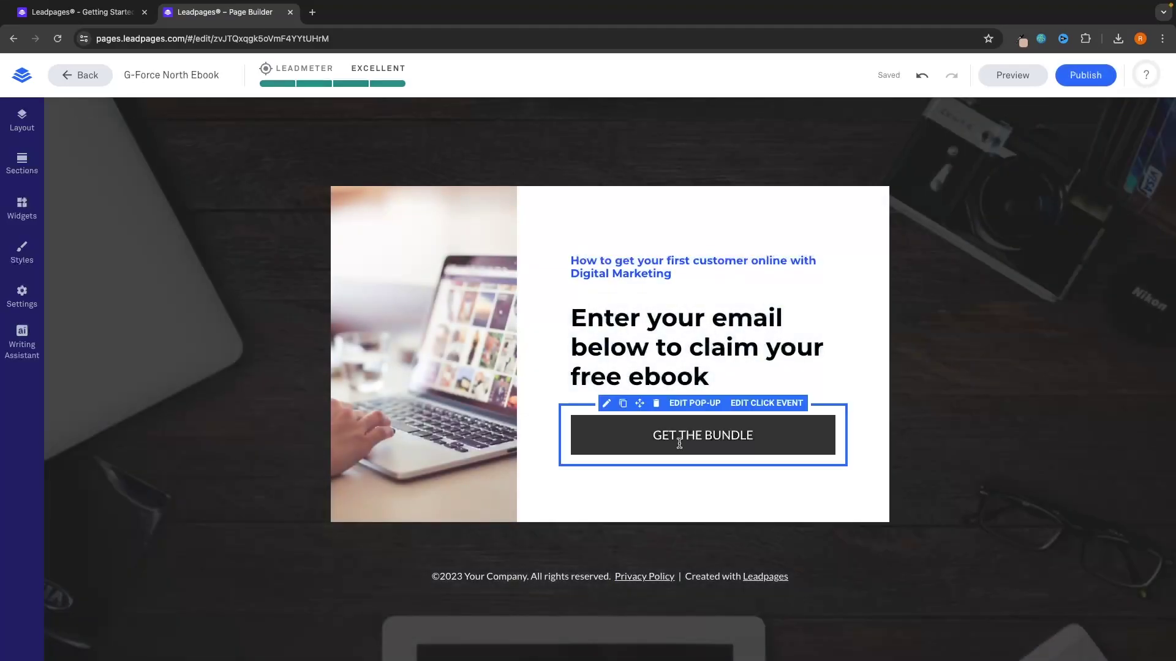
Step: Review the GET THE BUNDLE button's Click Event options, keeping Open a pop-up for the Email Pop-up Form
click(676, 436)
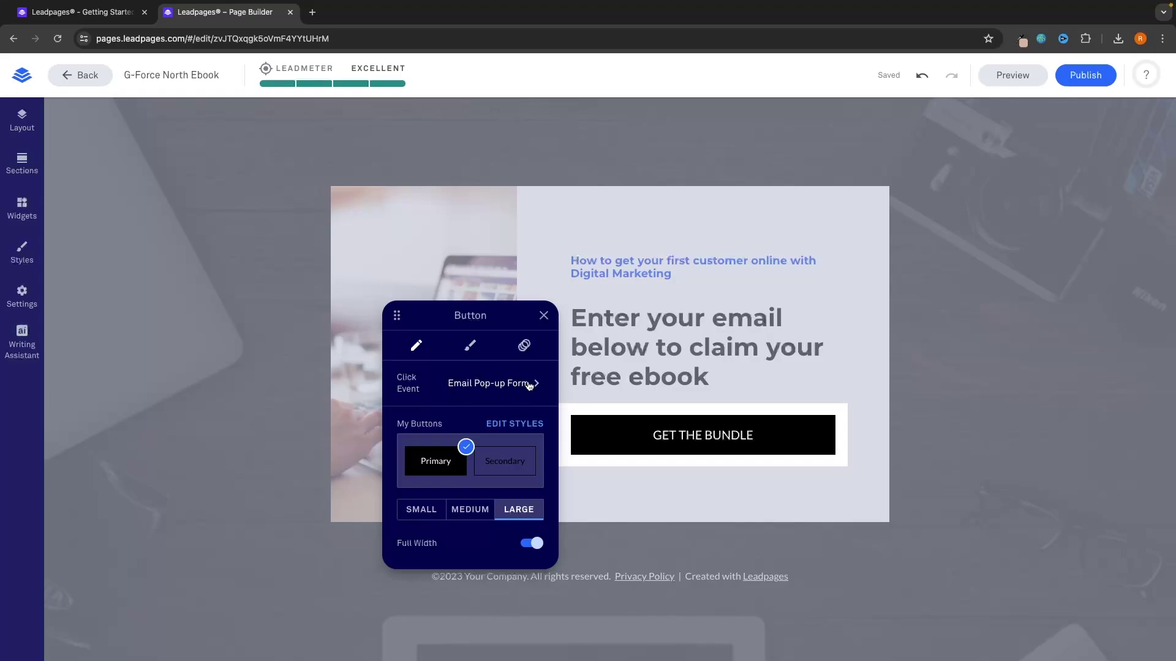
click(494, 387)
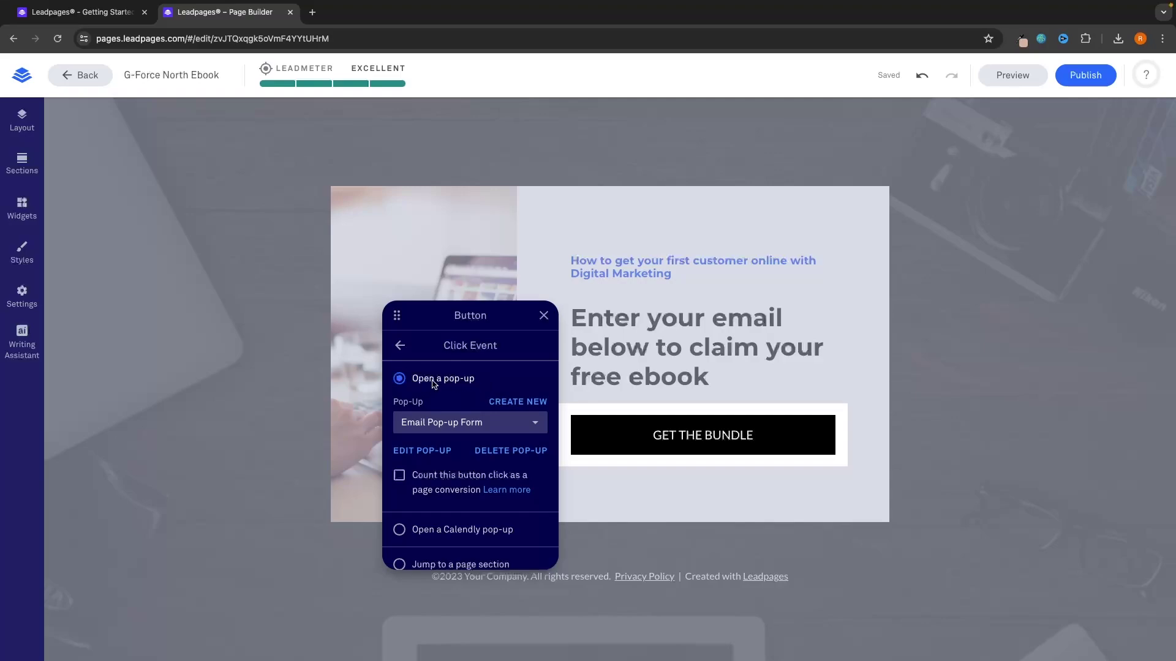
scroll(478, 395, down, 2)
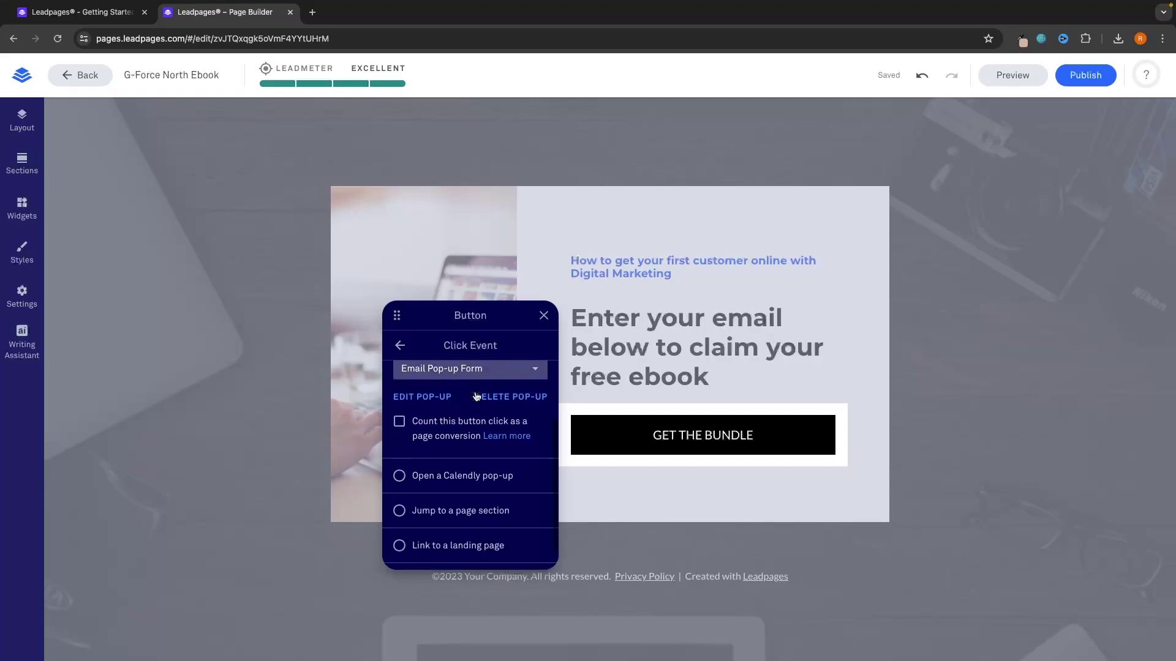
scroll(453, 404, up, 1)
scroll(433, 409, down, 2)
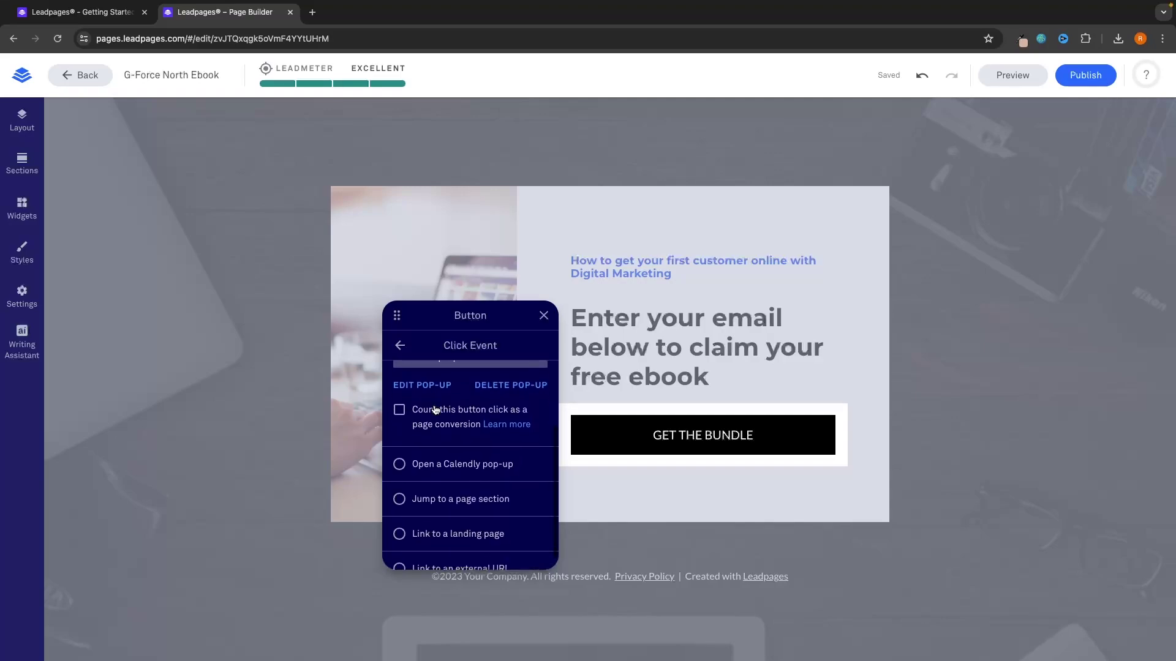
scroll(438, 410, up, 2)
scroll(472, 410, down, 2)
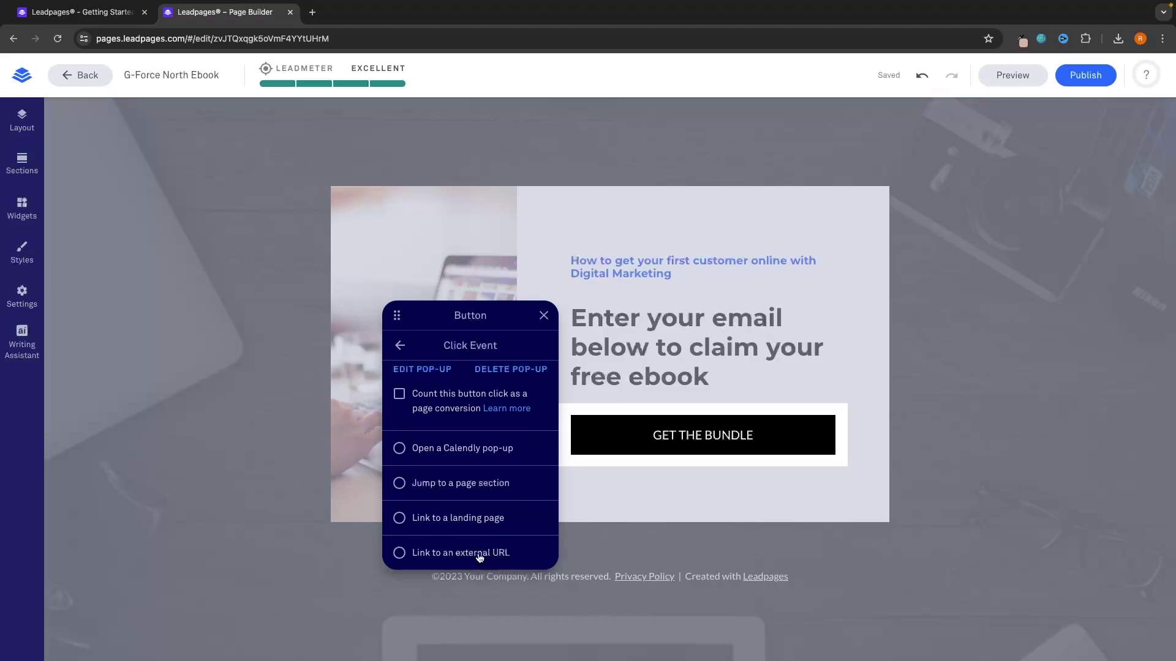
scroll(480, 539, up, 2)
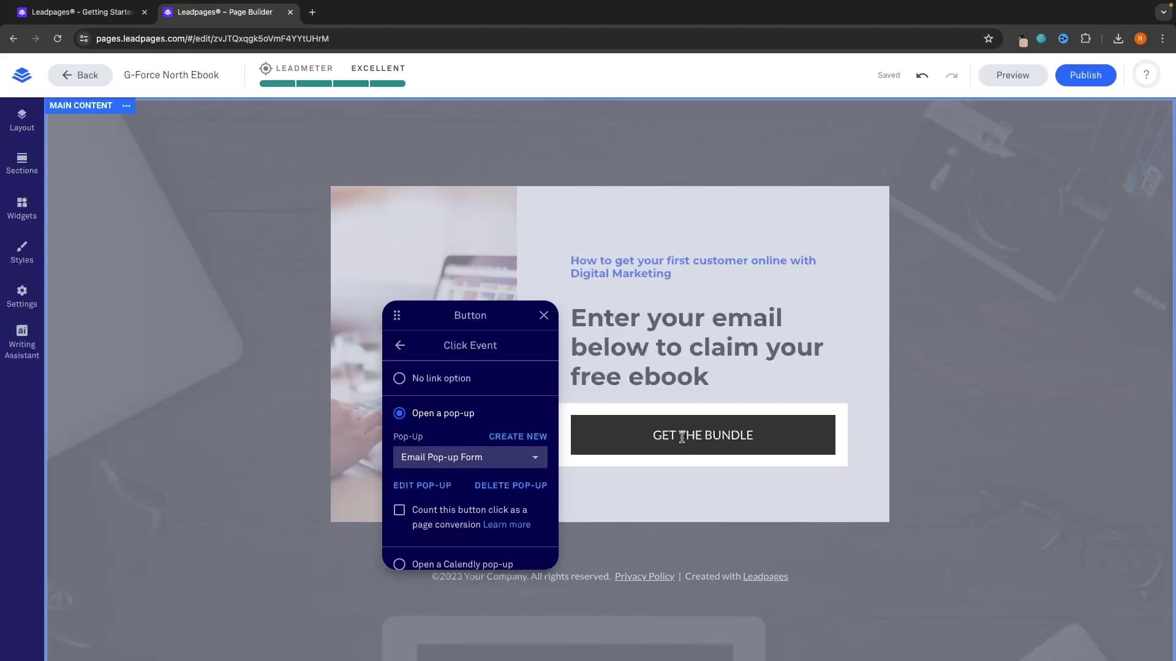
Step: In the email pop-up editor, recolor the pop-up's top line blue
click(421, 486)
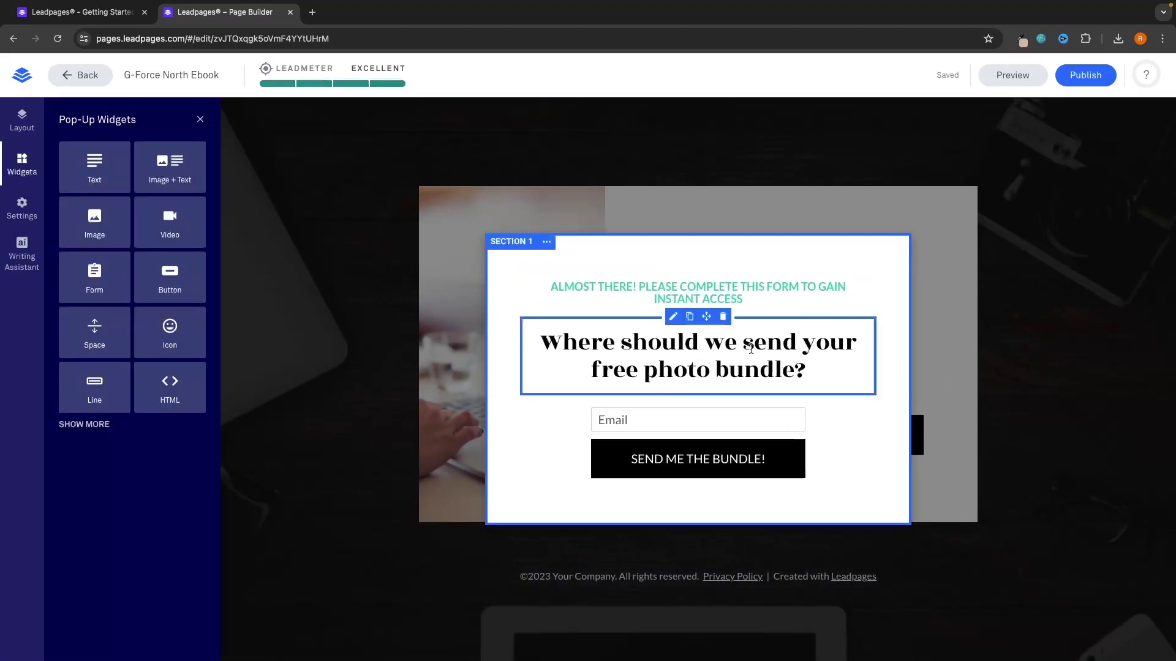
double_click(708, 298)
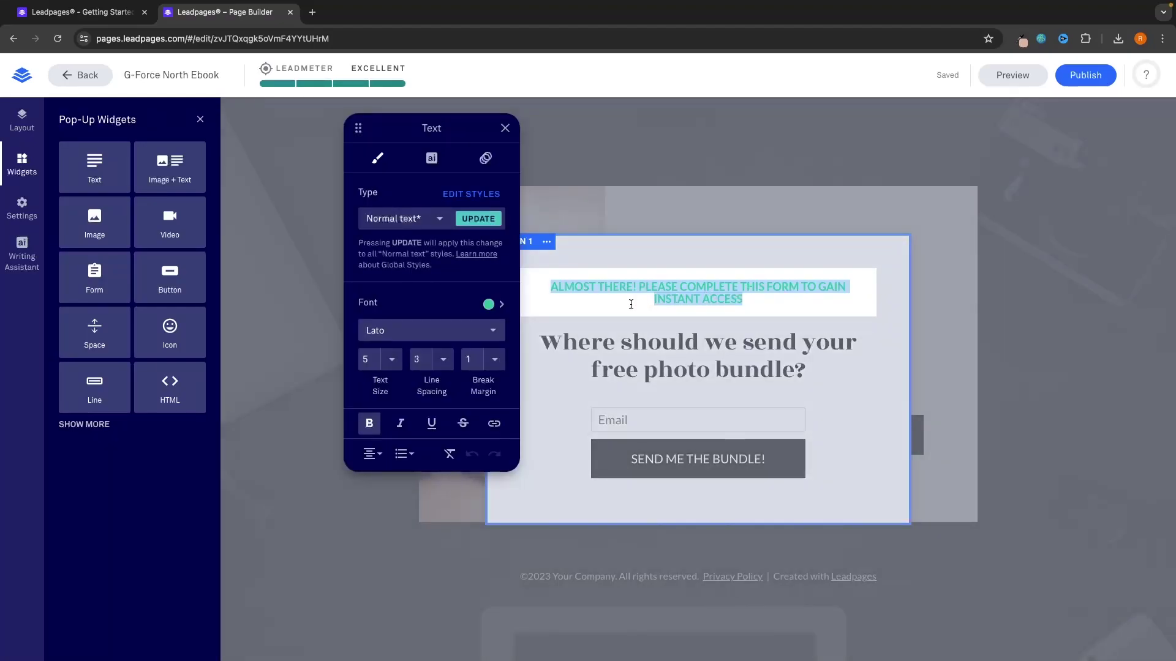
click(501, 305)
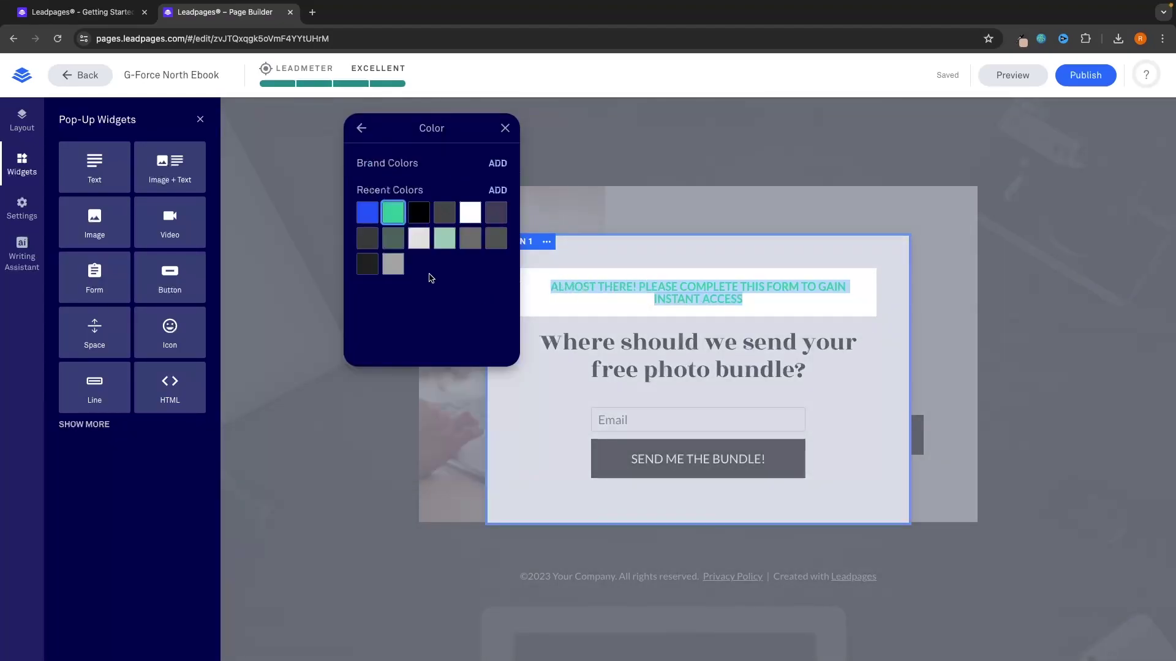
click(367, 213)
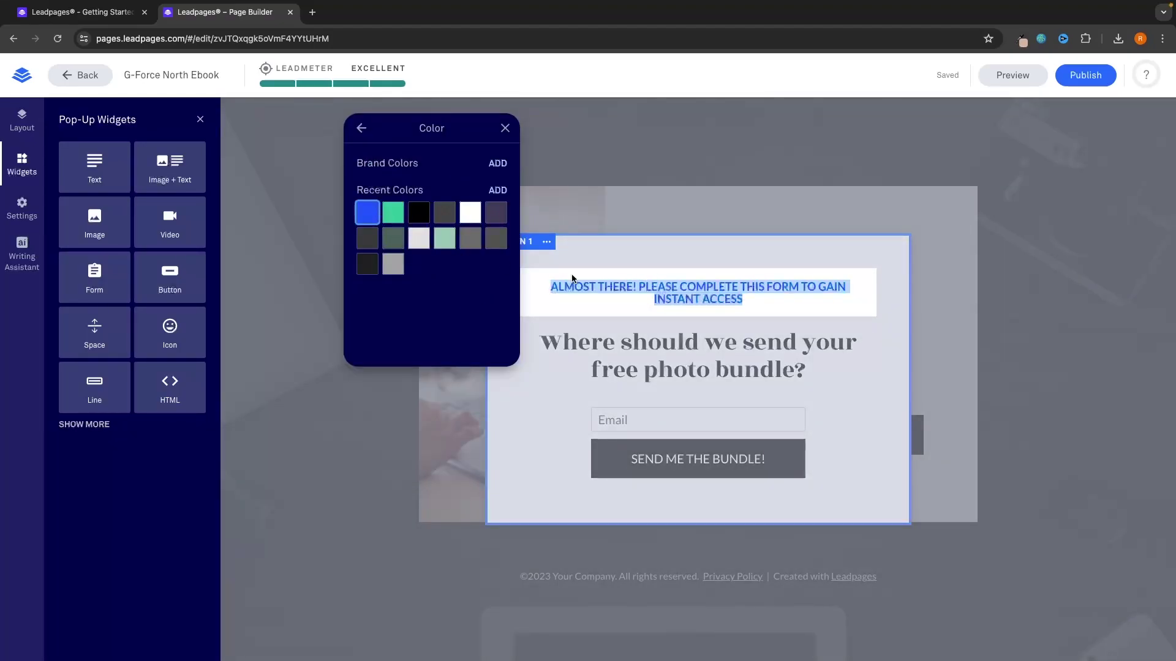
click(683, 291)
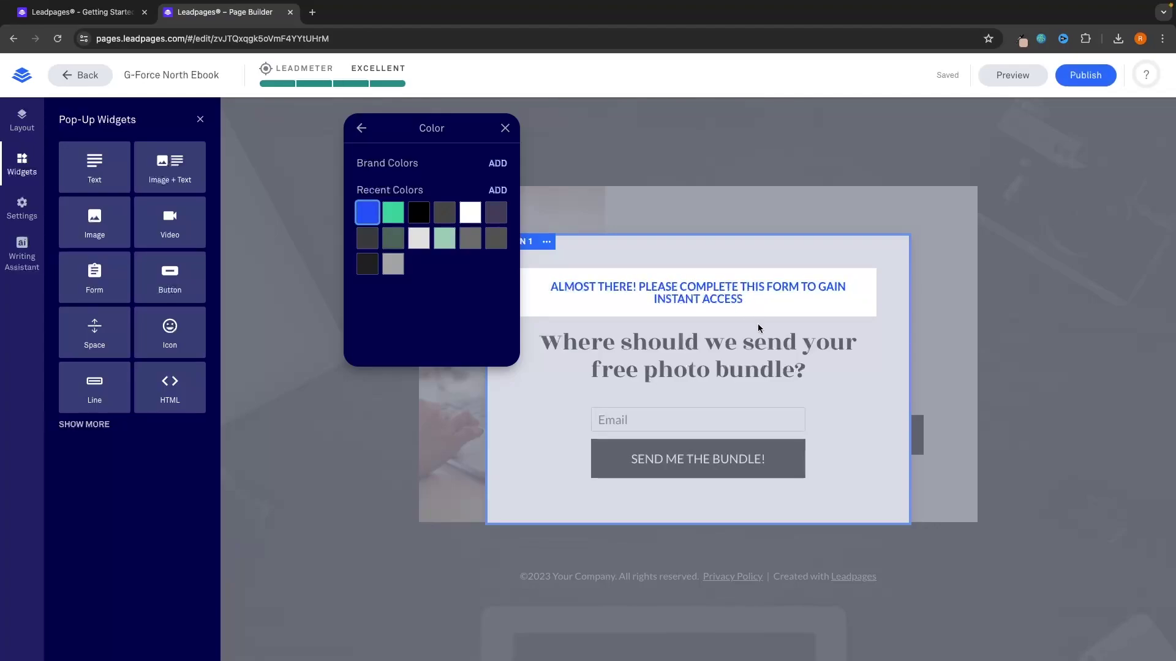
Step: Change 'photo bundle' to 'ebook' in the heading and make it bold Montserrat
click(744, 340)
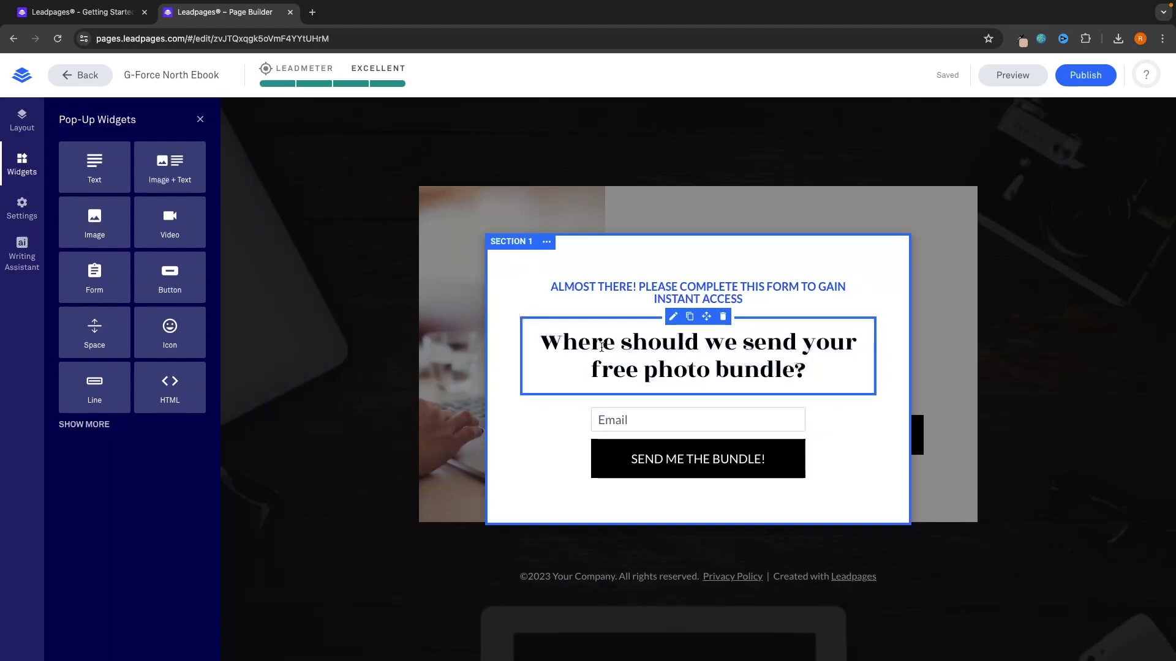
drag(647, 378, 794, 374)
text(ebook)
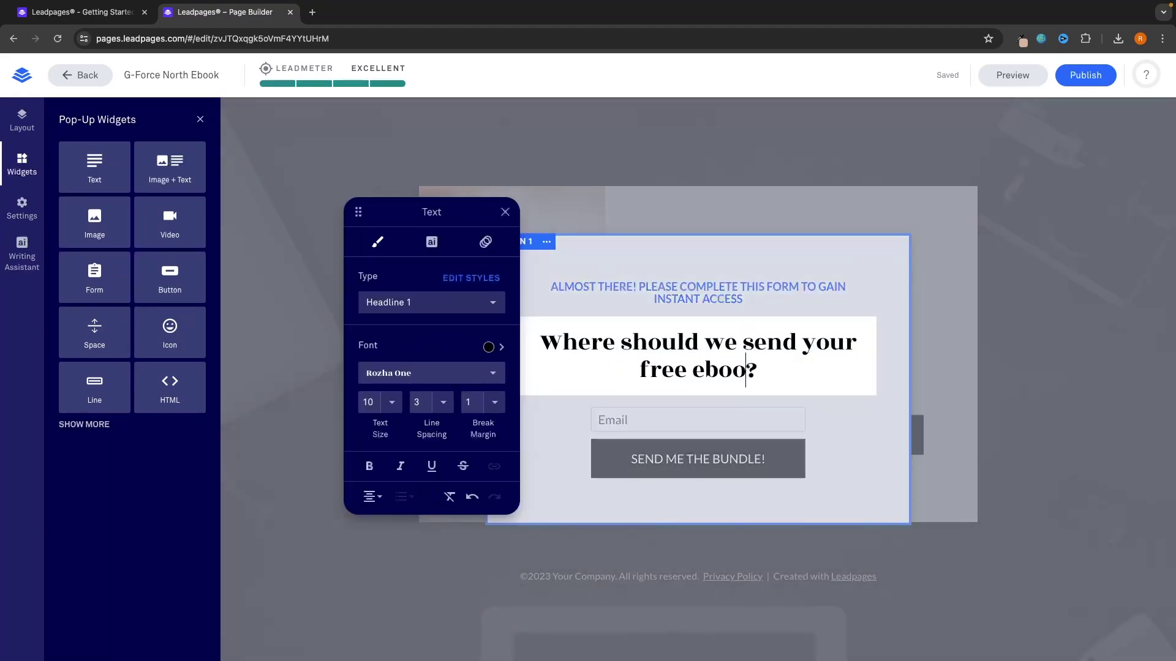
drag(769, 373, 534, 349)
click(420, 372)
key(ctrl+a)
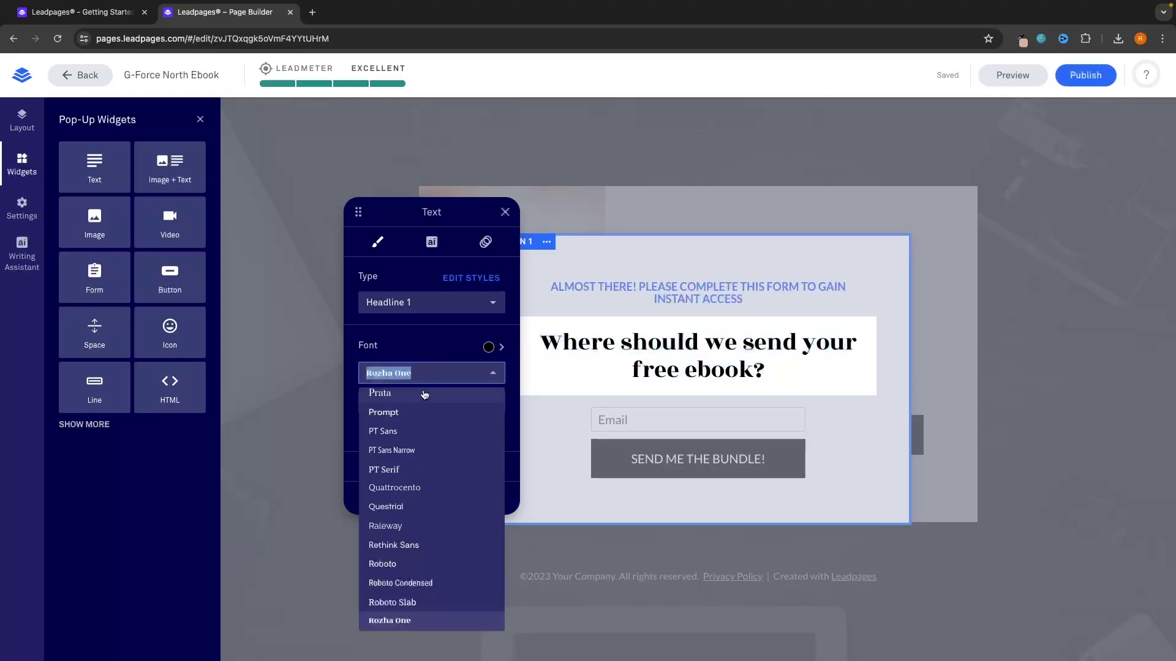
text(mon)
click(391, 420)
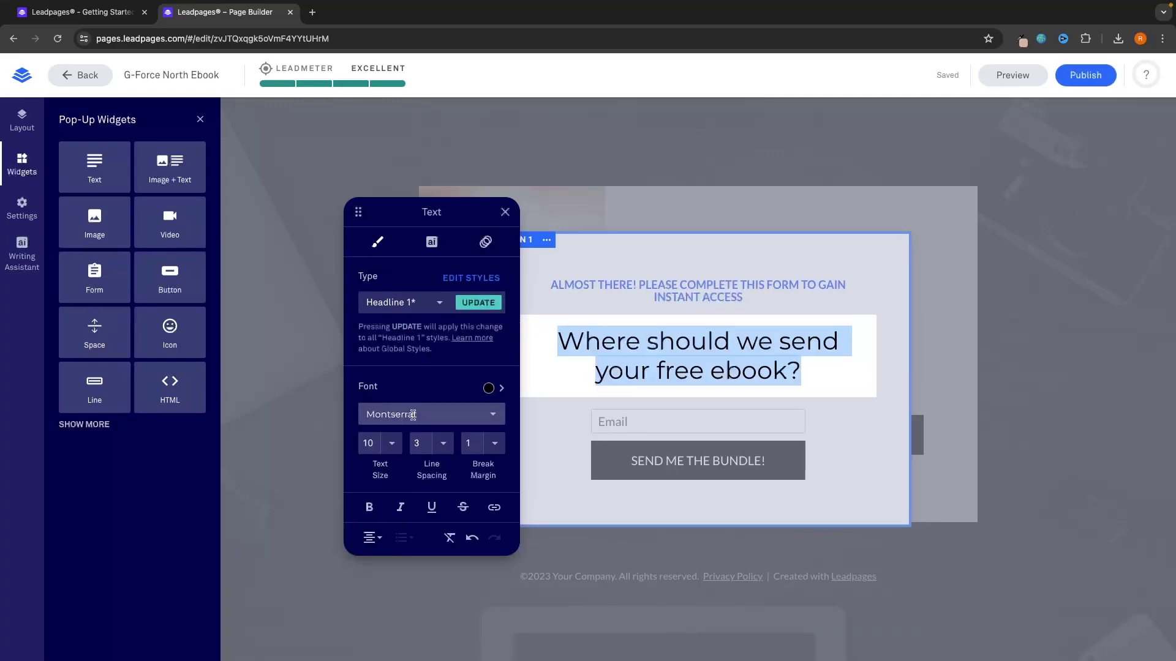
click(369, 507)
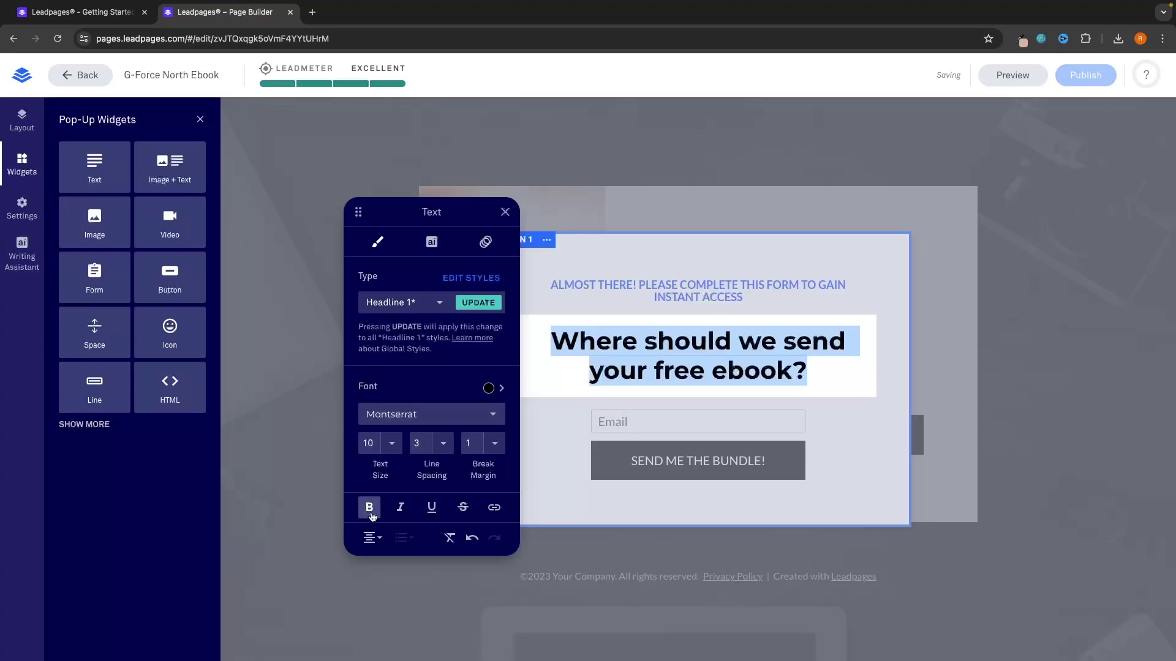
click(527, 425)
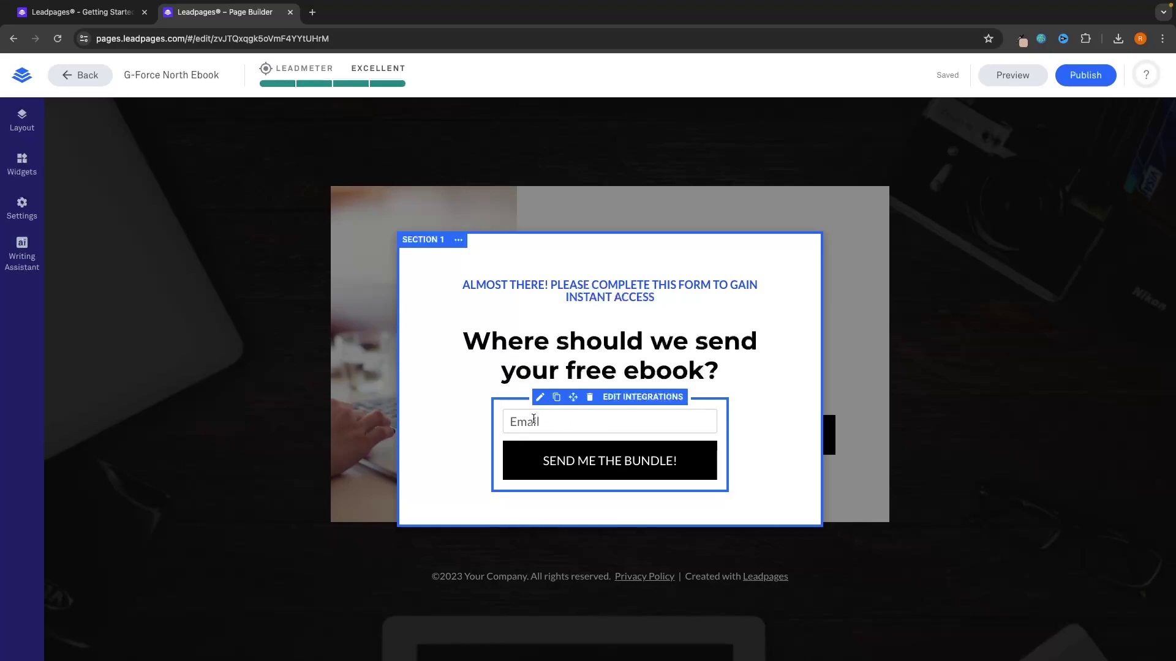
Step: Add a First Name field to the pop-up form's fields
click(515, 421)
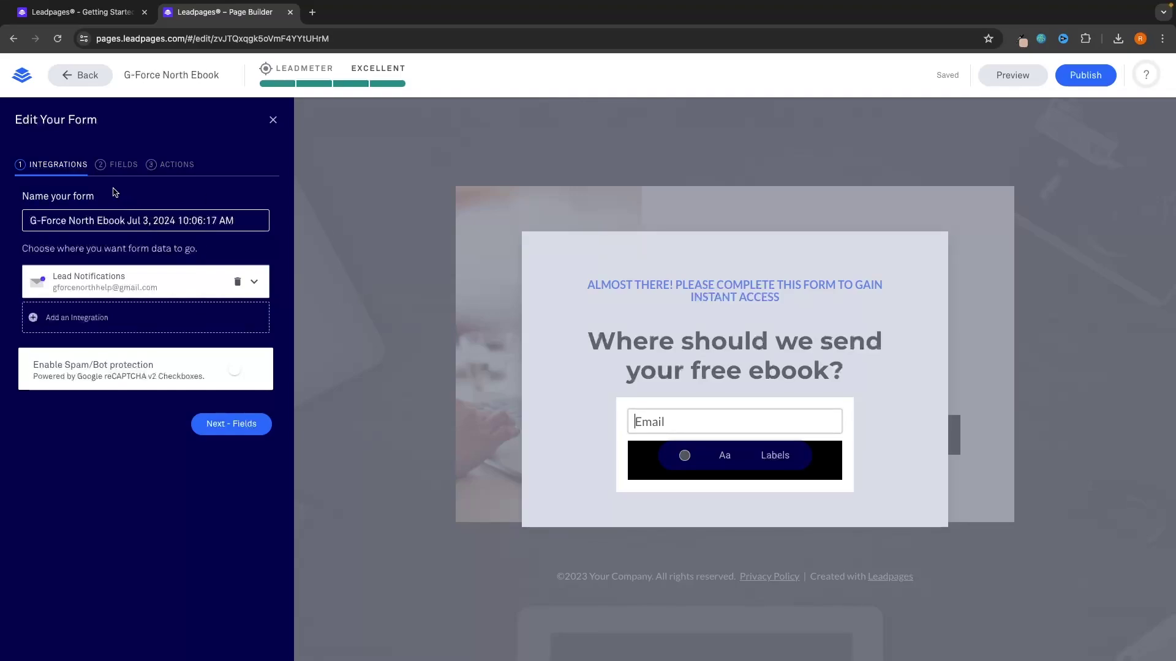
click(125, 165)
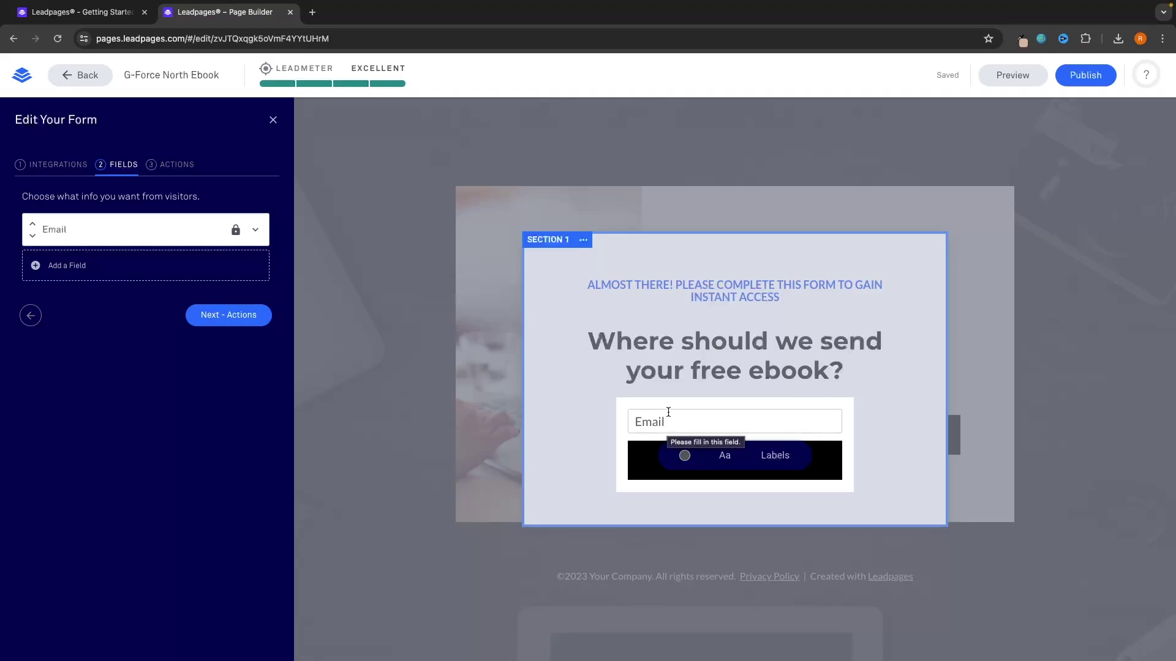
click(64, 269)
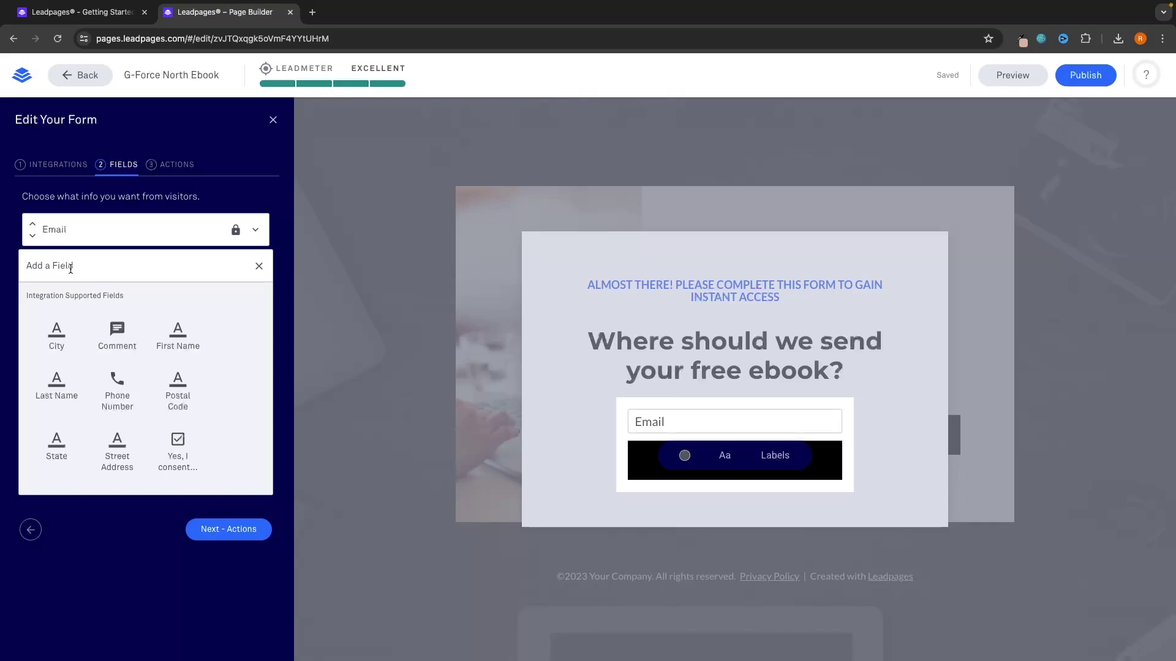
click(178, 334)
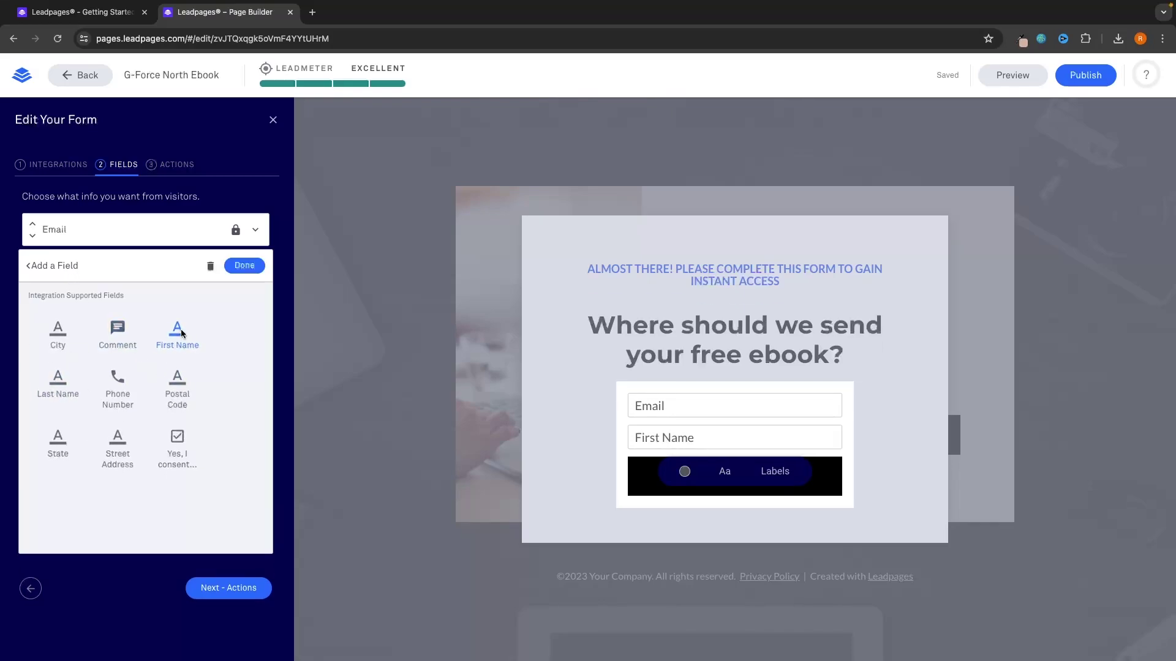
Step: Shorten the new field's label and placeholder to 'Name' and move it above Email
double_click(44, 376)
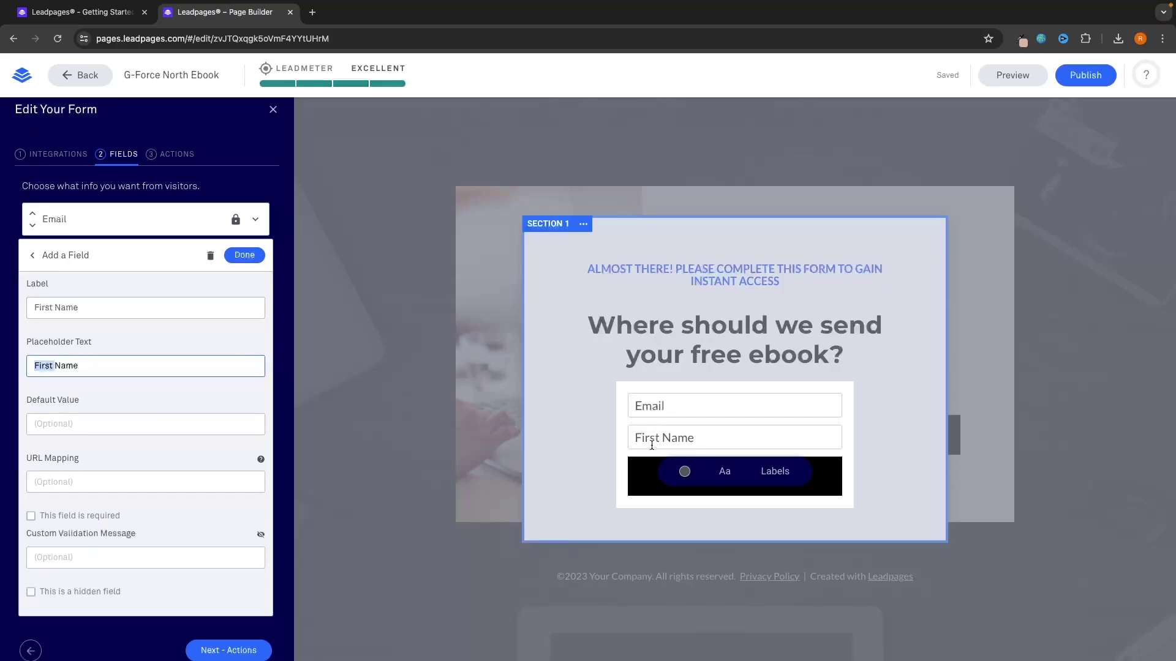
click(61, 308)
drag(34, 307, 57, 307)
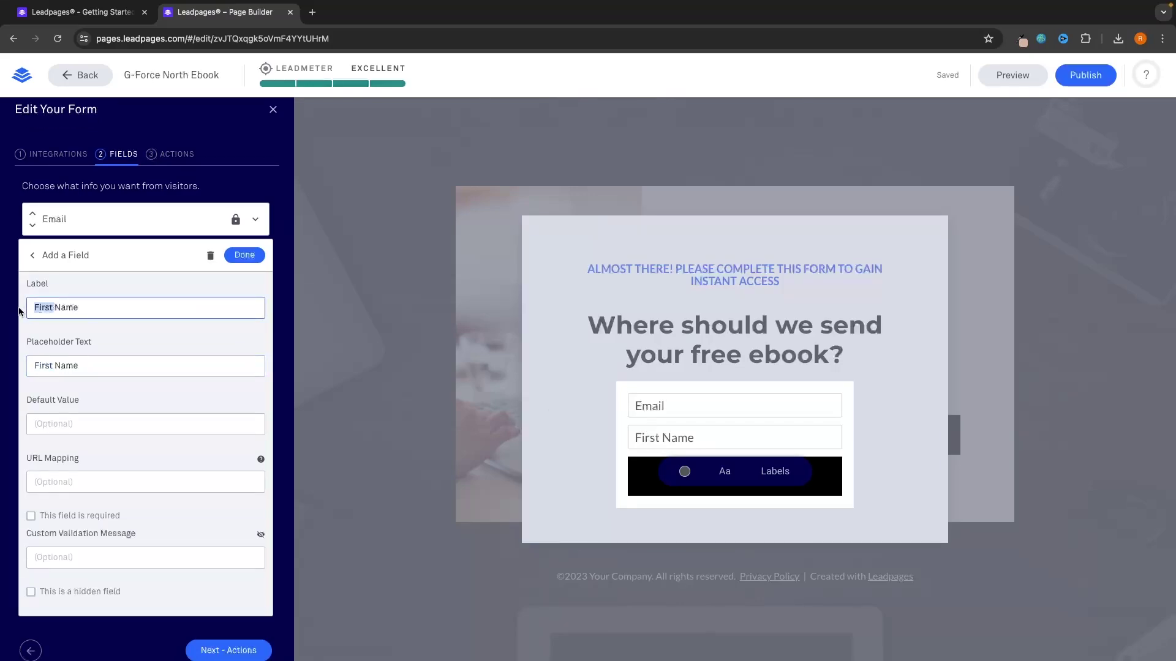
key(BackSpace)
drag(56, 366, 33, 366)
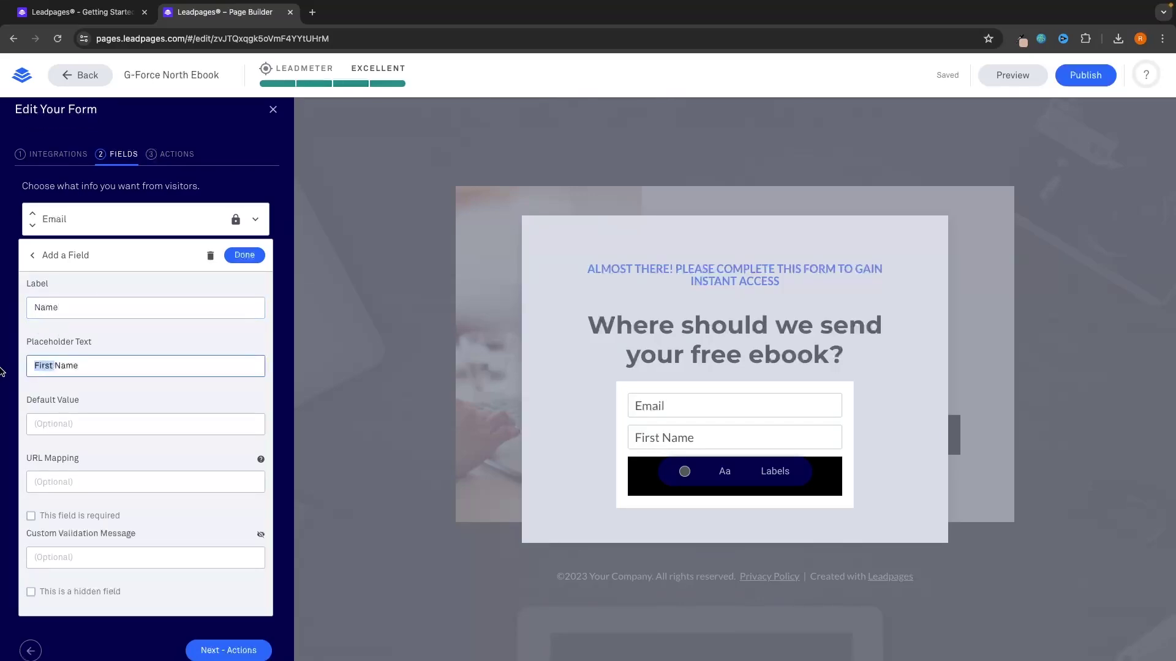
key(BackSpace)
click(245, 254)
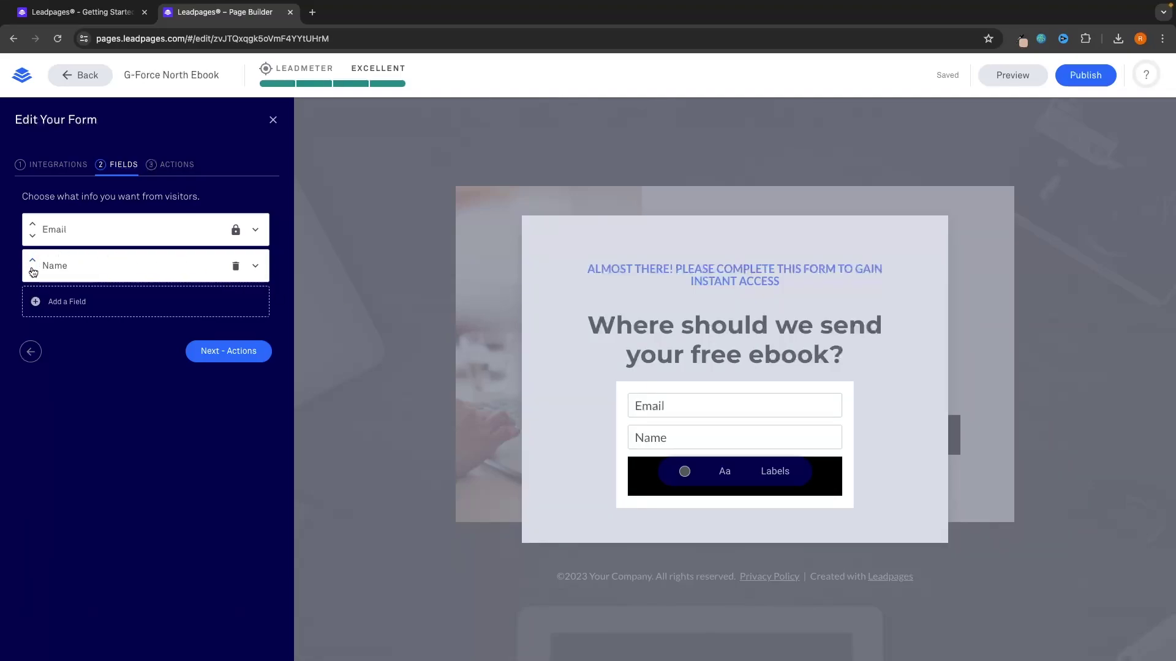
click(33, 260)
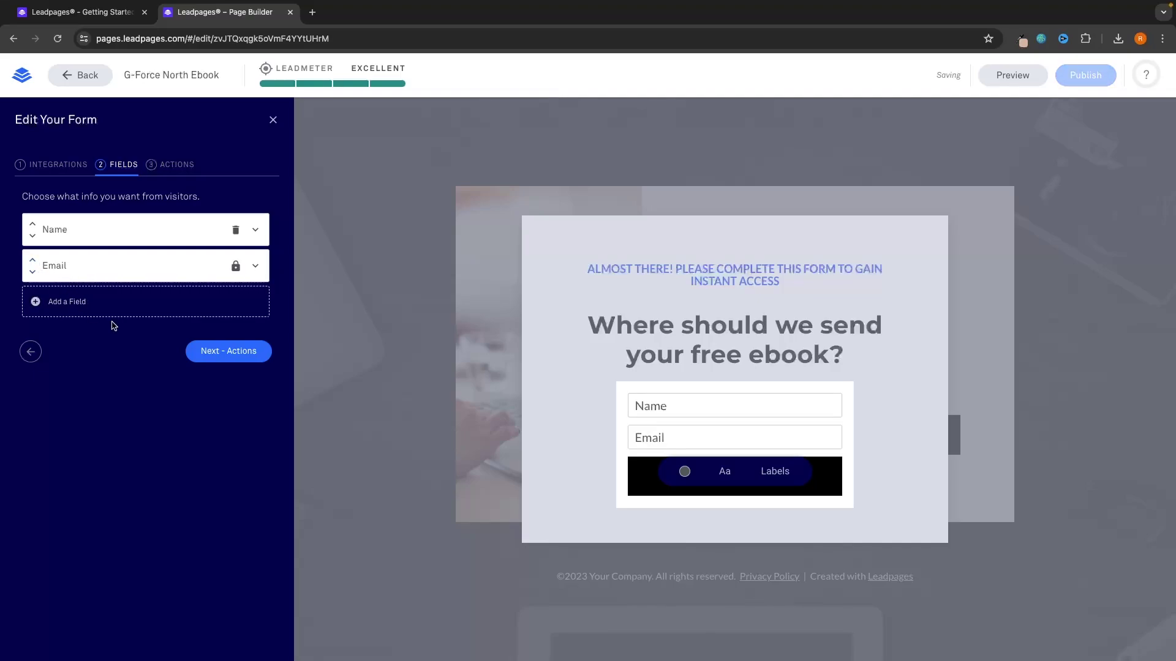
click(237, 362)
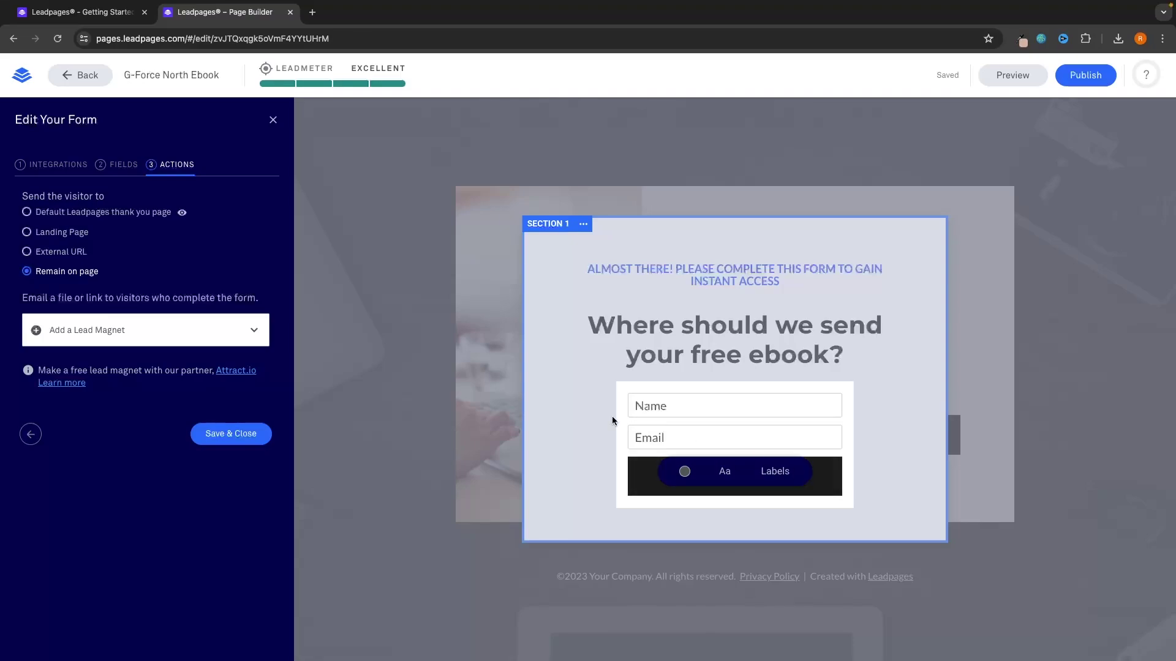
click(51, 256)
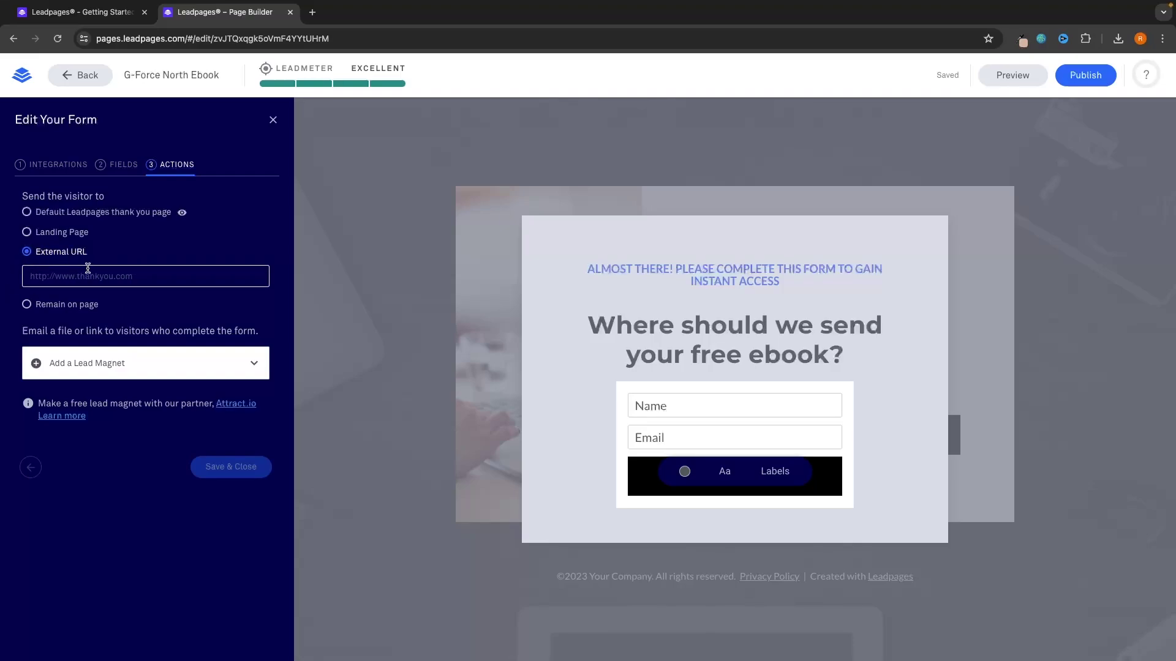
click(119, 274)
text(www.gforcenorth.com)
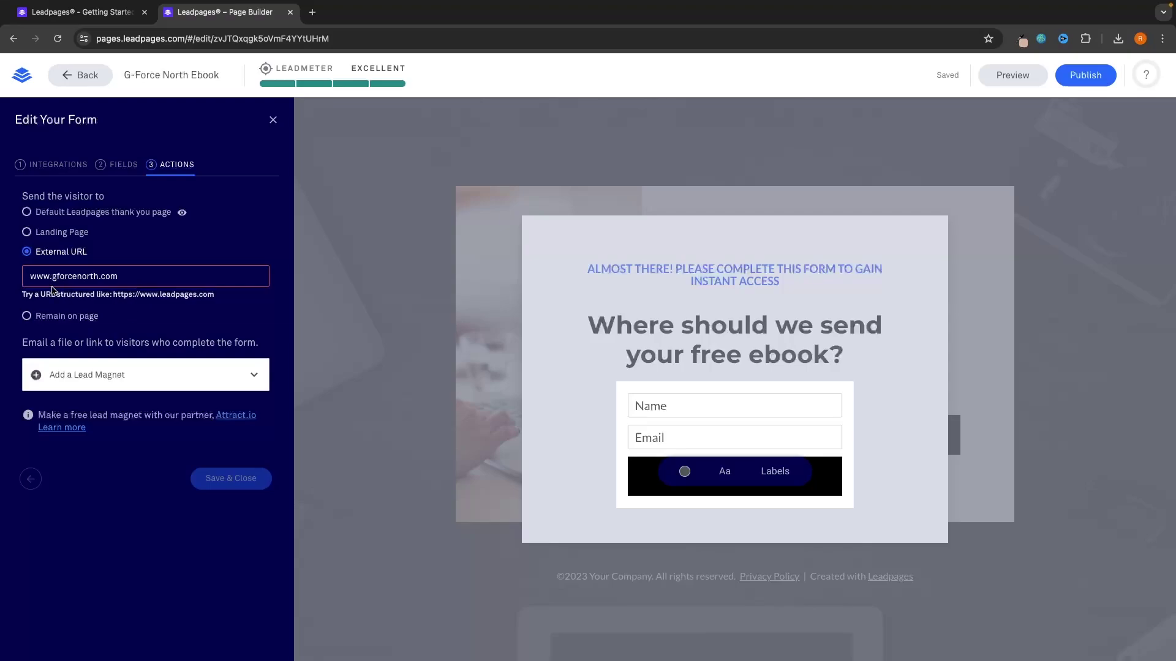
drag(114, 295, 137, 299)
click(26, 271)
text(https://)
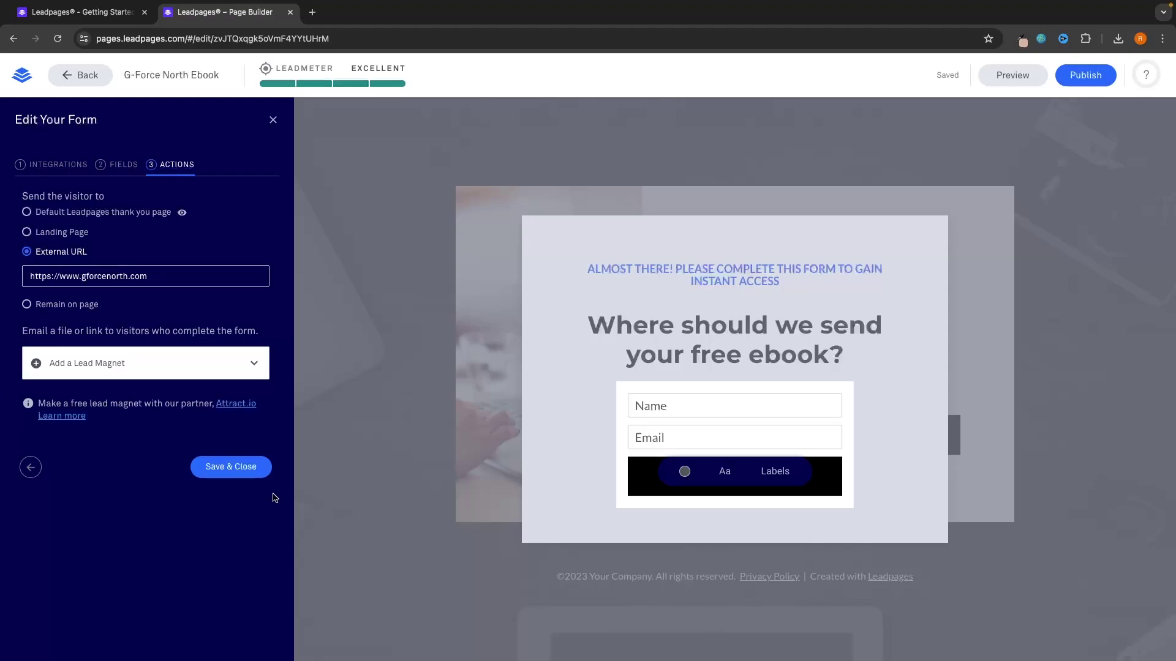
click(256, 472)
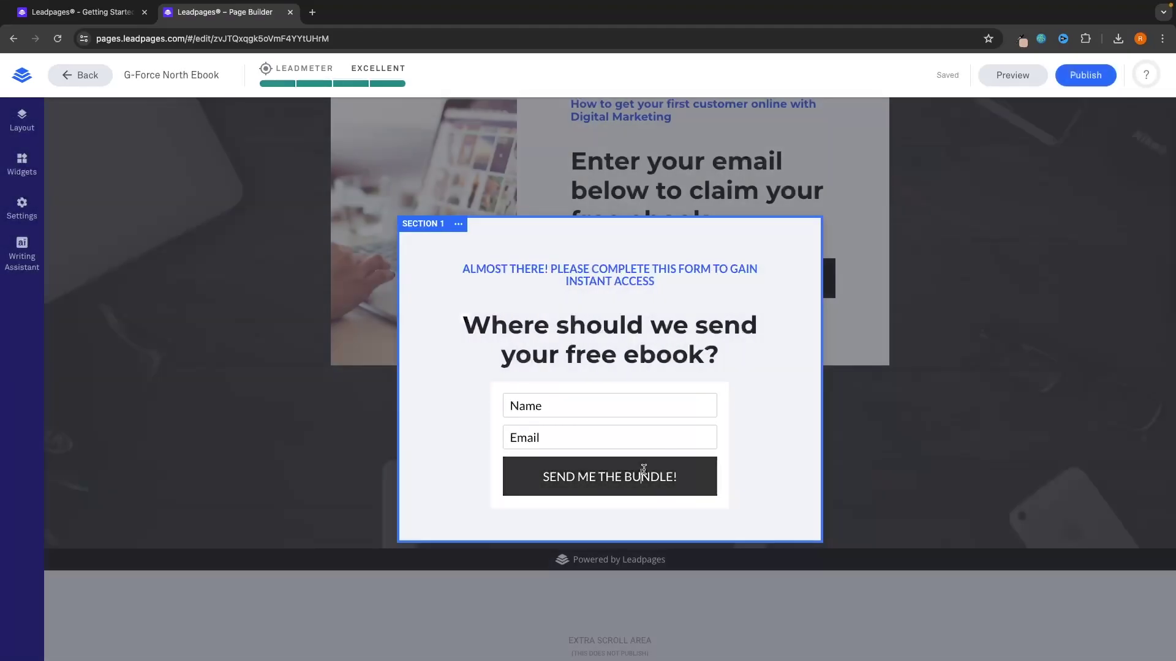
click(640, 475)
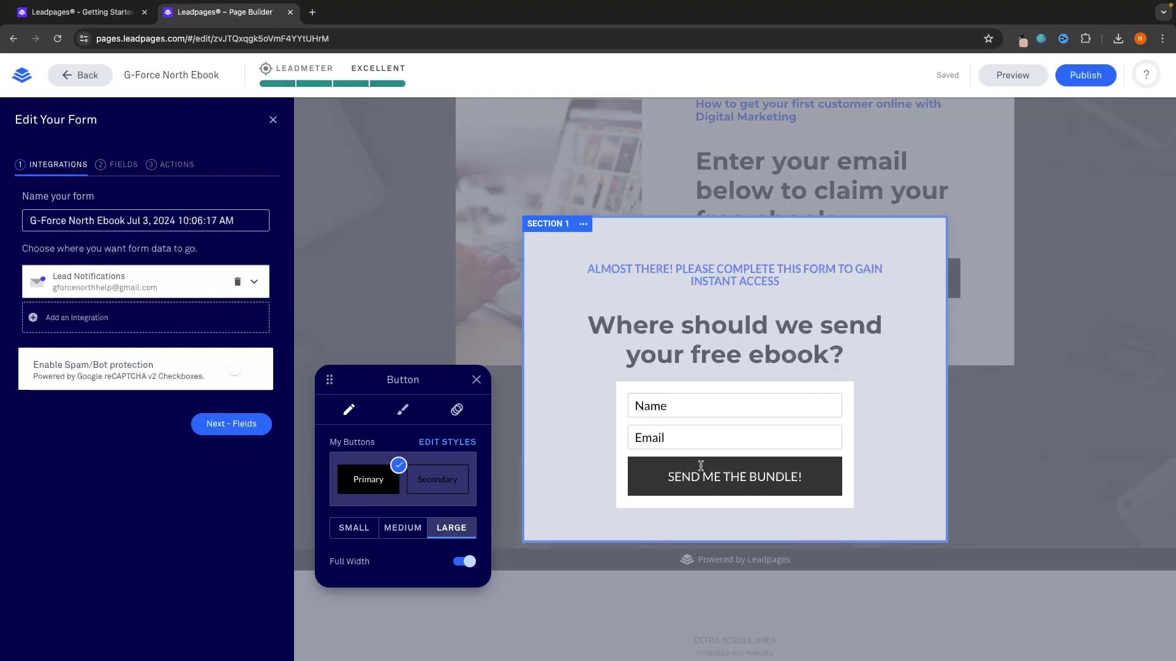
Step: Make the pop-up's SEND ME THE BUNDLE! button blue, keeping square corners
click(403, 410)
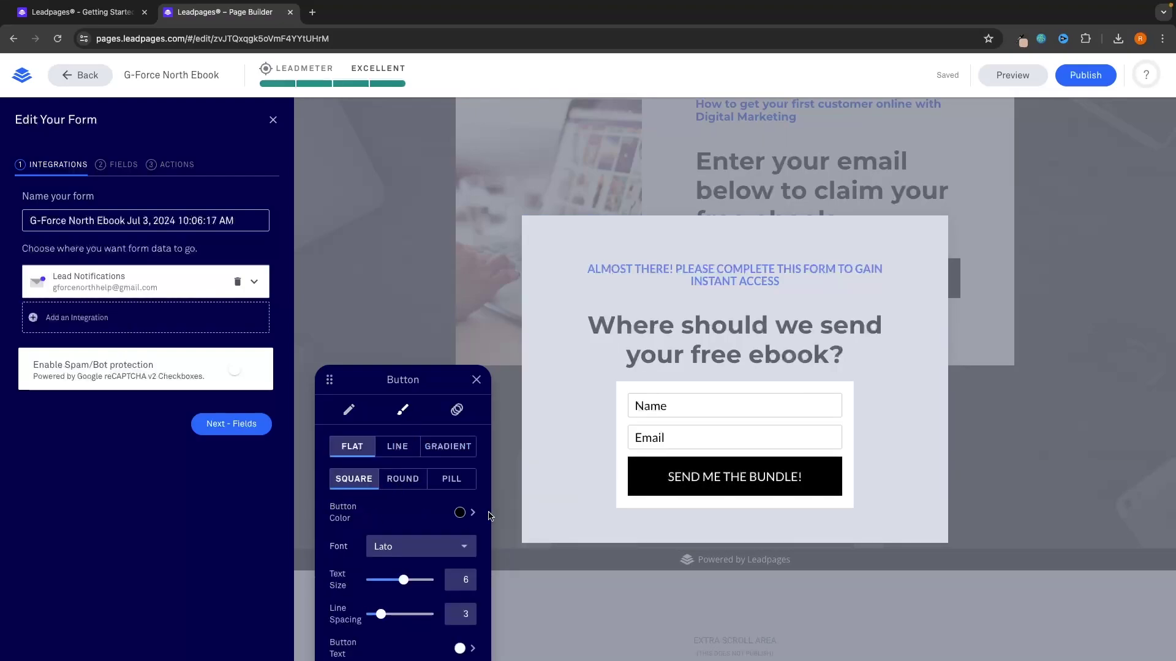
click(461, 515)
click(340, 495)
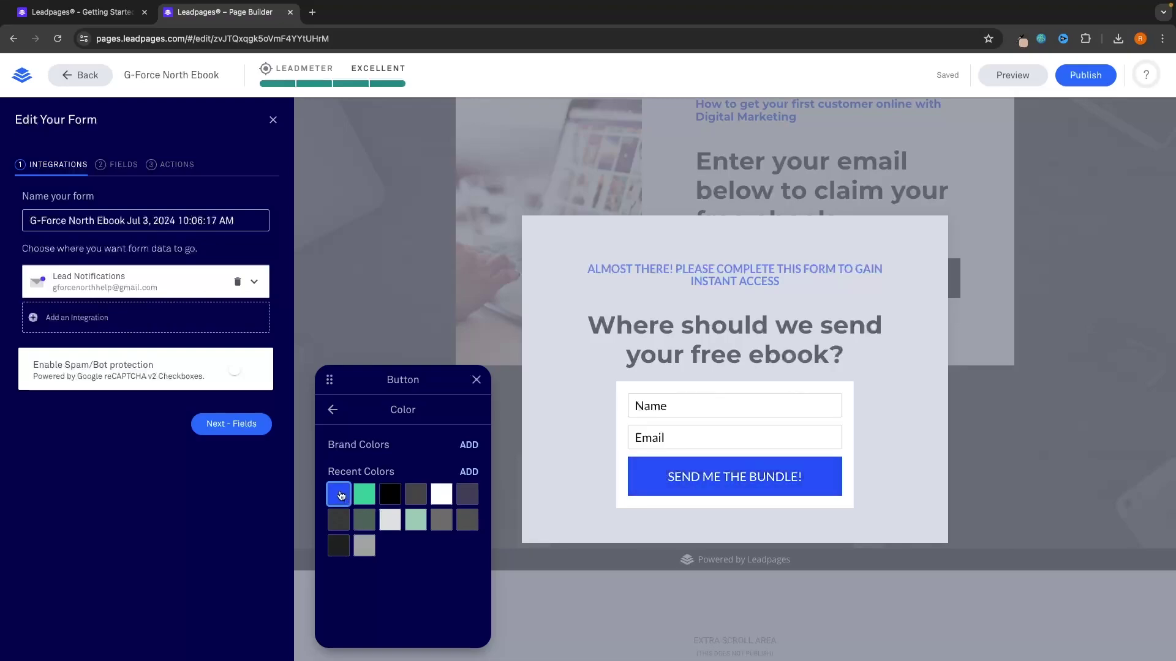
click(343, 410)
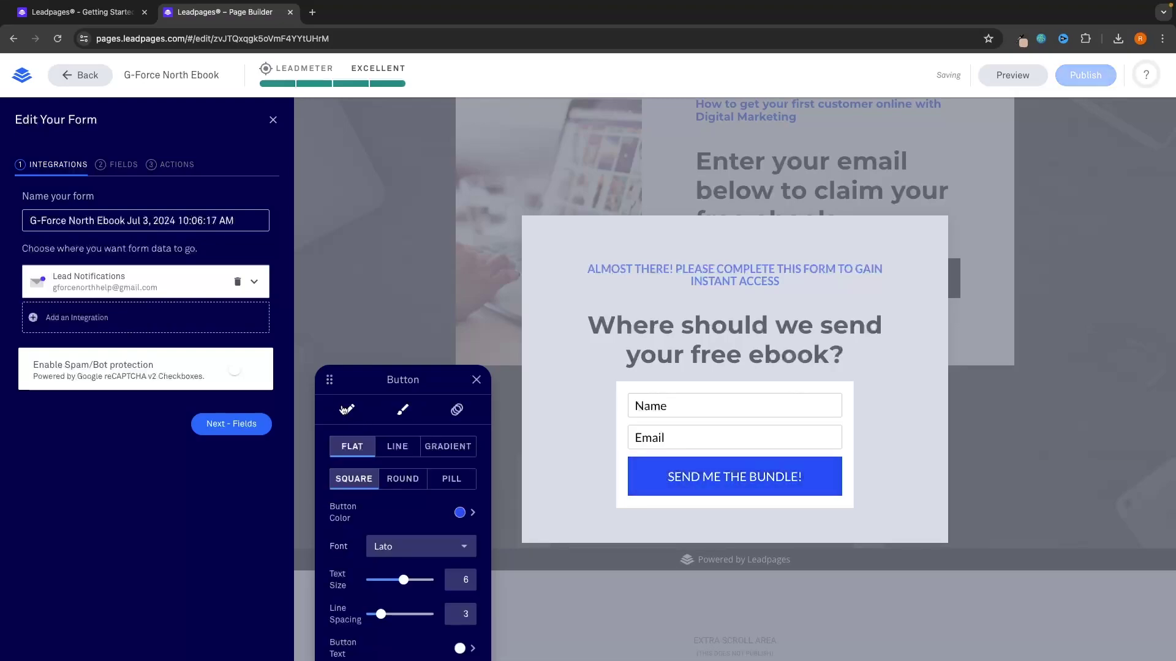
click(435, 480)
click(365, 480)
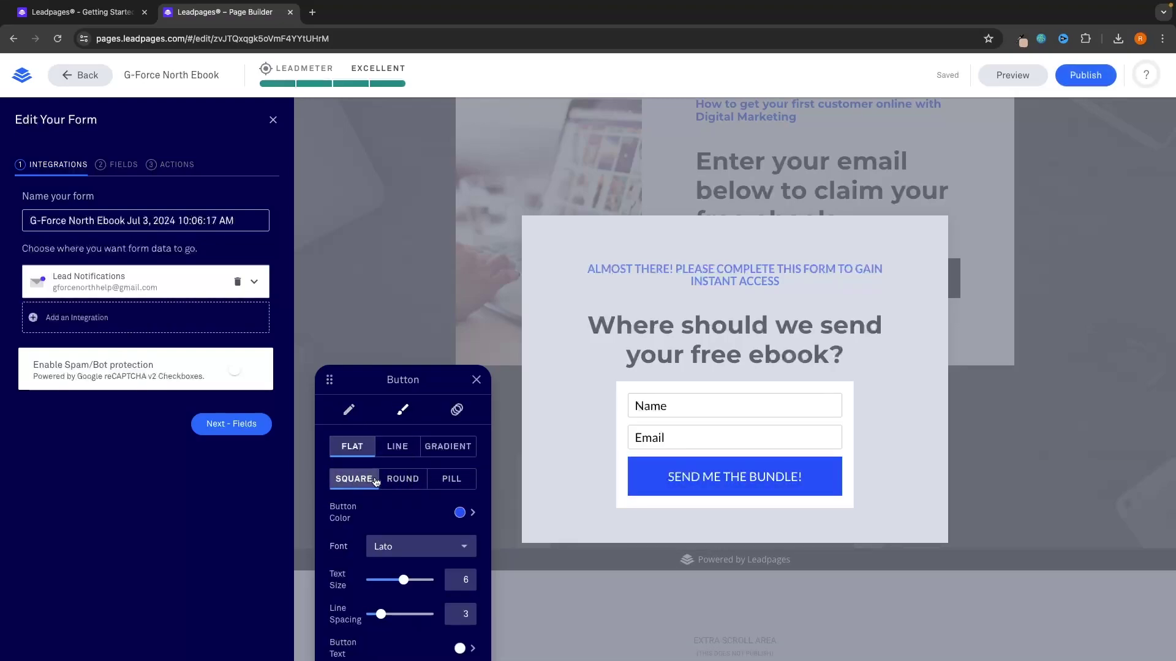
click(590, 439)
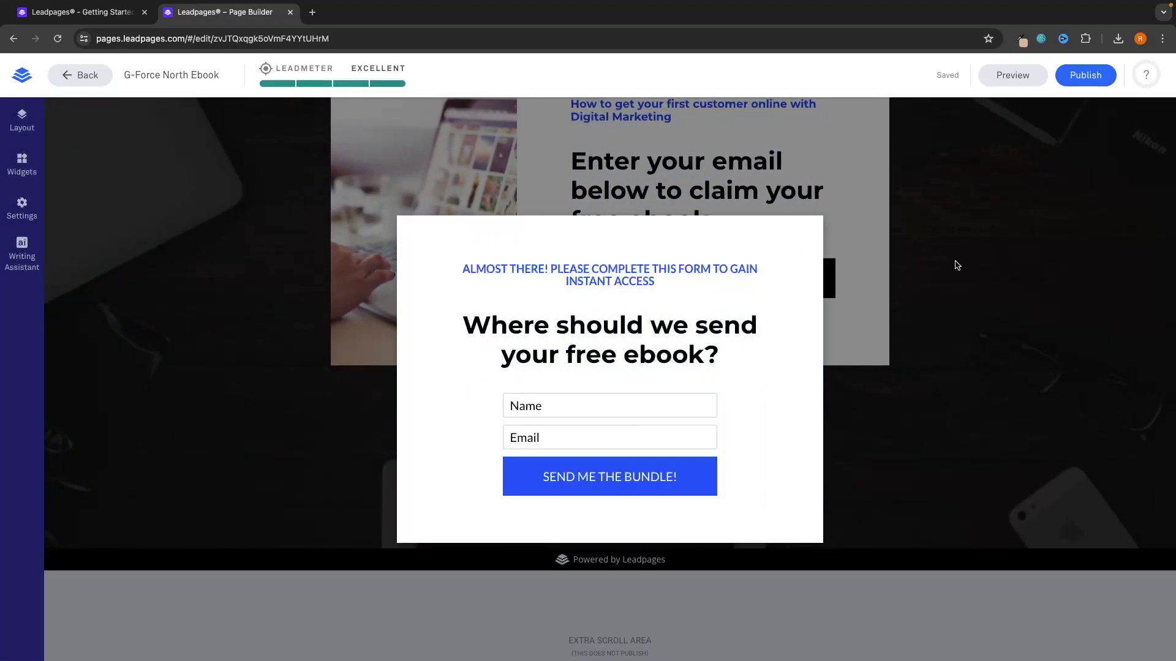
Step: Back on the main page, color the GET THE BUNDLE button the same blue
click(957, 265)
scroll(956, 263, up, 3)
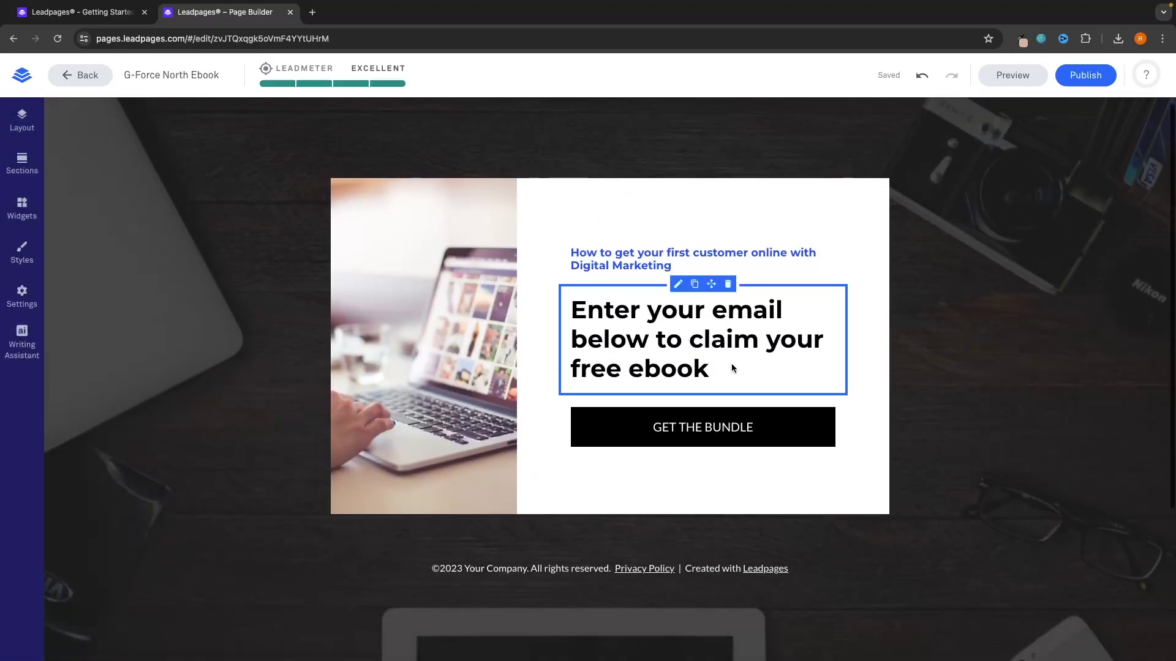
click(719, 423)
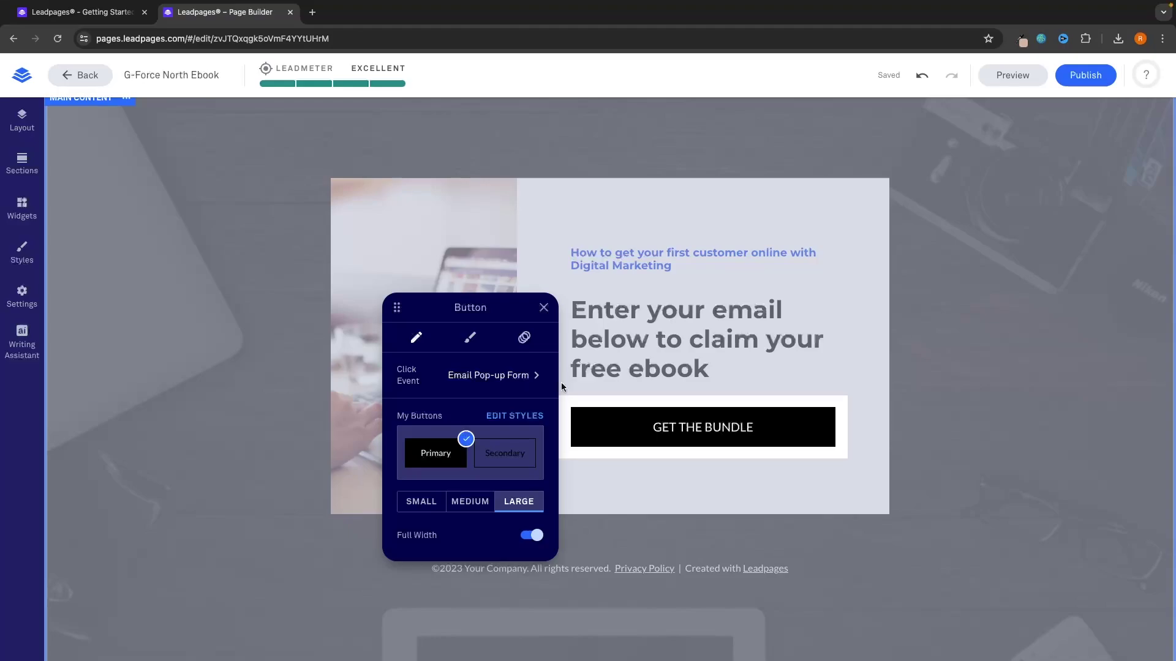
click(469, 338)
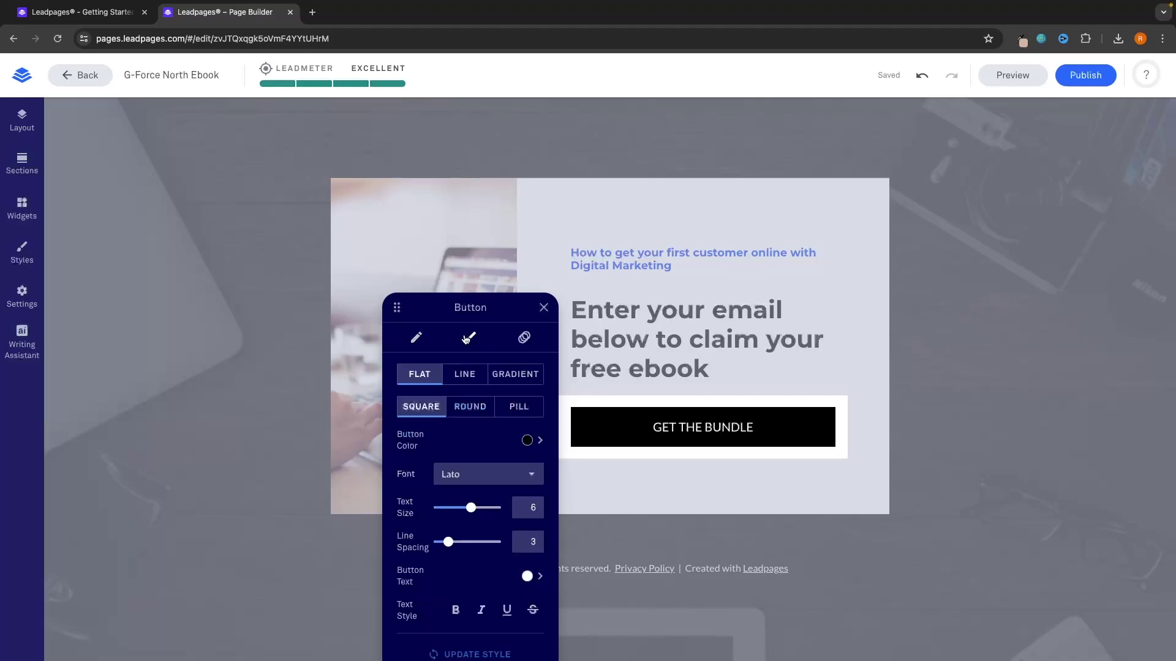
click(528, 438)
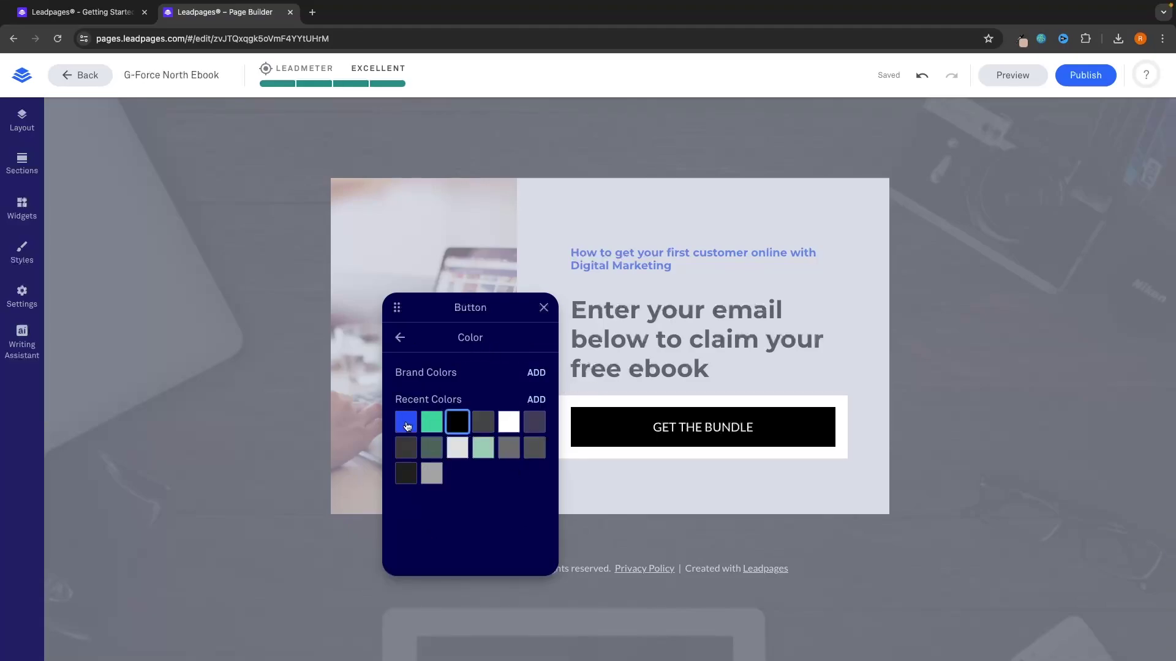
click(408, 427)
click(637, 474)
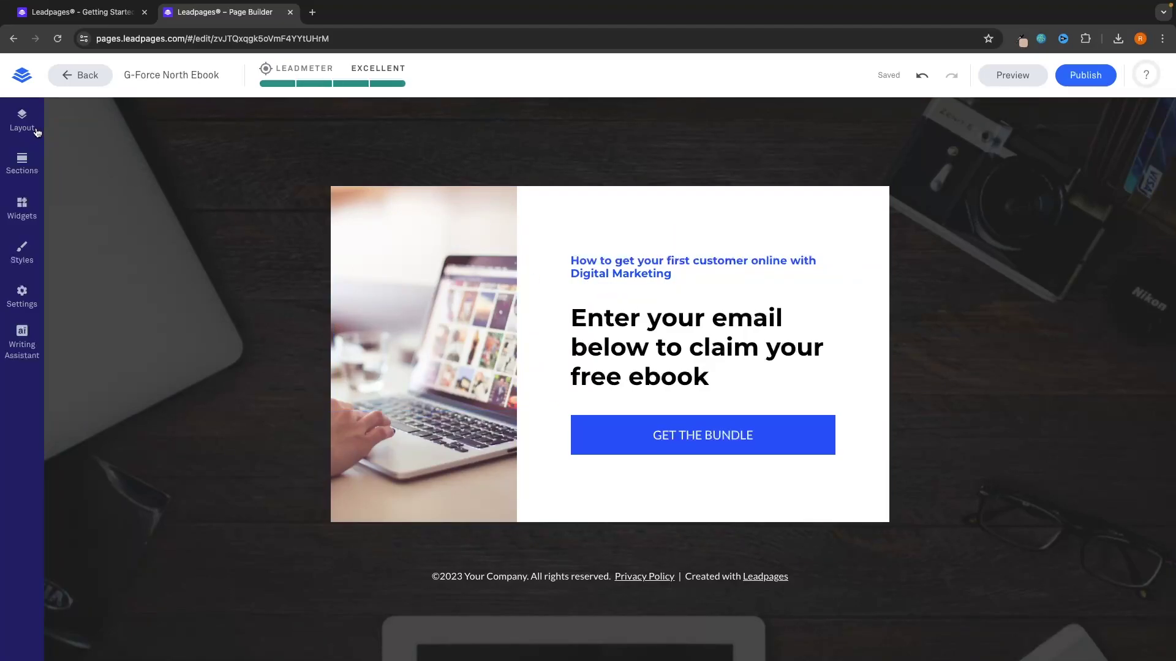
click(21, 119)
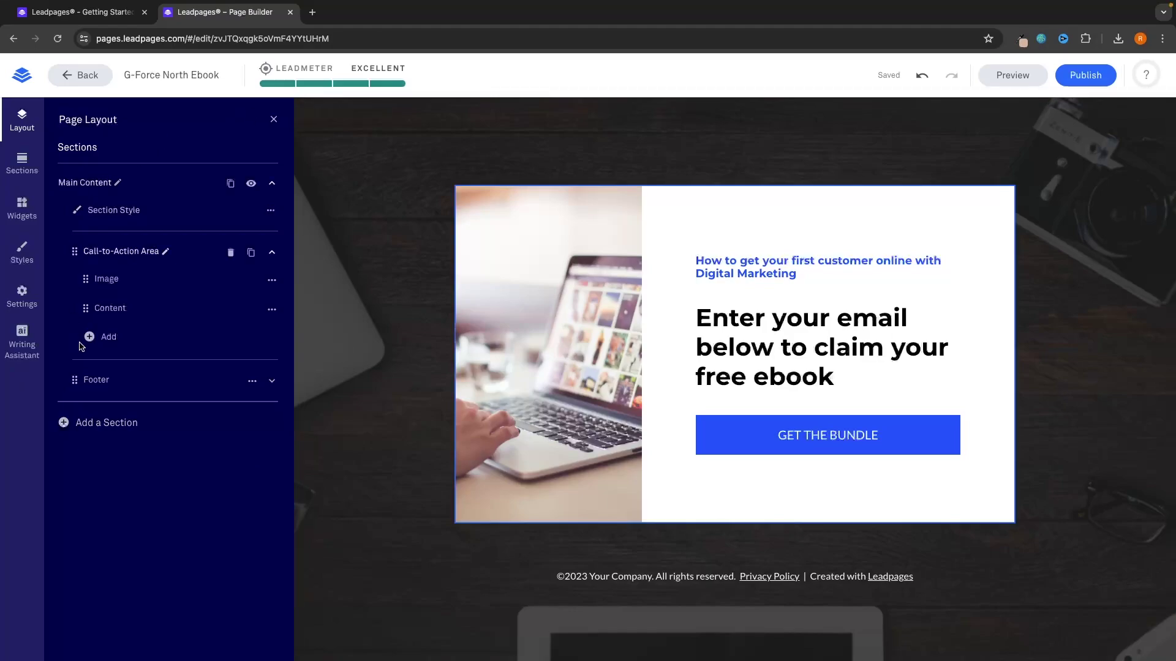
Step: Upload the Marketing Strategy book mockup PNG from Downloads and insert it into the card's image
click(105, 281)
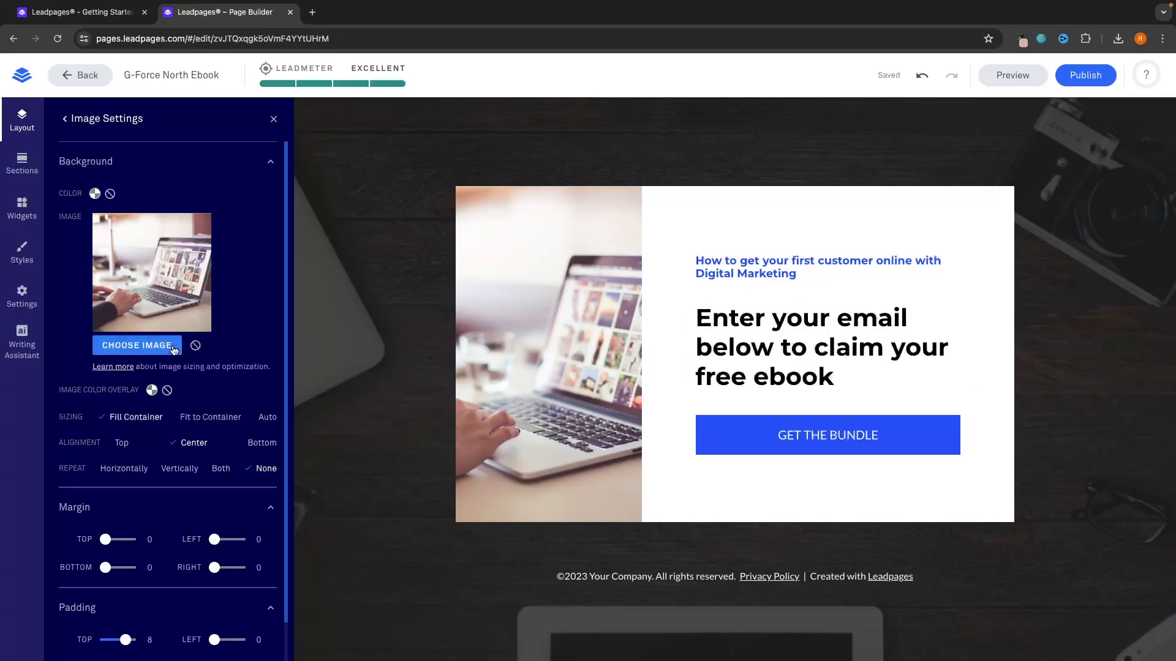
click(112, 351)
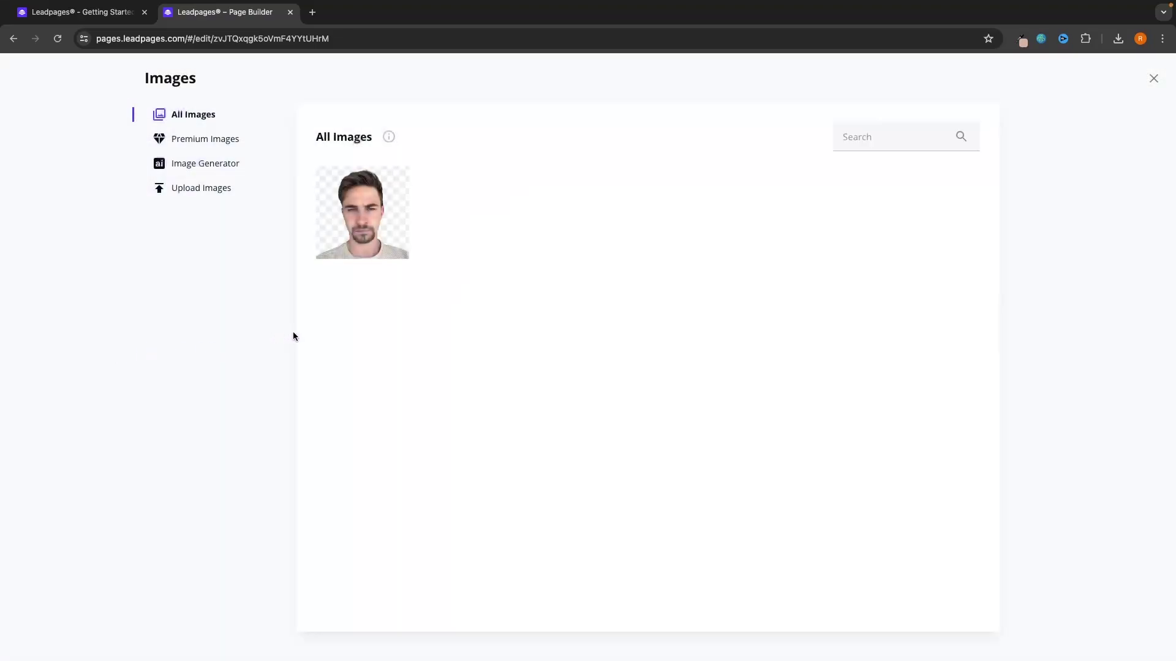
click(210, 193)
click(647, 384)
click(388, 273)
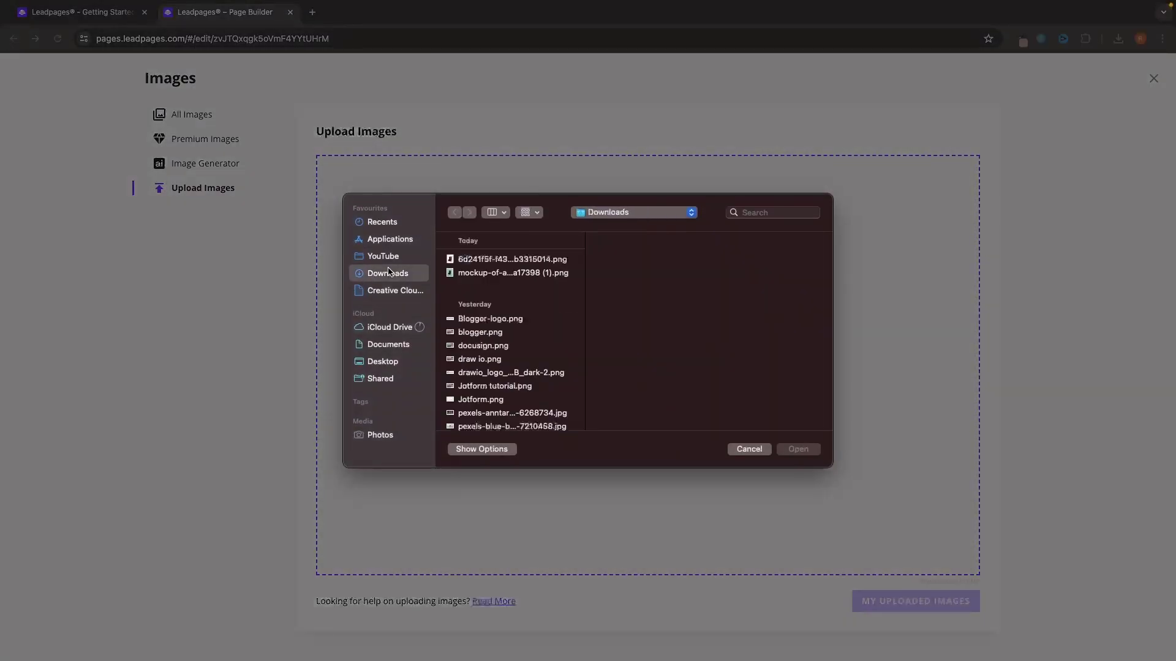
double_click(468, 264)
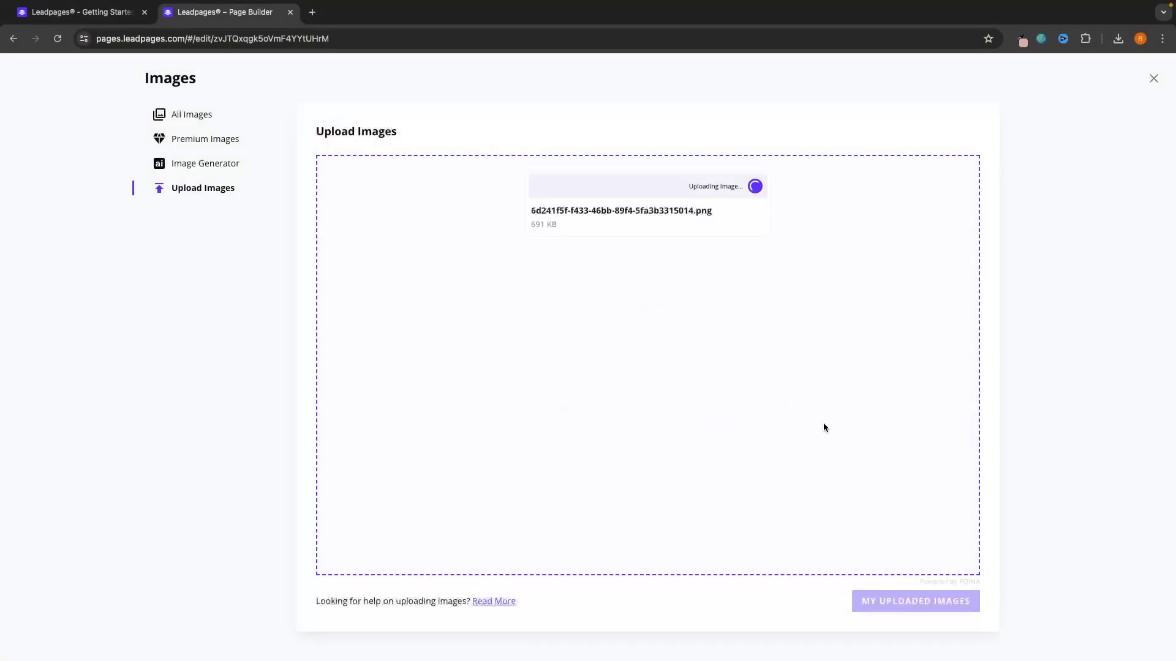
click(403, 223)
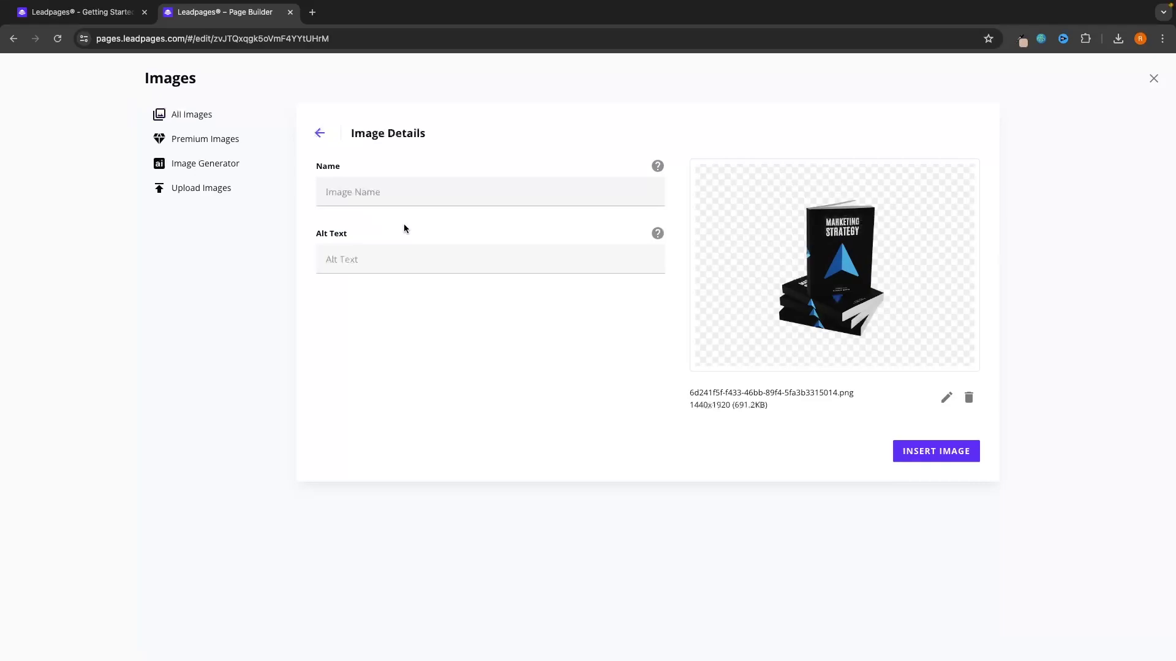
click(921, 463)
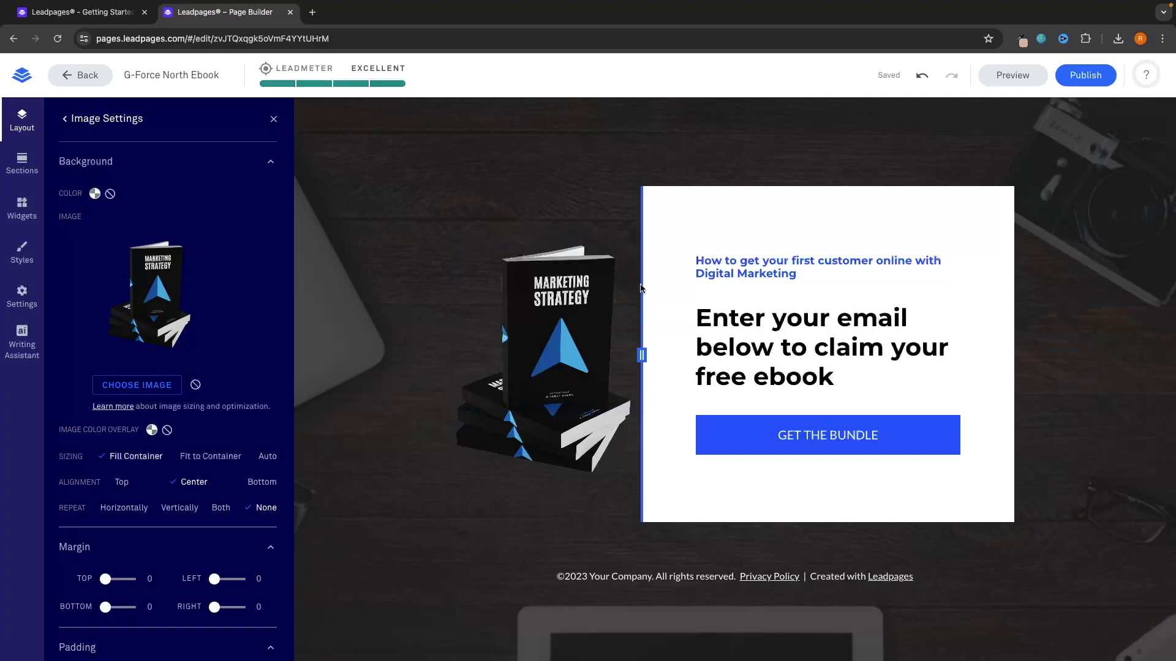
Step: Give the book image a right margin of 3
scroll(161, 435, down, 2)
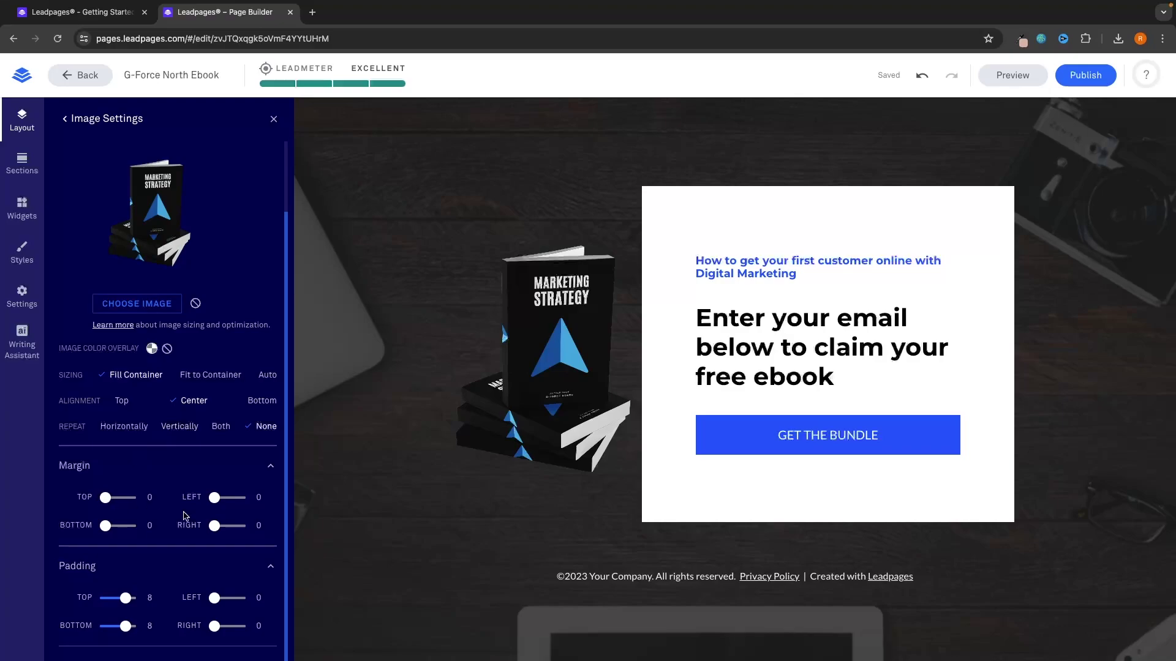
drag(214, 526, 226, 530)
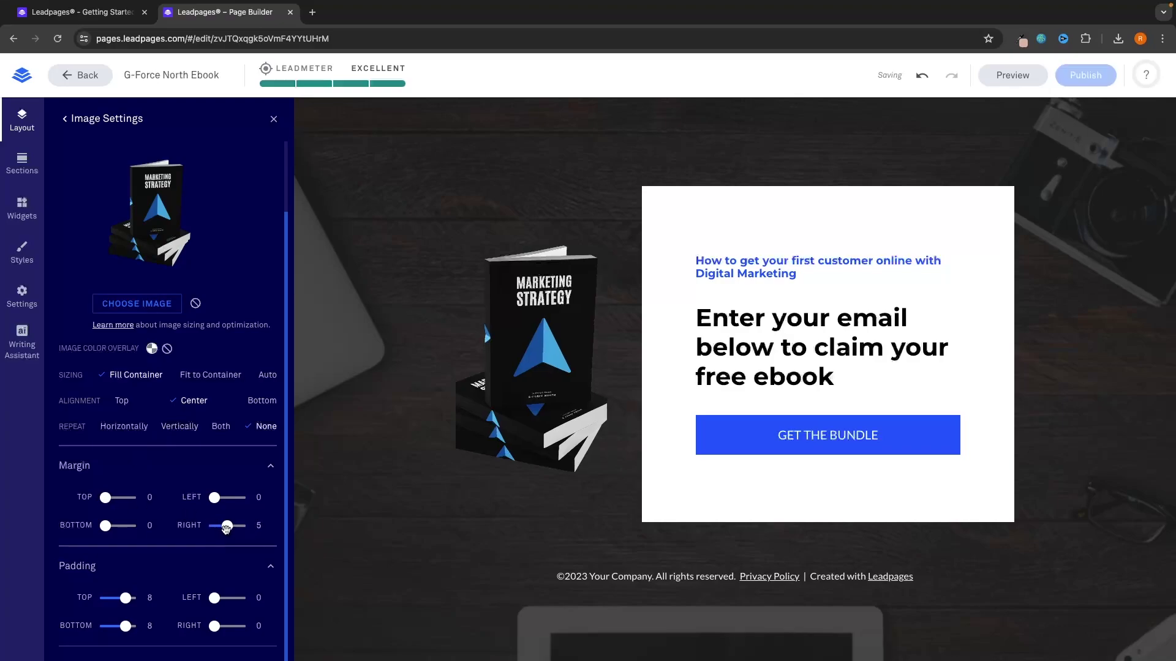
drag(226, 530, 221, 529)
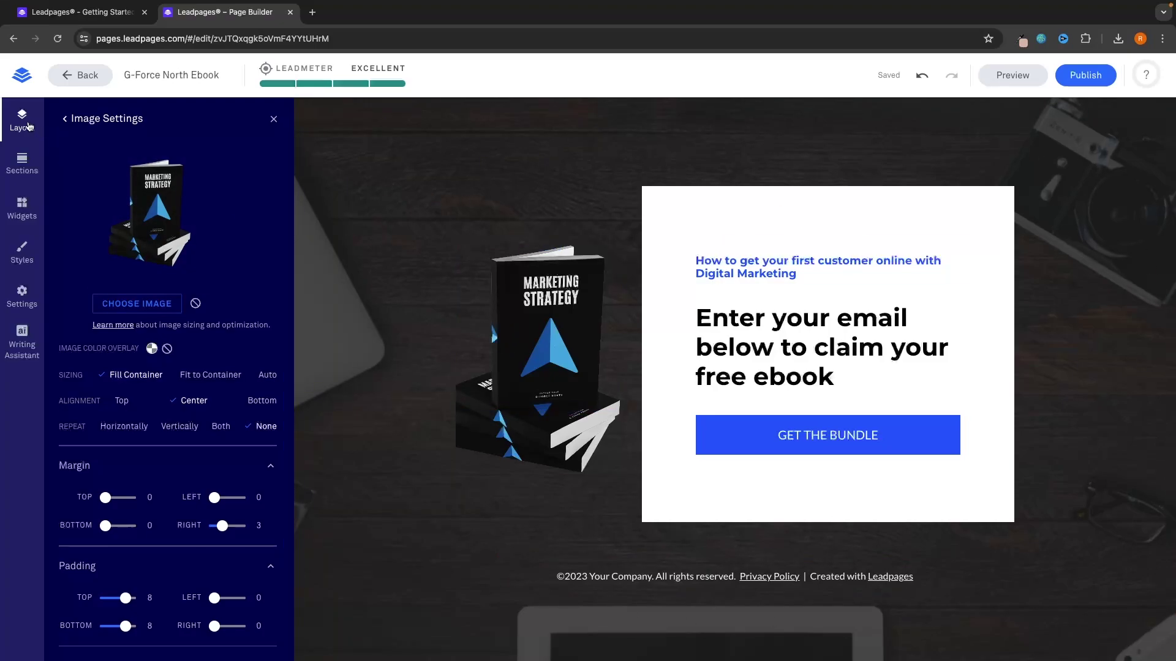
click(25, 122)
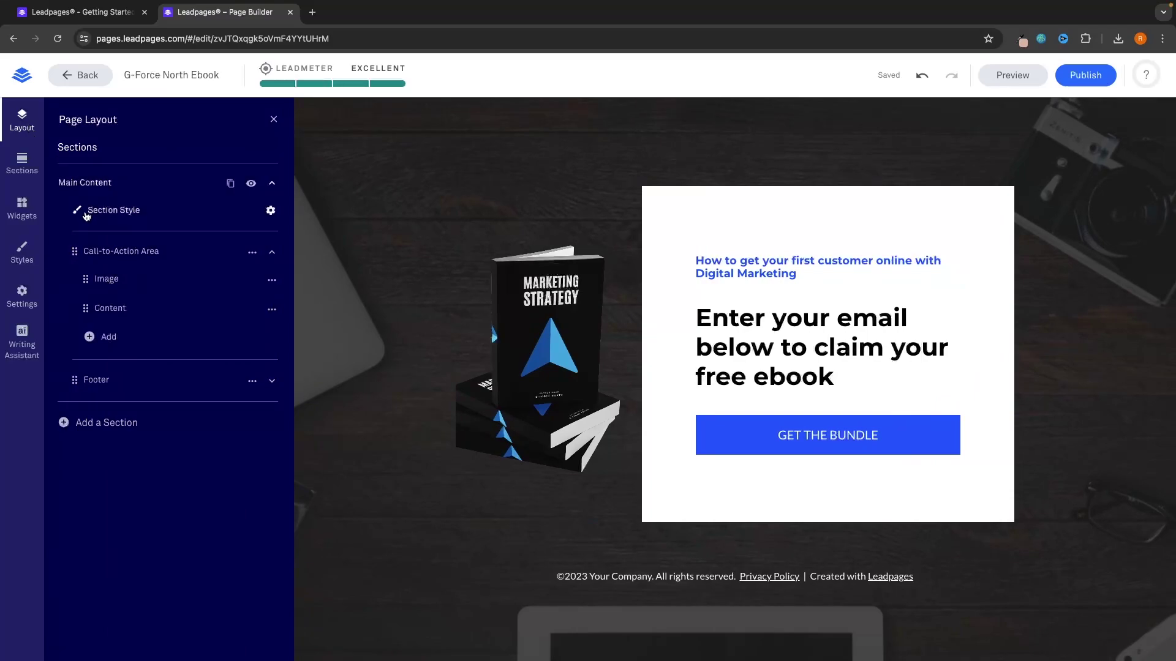
Step: Review the Main Content section's background style settings, then close them
click(101, 214)
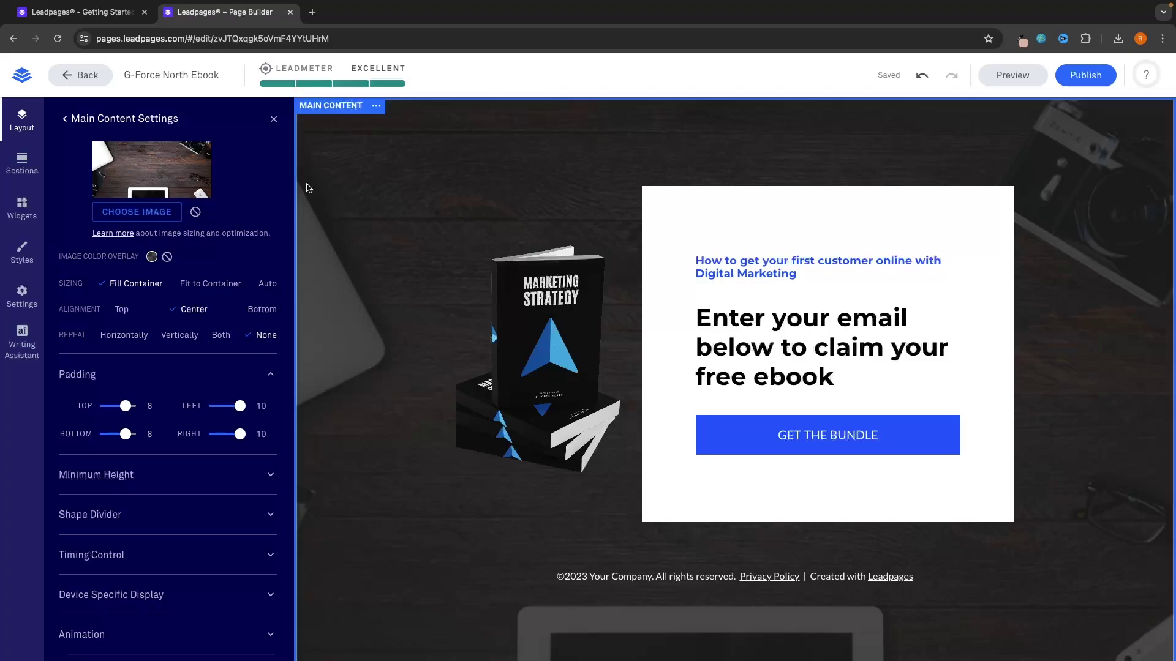
click(274, 119)
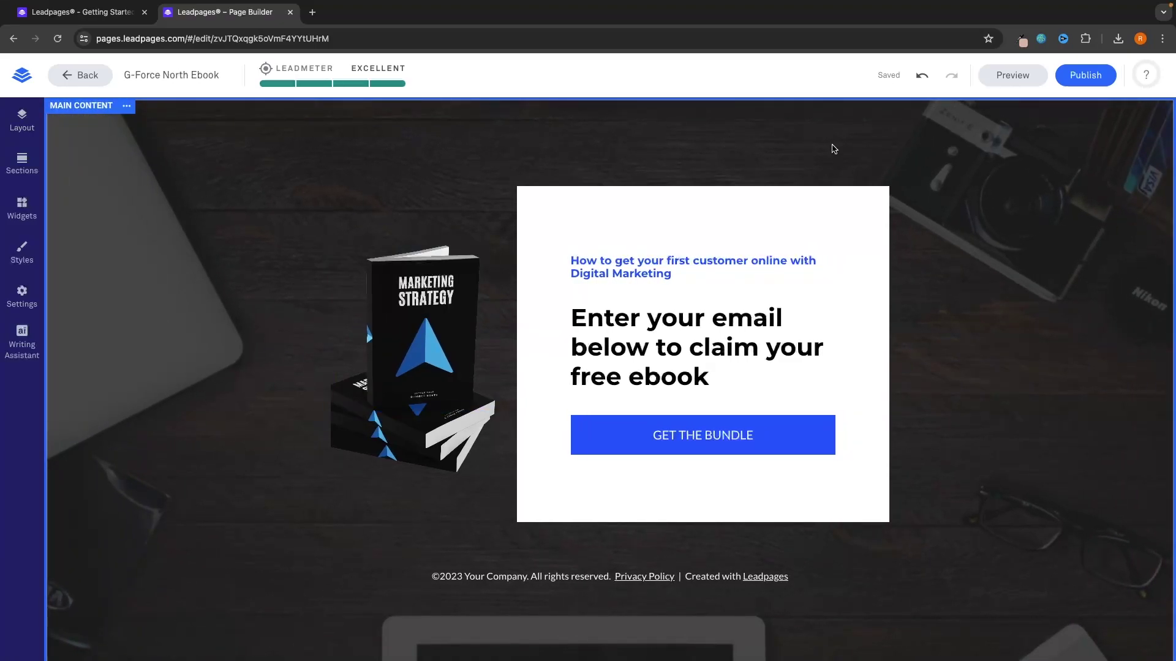
scroll(498, 282, down, 1)
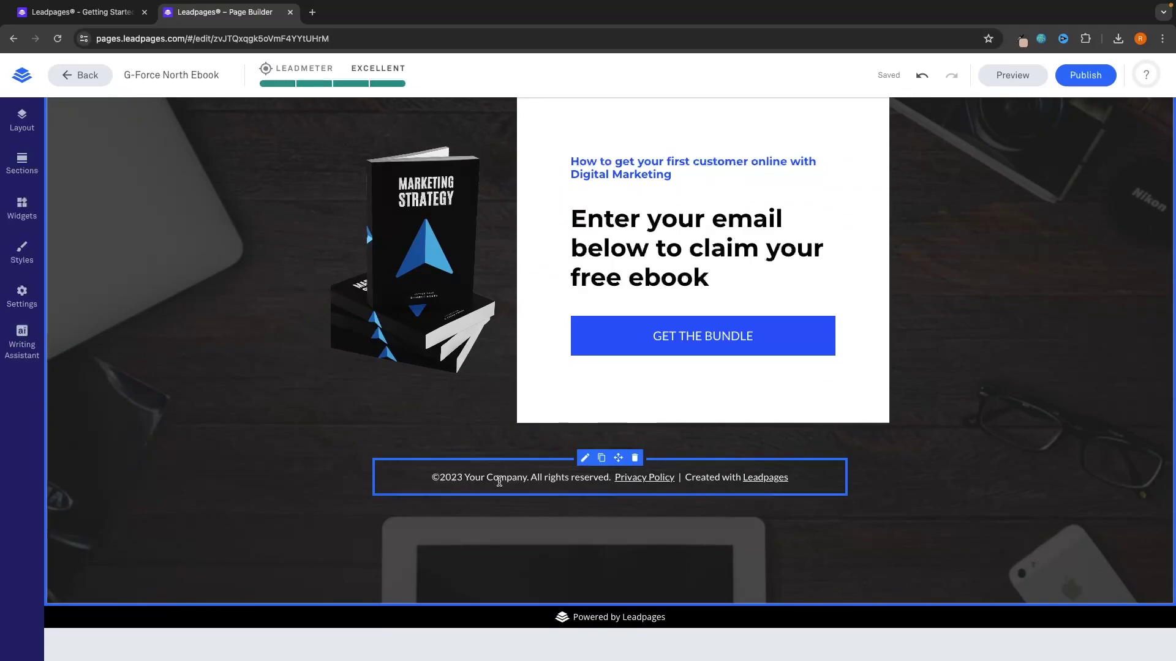
Step: Change the footer year from 2023 to 2024 and 'Your Company' to 'G-Force North'
click(497, 481)
click(460, 480)
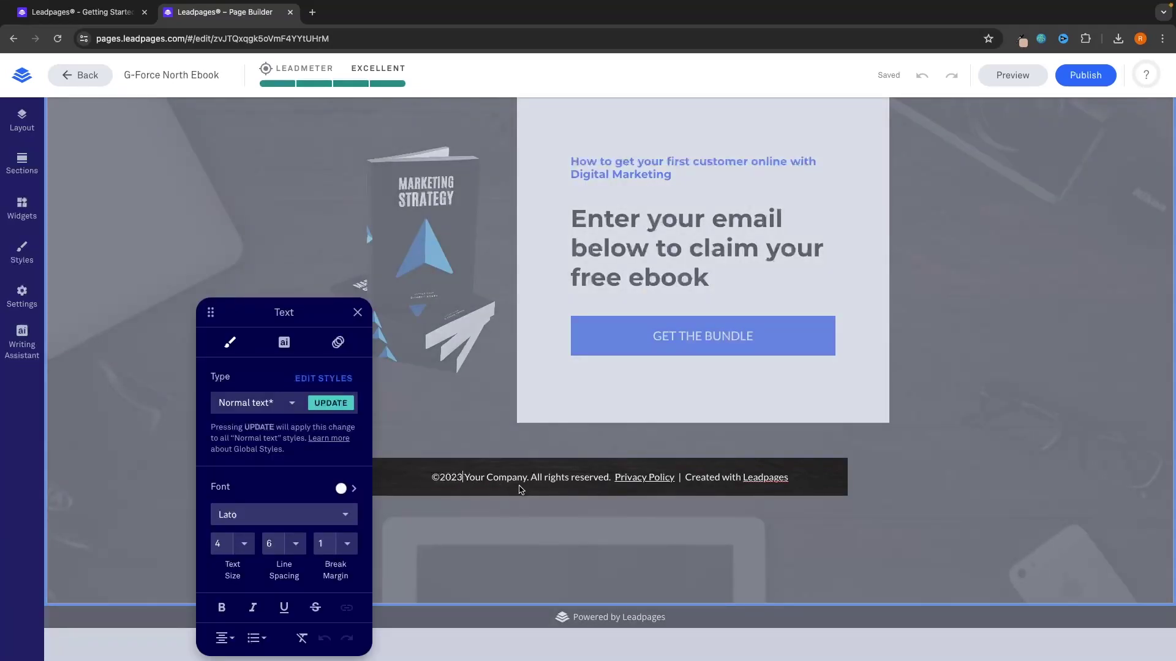
key(BackSpace)
text(4)
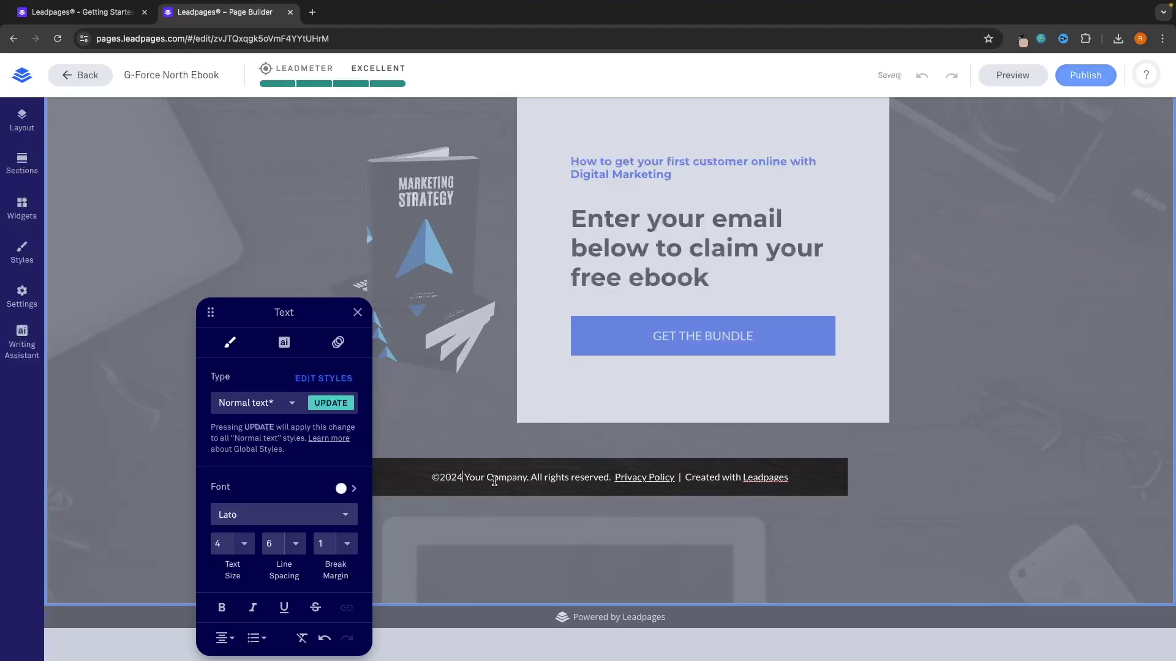
click(511, 478)
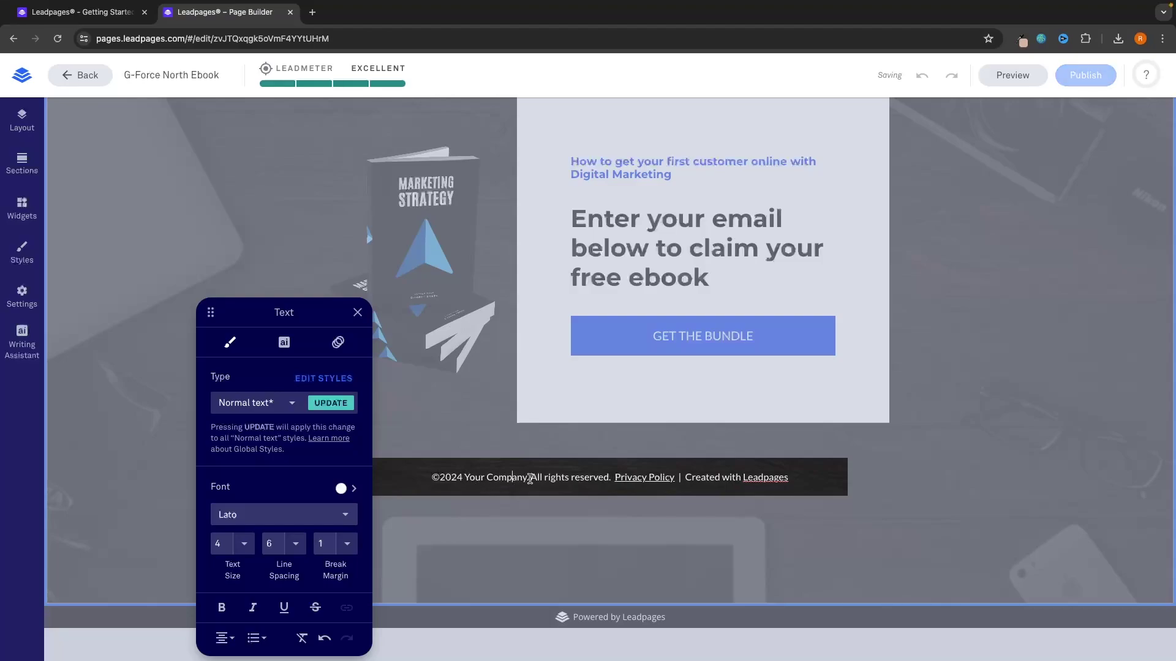
drag(526, 478, 472, 478)
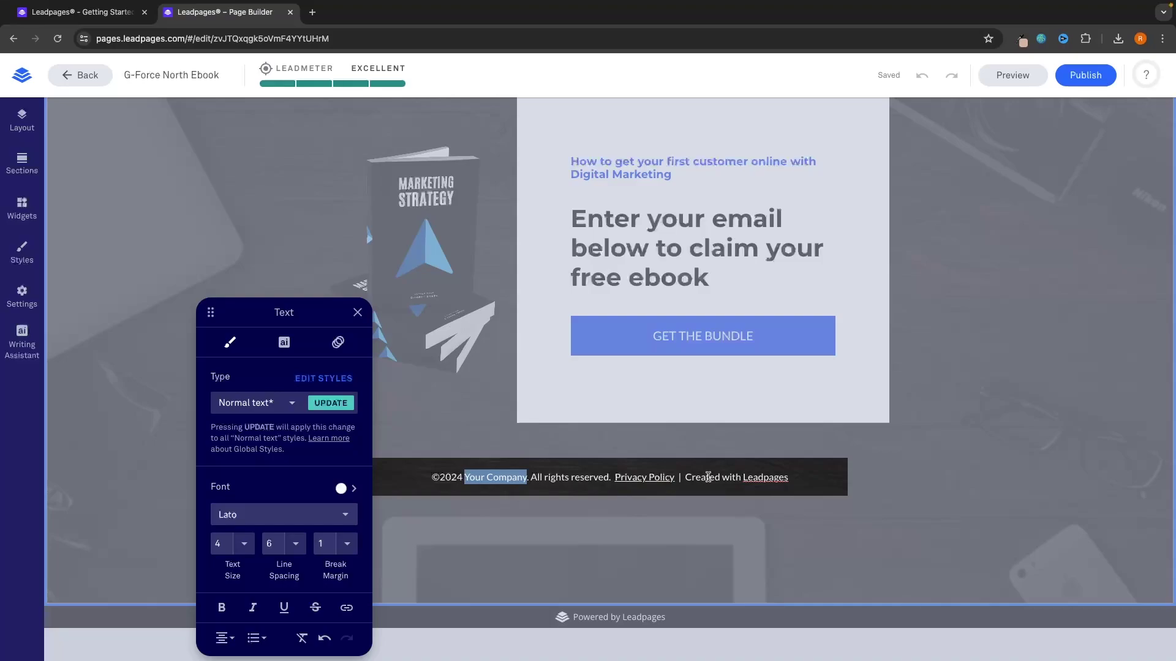
text(G-Force)
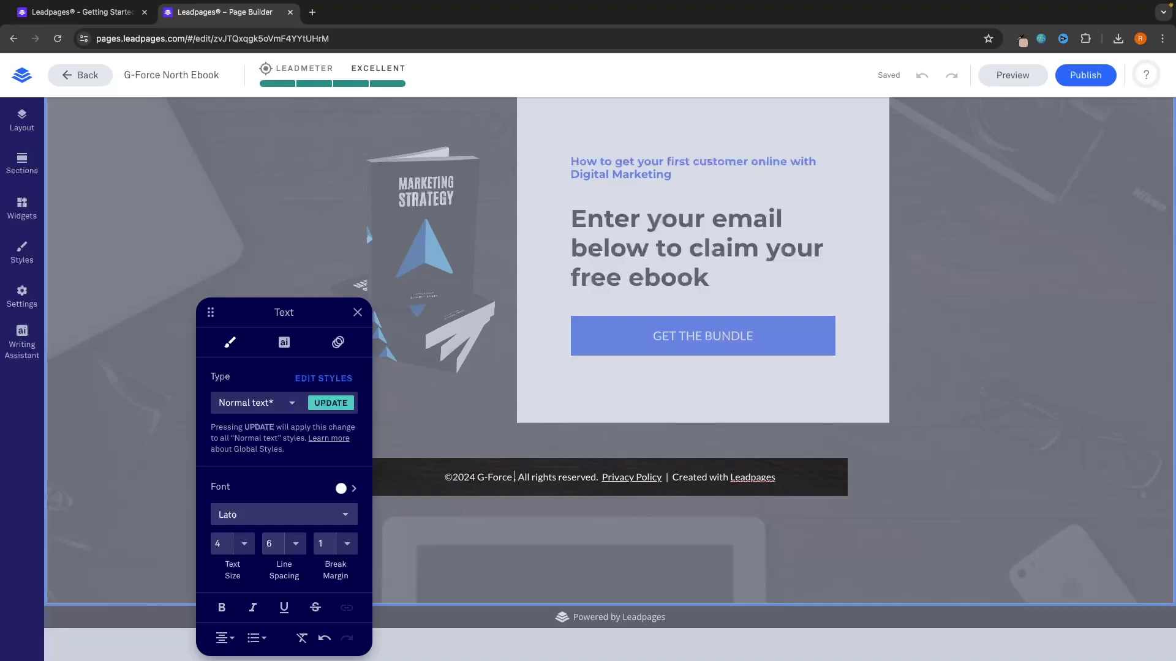
text( North)
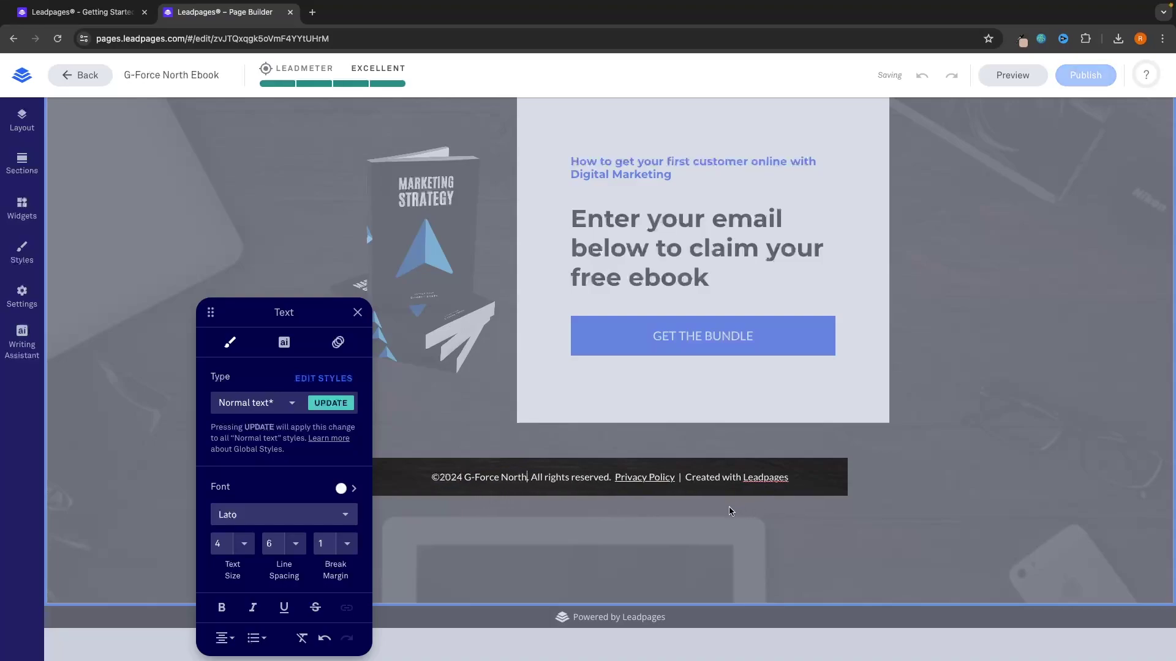
click(704, 523)
scroll(875, 485, up, 2)
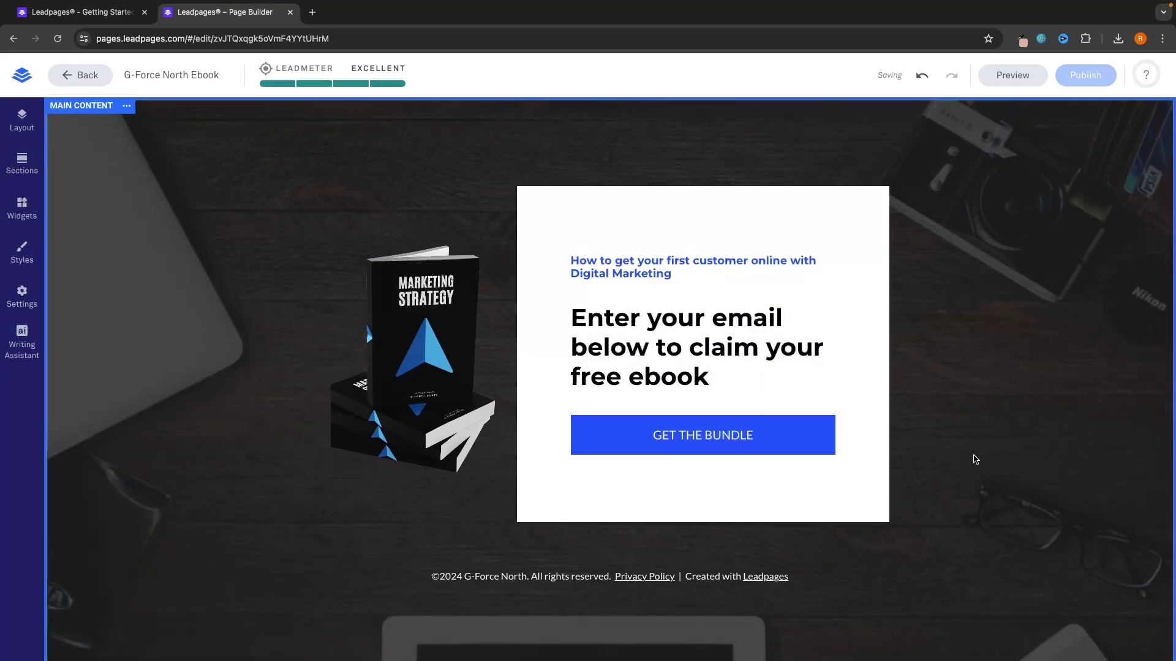
click(319, 64)
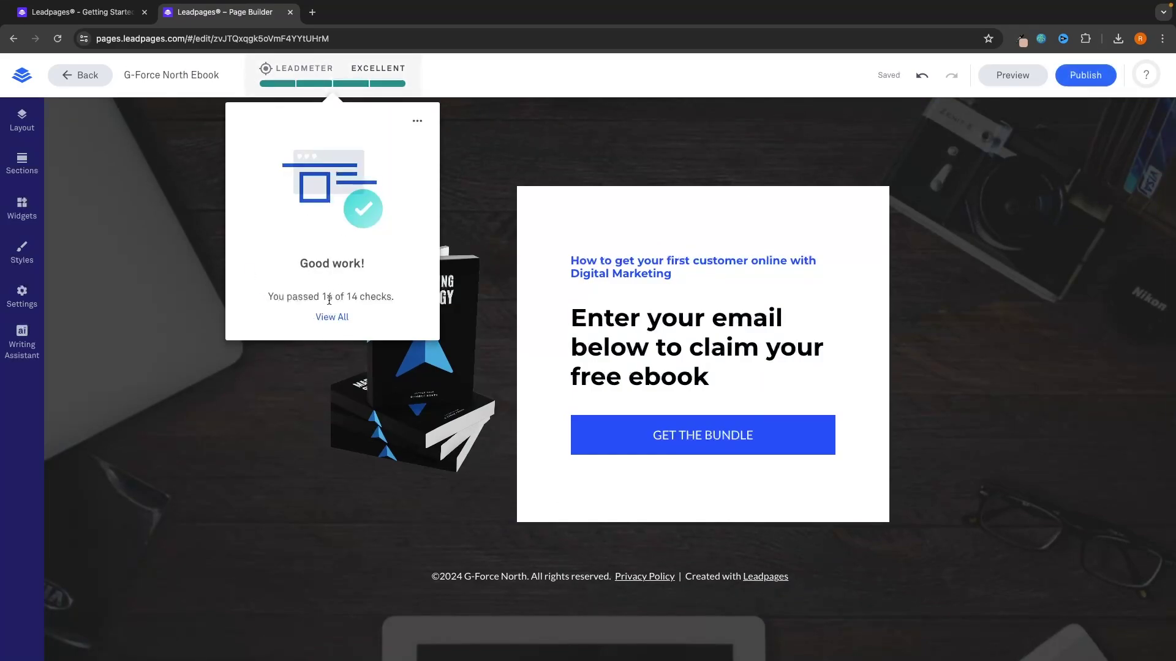
click(499, 205)
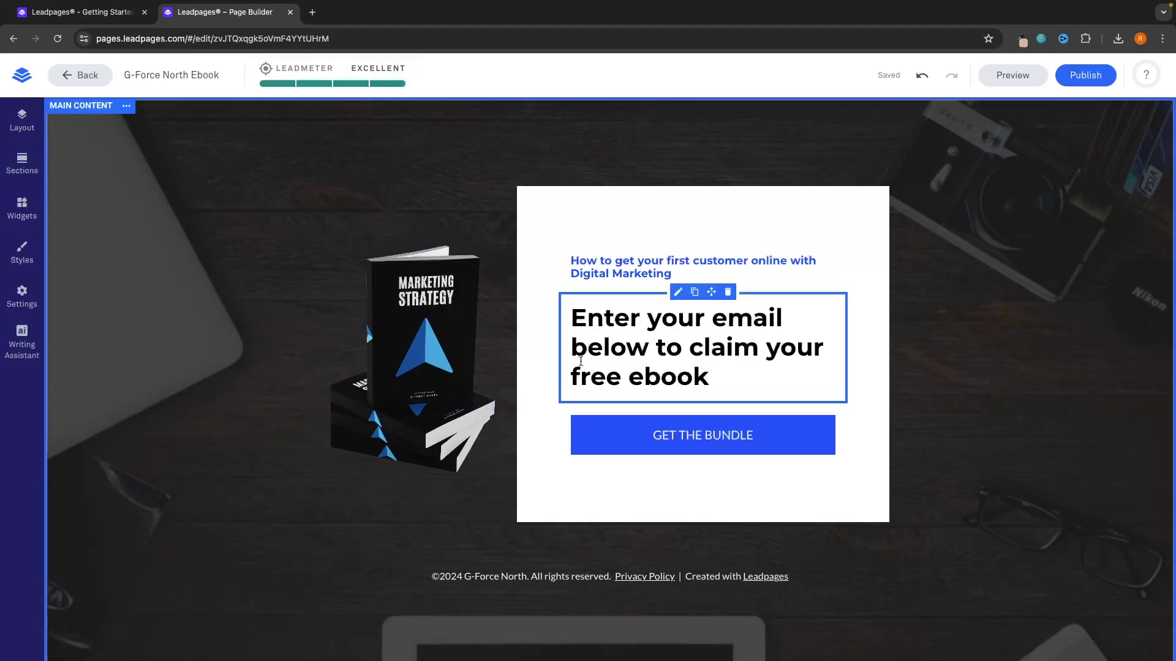
click(1014, 77)
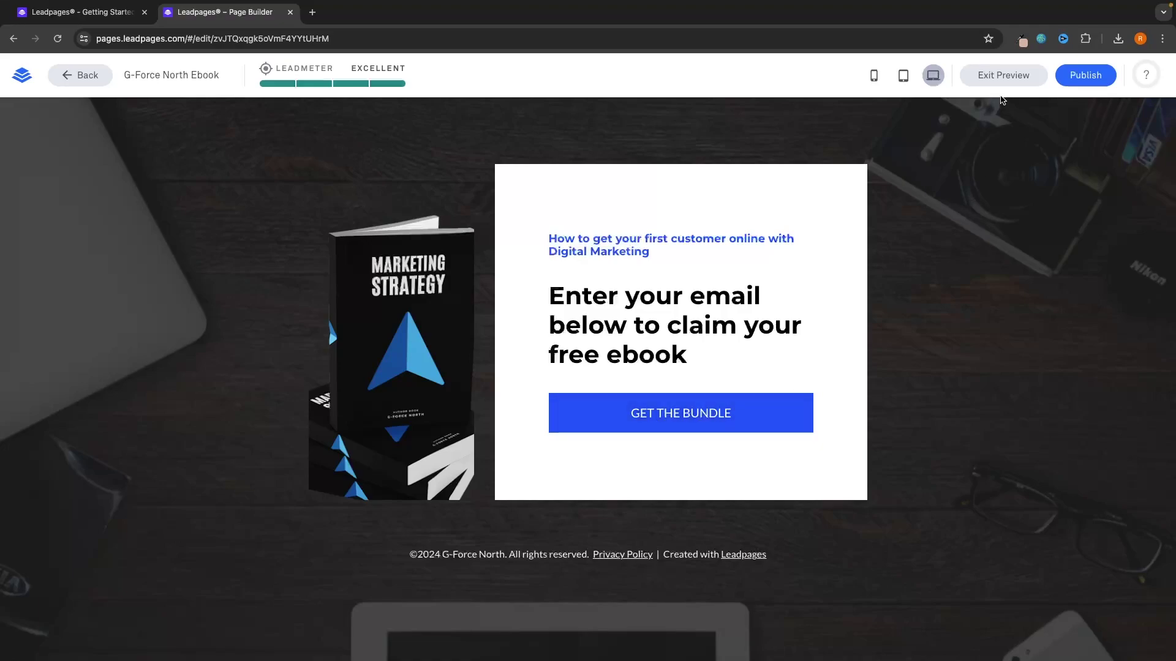
click(1003, 76)
Step: Relabel the main call-to-action button from GET THE BUNDLE to GET THE EBOOK
click(719, 437)
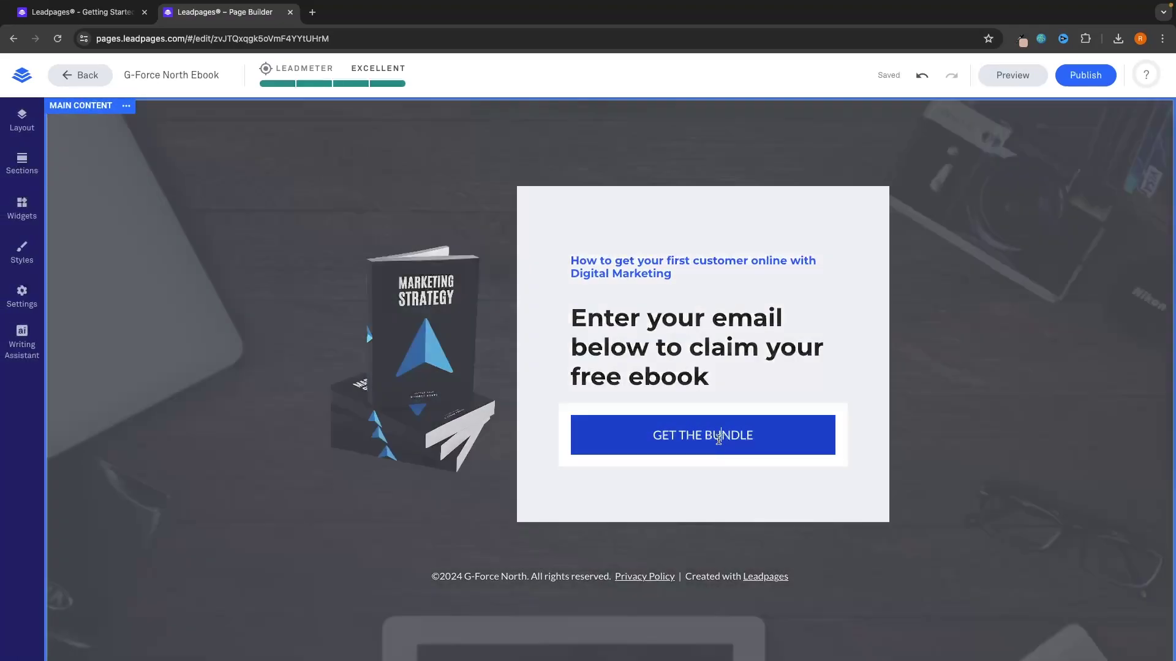
drag(745, 435, 701, 436)
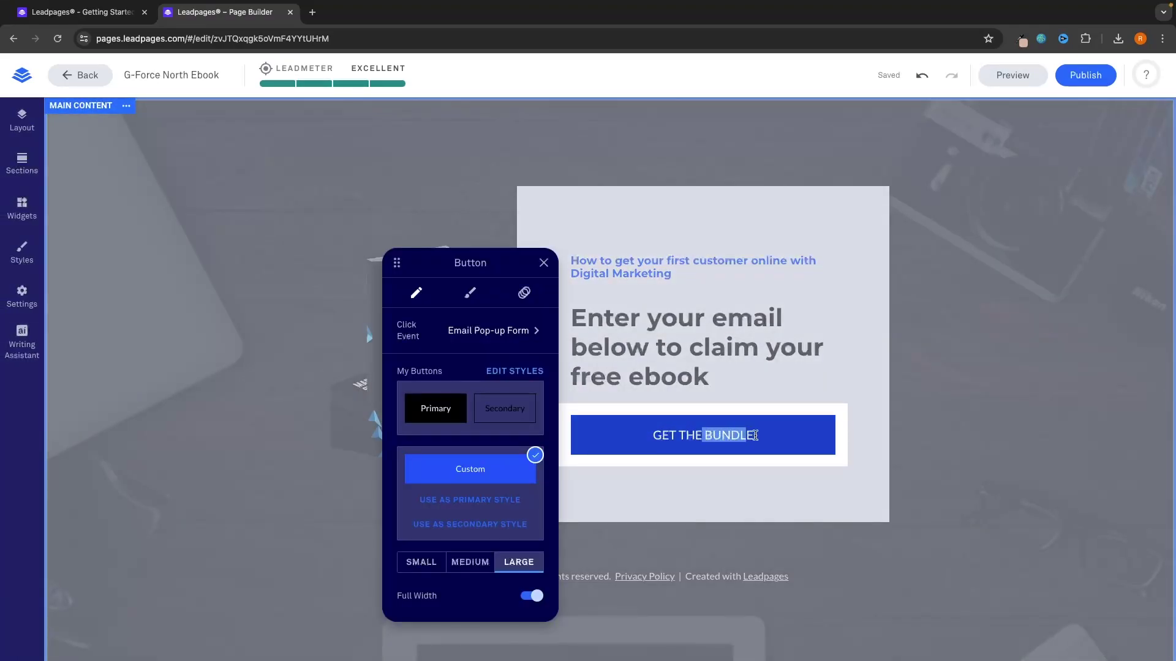
text(EBOOK)
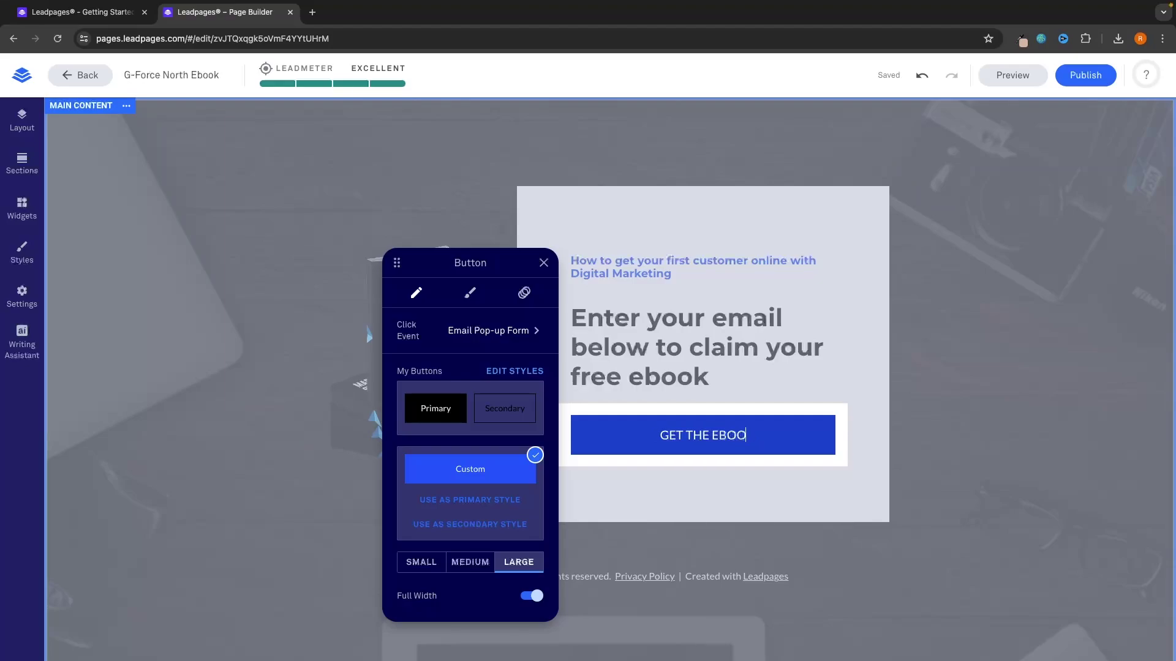
key(Delete)
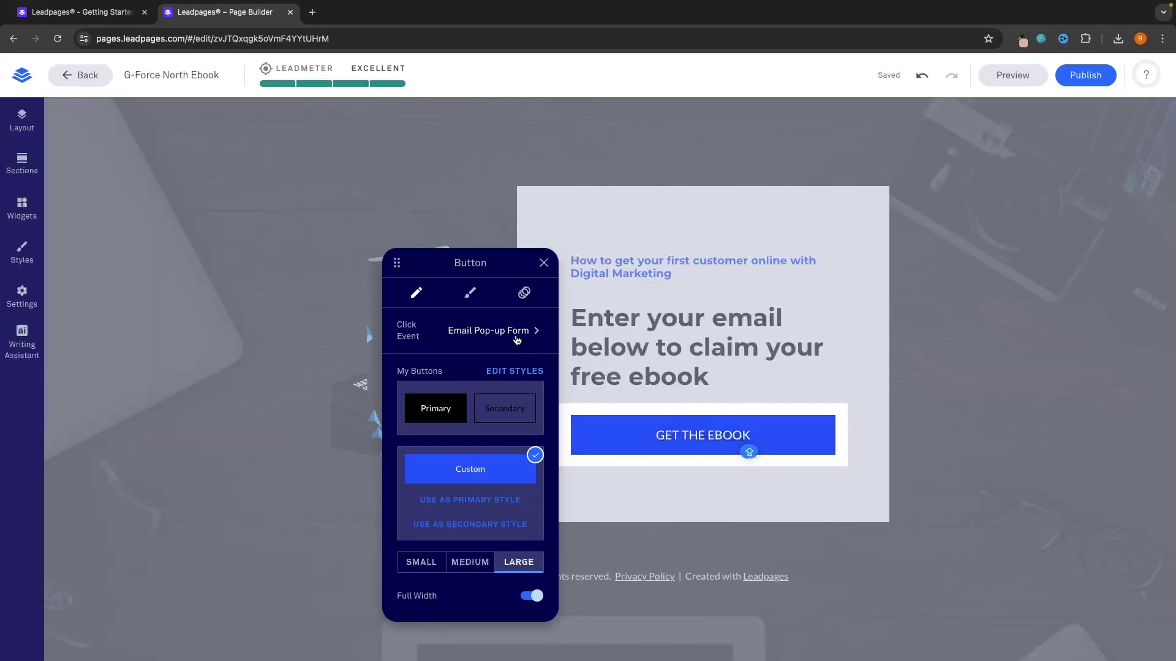
Step: Through the button's linked pop-up, relabel the form button SEND ME THE EBOOK!
click(516, 335)
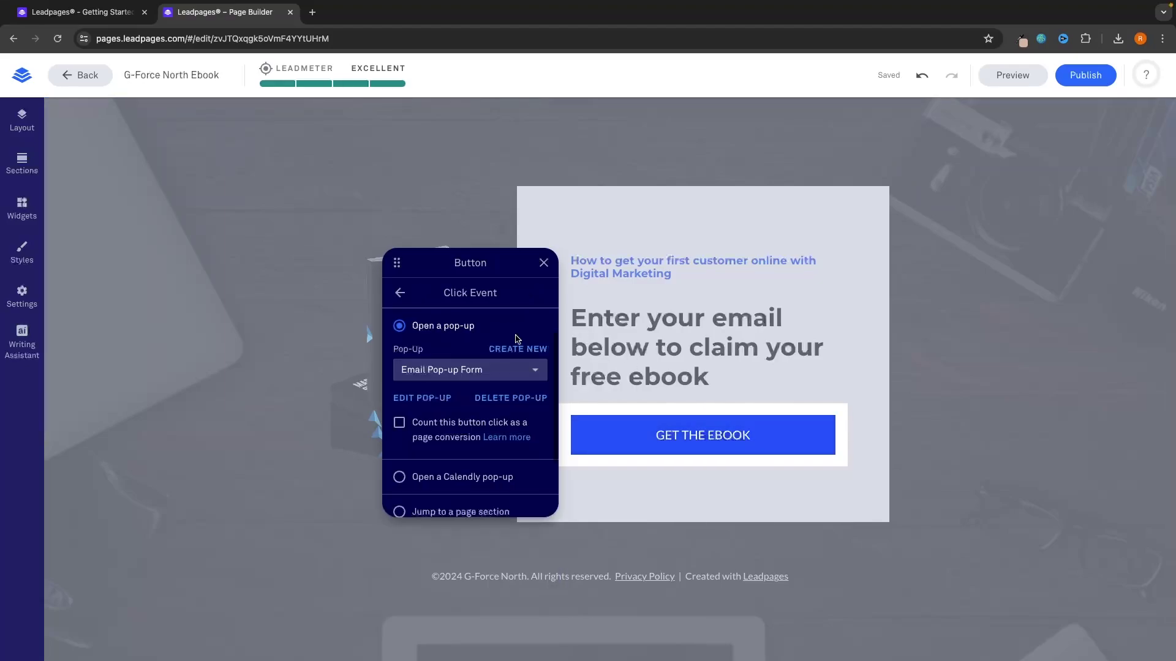
click(433, 399)
click(721, 484)
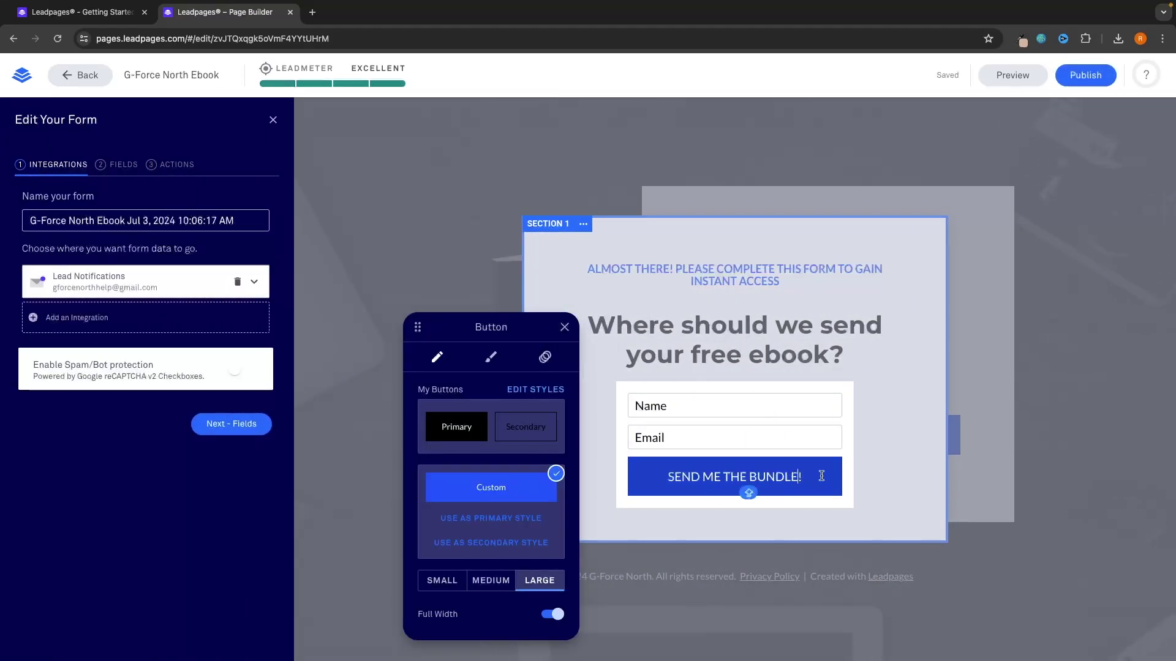
key(BackSpace)
key(BackSpace)
key(BackSpace)
key(BackSpace)
key(BackSpace)
key(BackSpace)
text(EBOOK)
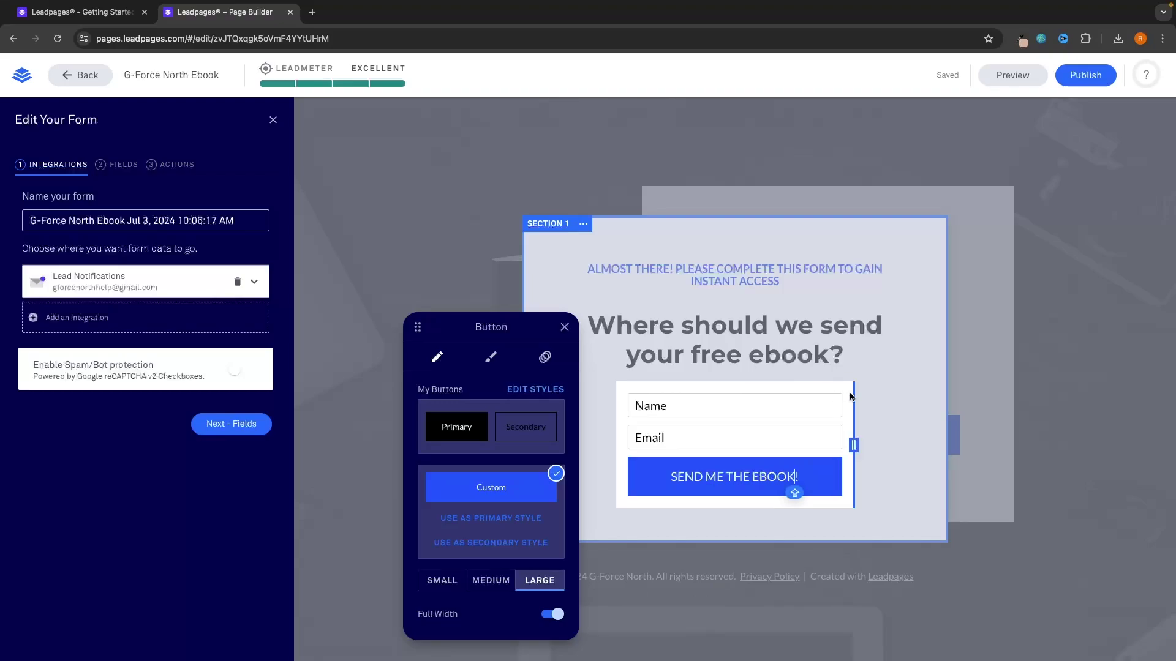
key(Escape)
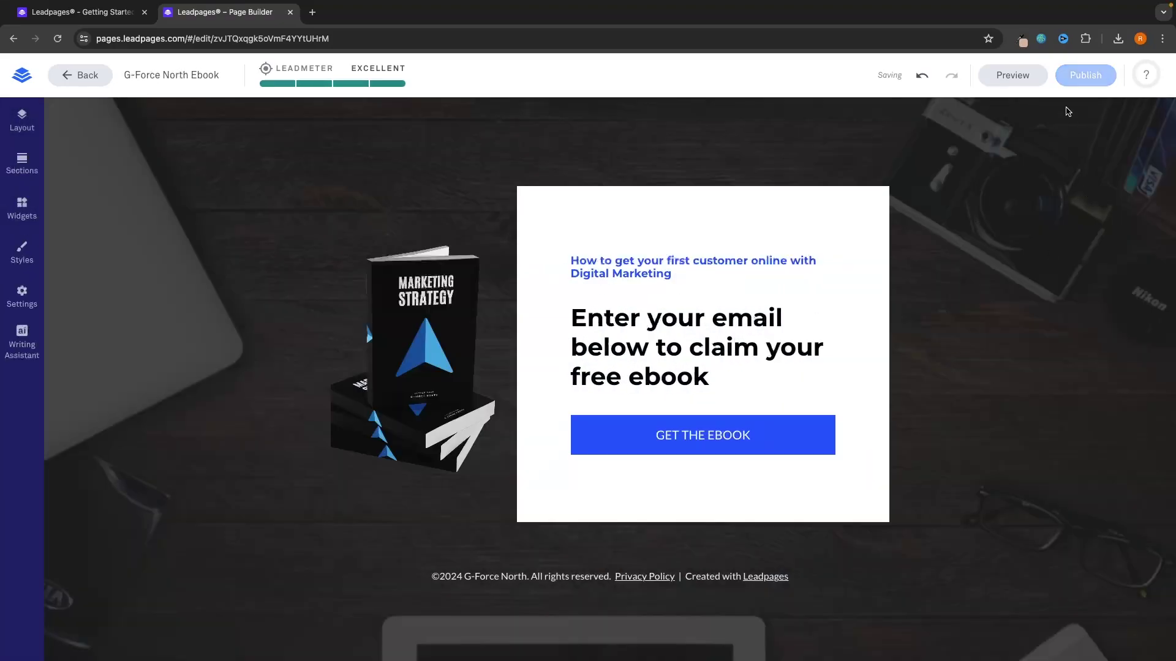
Step: In Preview, open the GET THE EBOOK pop-up and submit a test name and e-mail address
click(1022, 78)
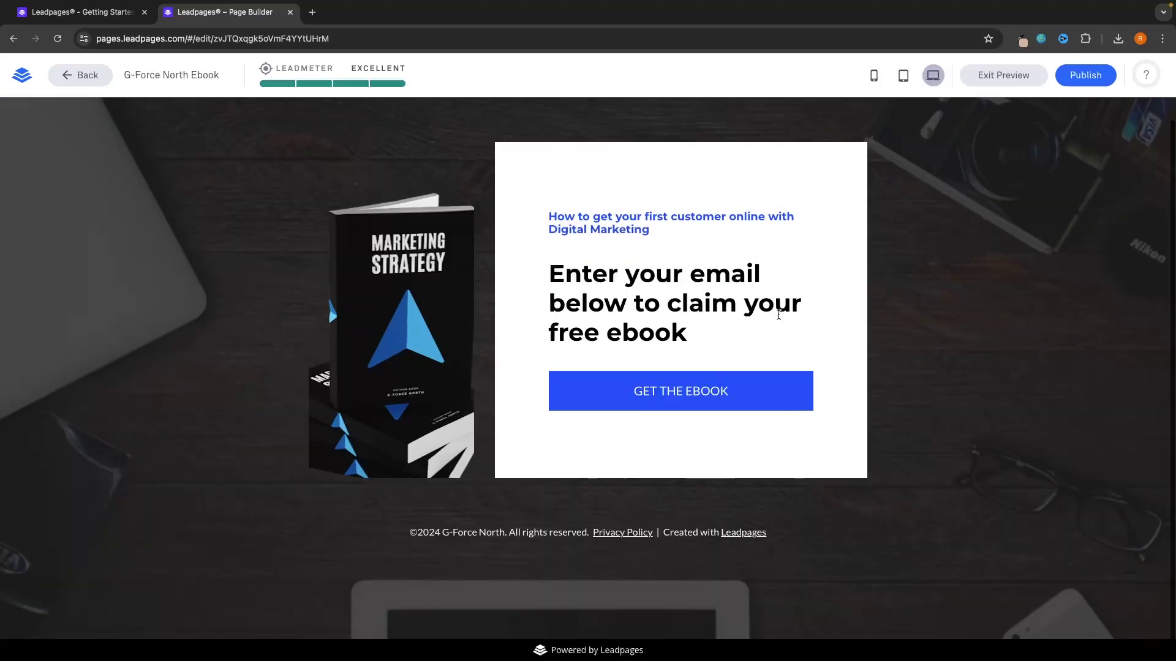
click(664, 409)
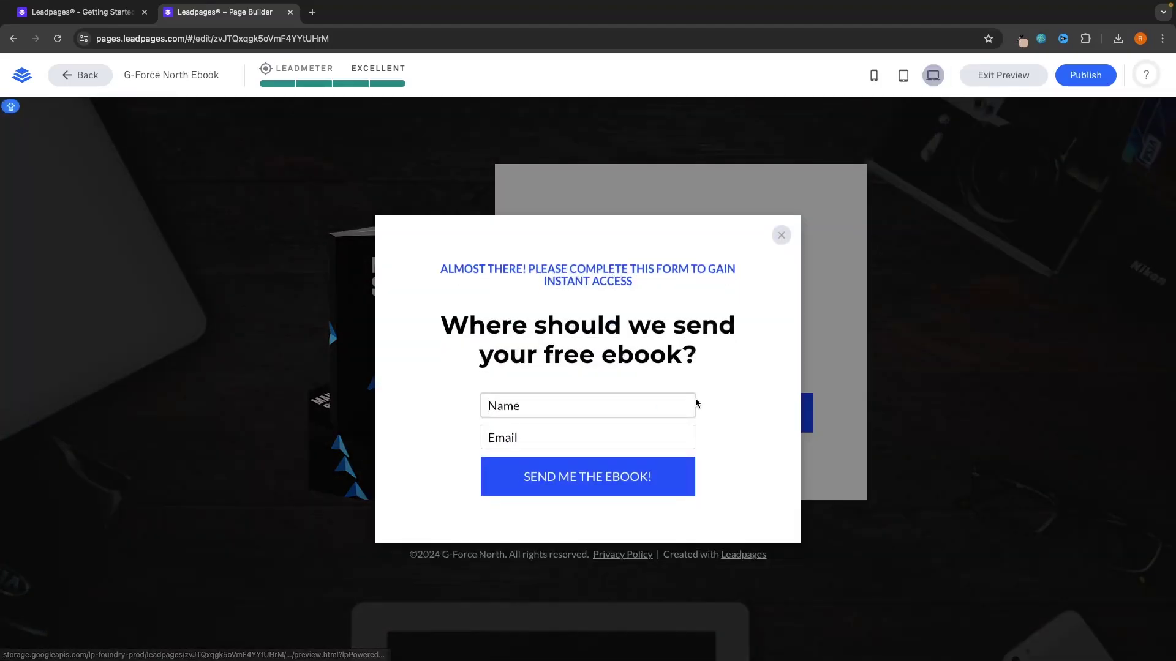
click(631, 409)
text(James)
key(Tab)
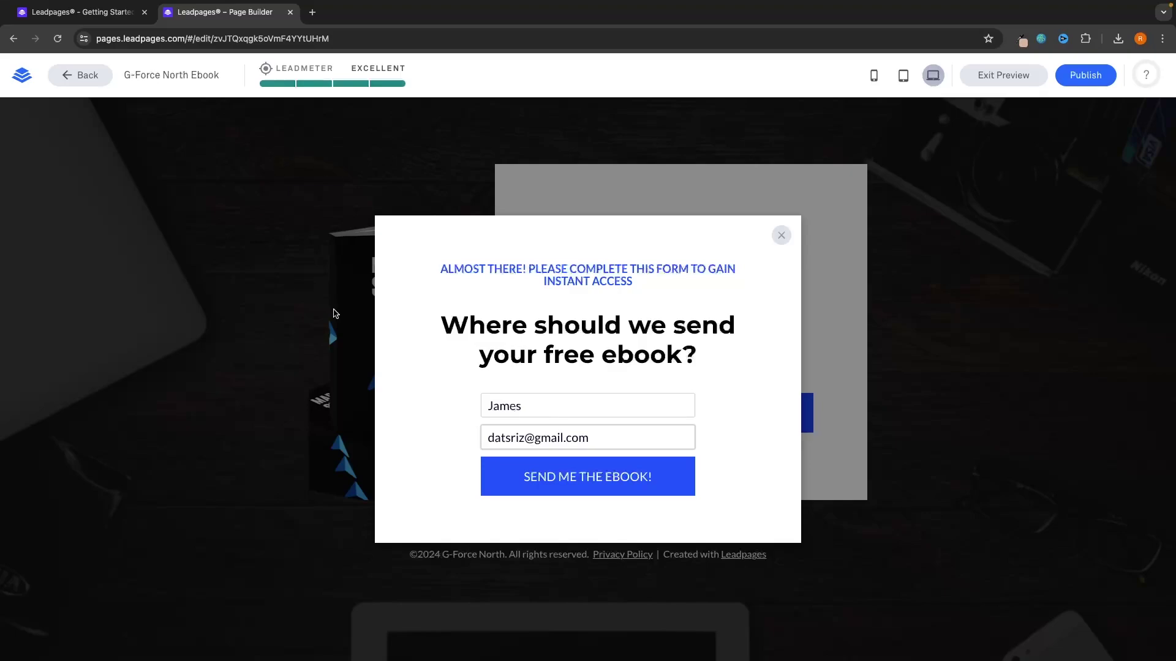
click(579, 479)
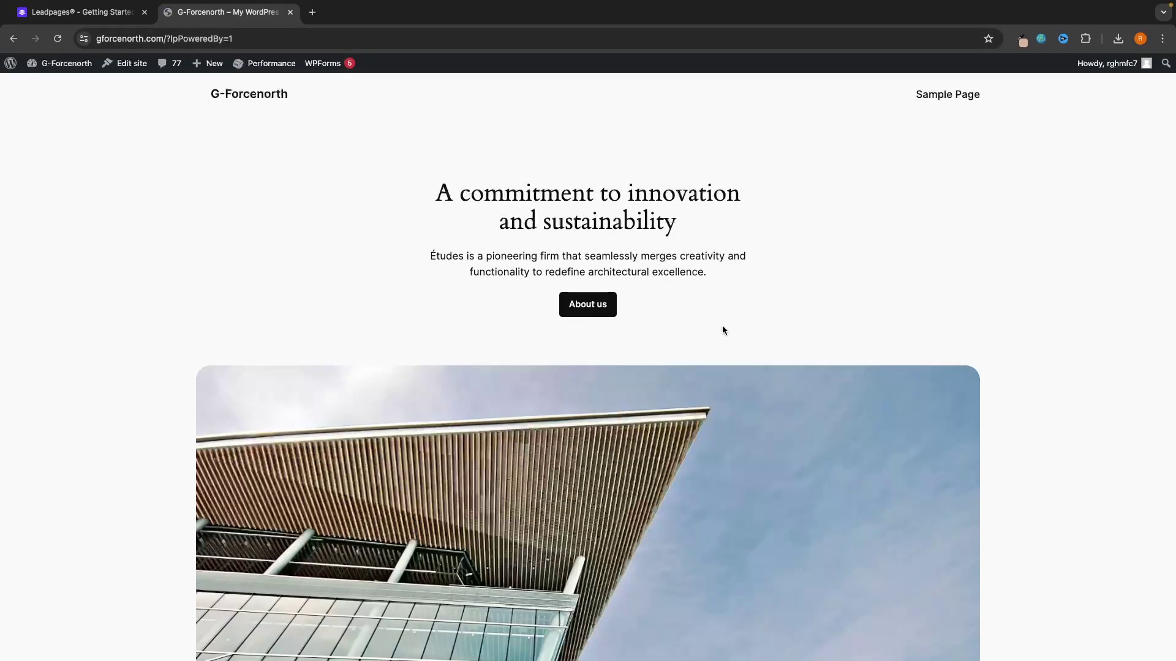
scroll(735, 306, down, 1)
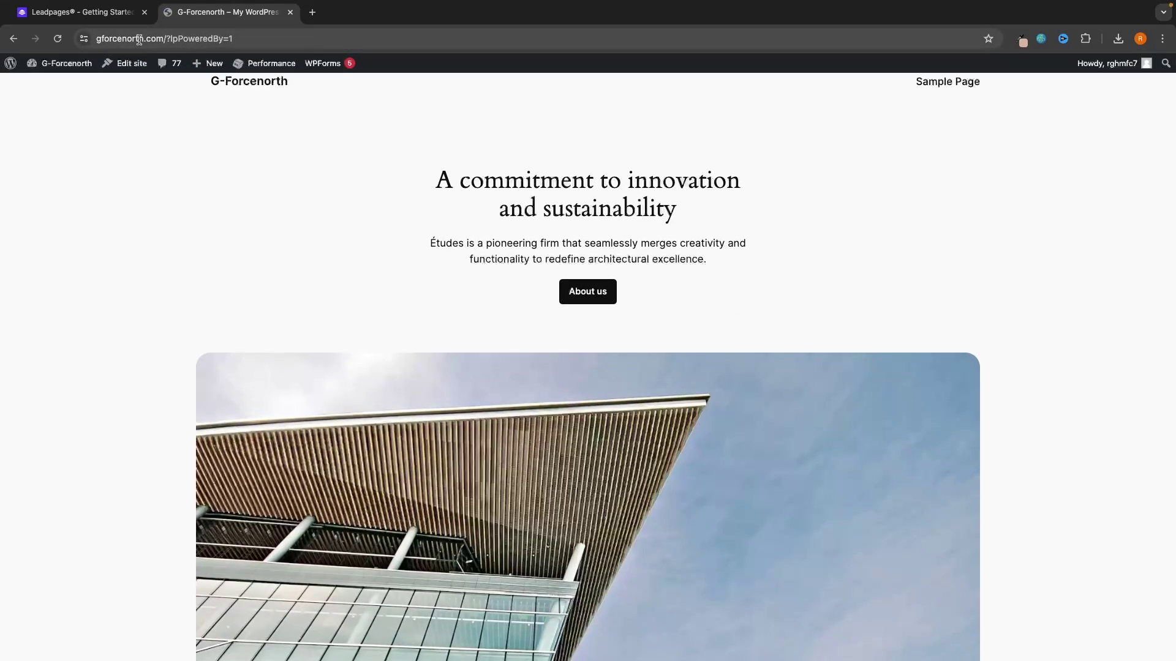
scroll(426, 227, up, 1)
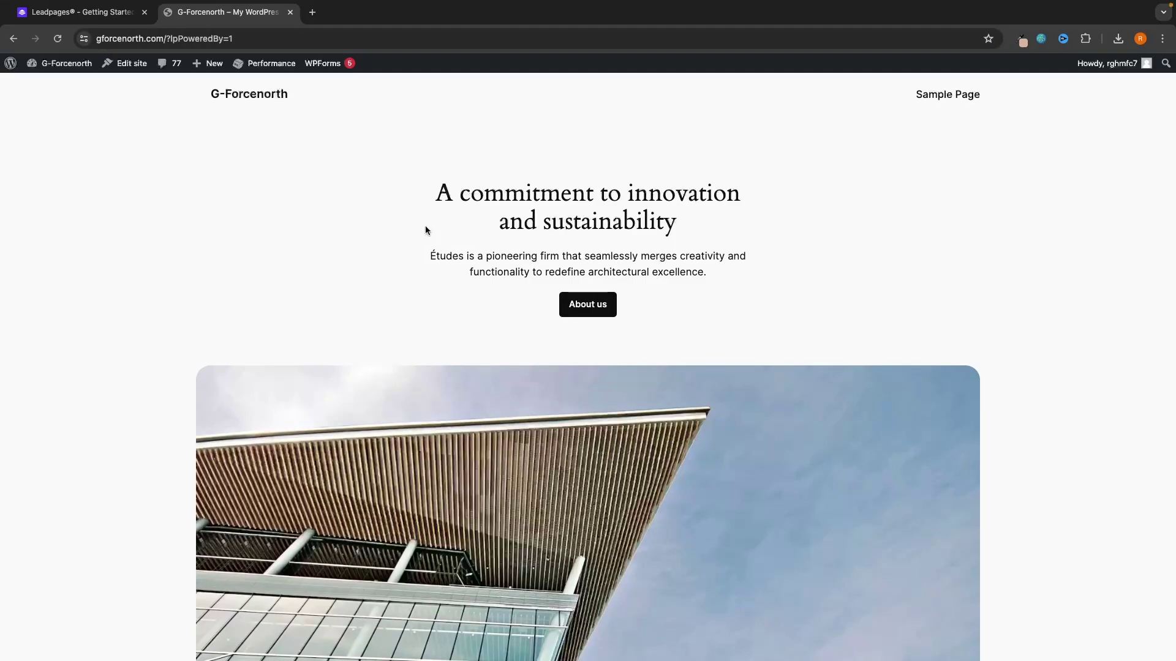